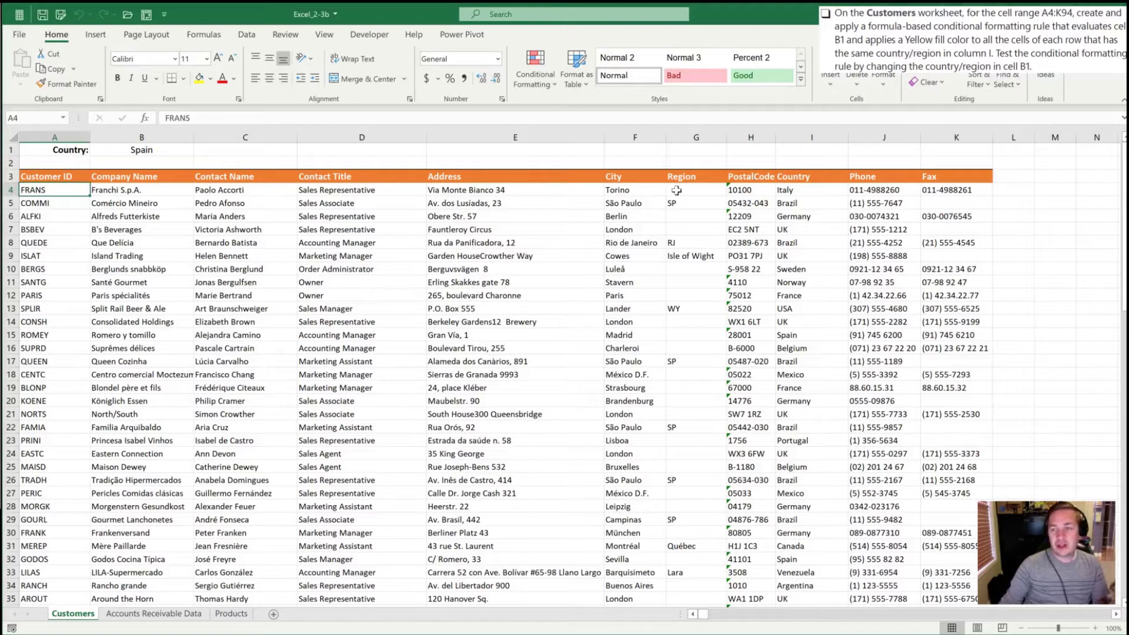
# Check the country values, then select the customer records A4:K94.
pyautogui.click(797, 192)
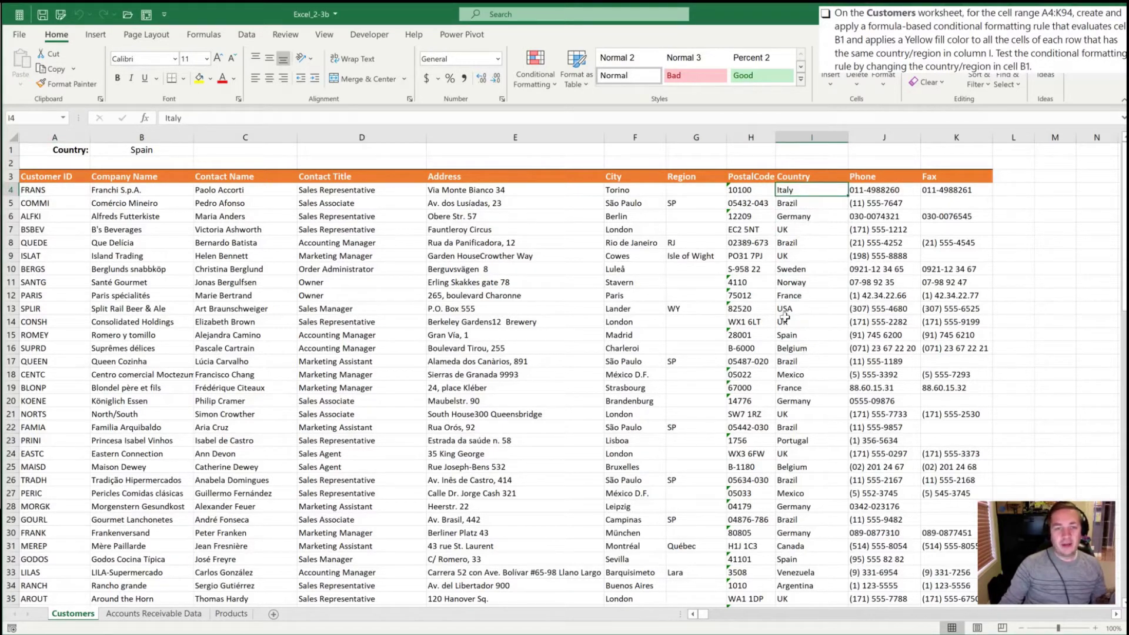
pyautogui.click(126, 151)
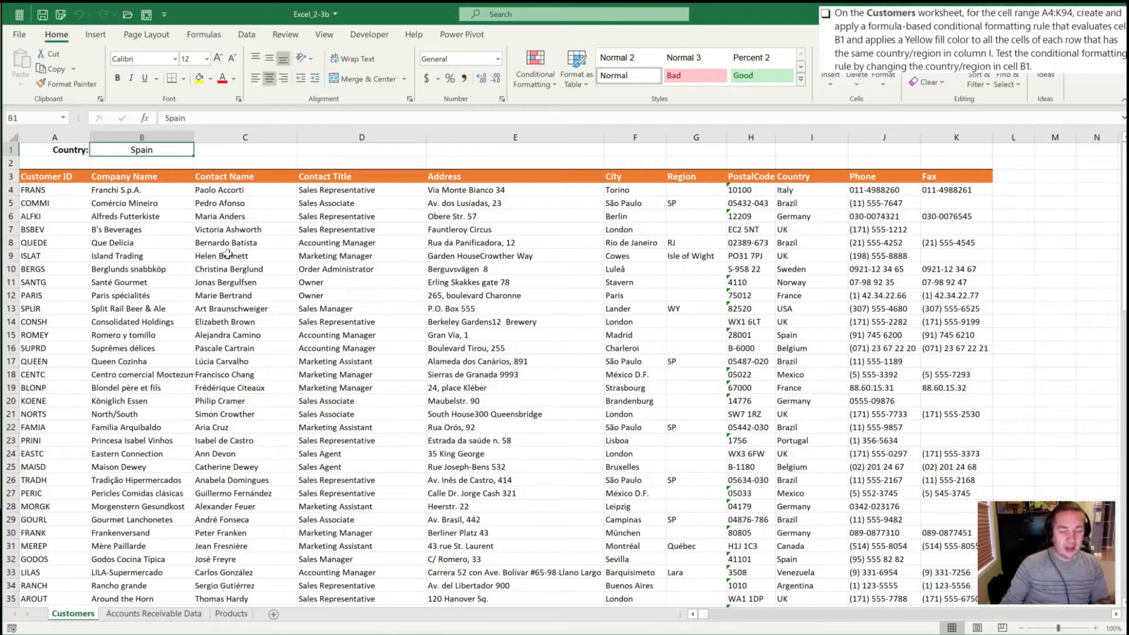
pyautogui.click(44, 191)
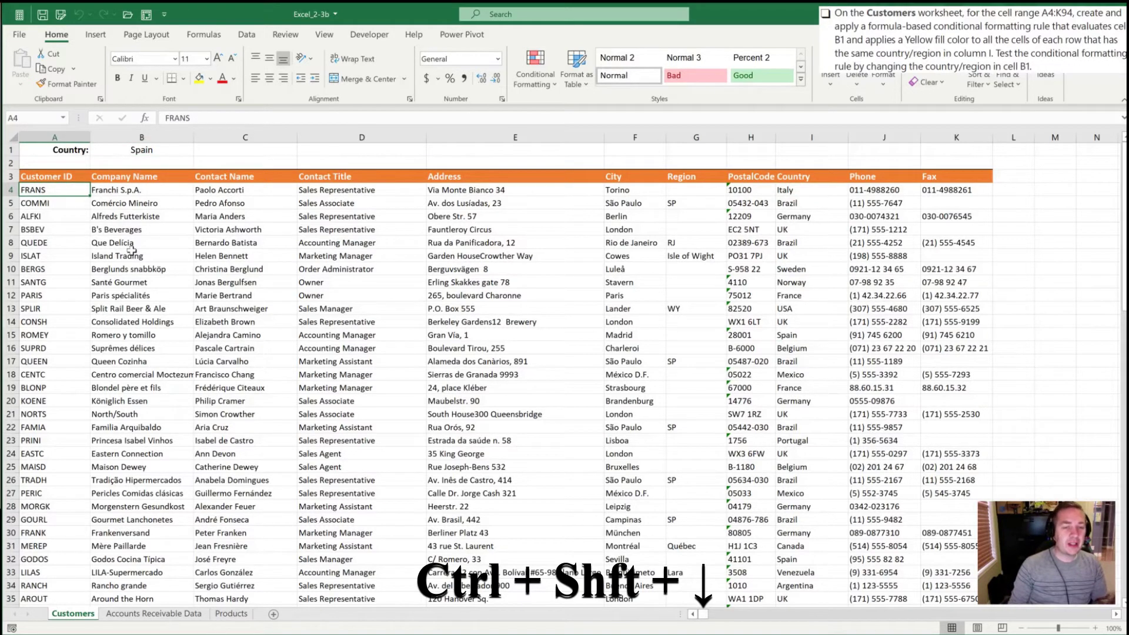
pyautogui.hotkey('ctrl', 'shift', 'Down')
pyautogui.hotkey('ctrl', 'shift', 'Right')
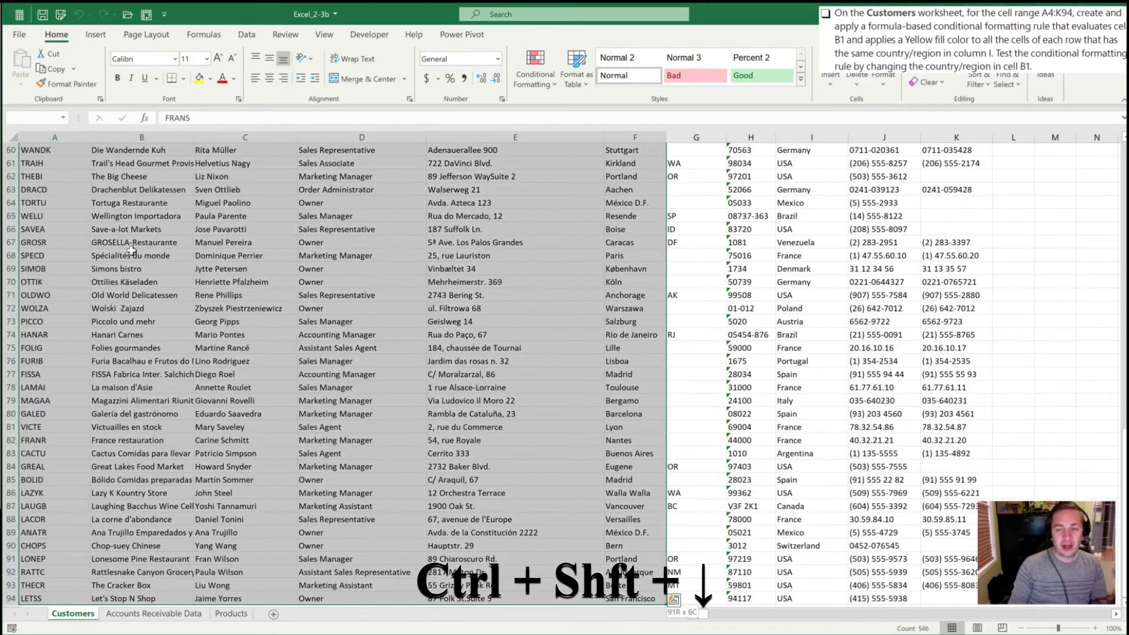
pyautogui.hotkey('ctrl', 'shift', 'Right')
pyautogui.hotkey('ctrl', 'shift', 'Right')
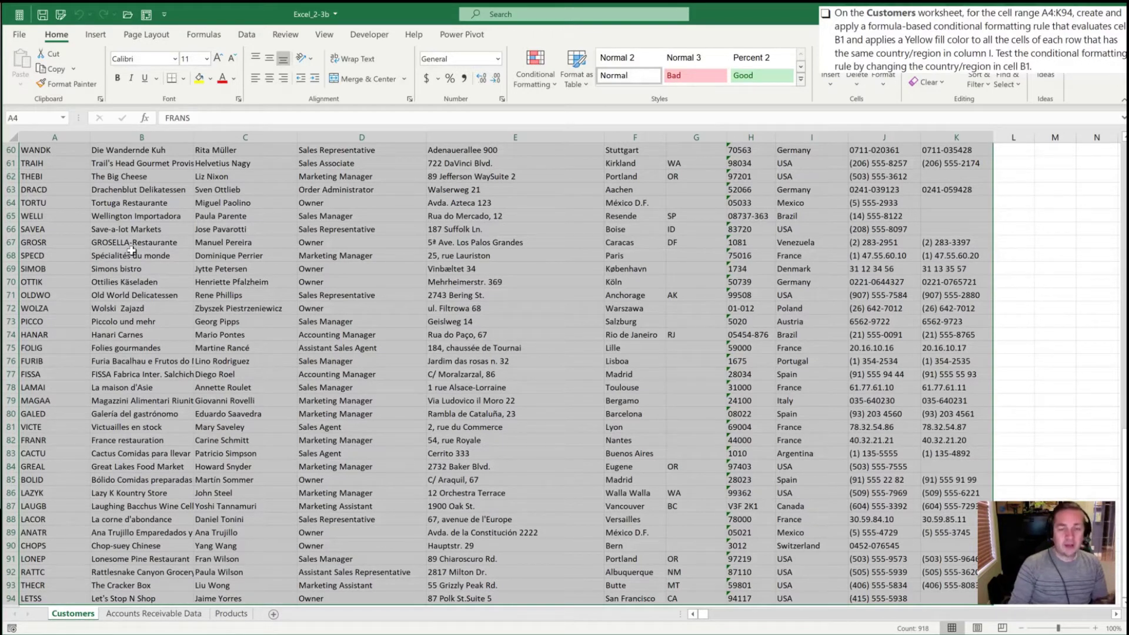
# Start a new conditional formatting rule for the selected range with Alt H L N.
pyautogui.press('alt')
pyautogui.press('h')
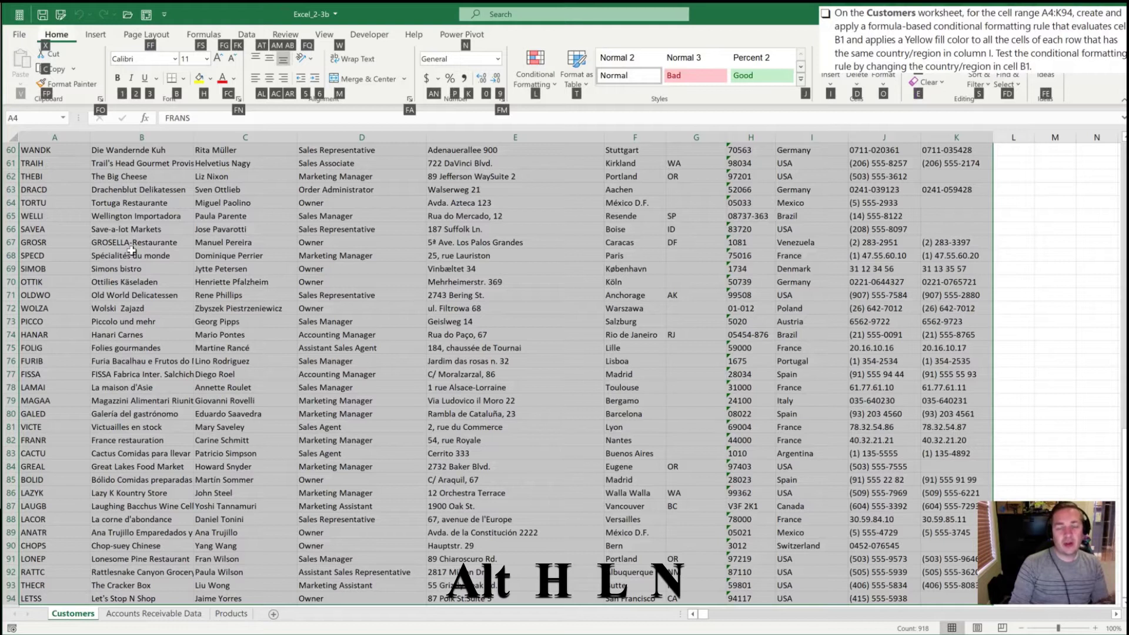
pyautogui.press('l')
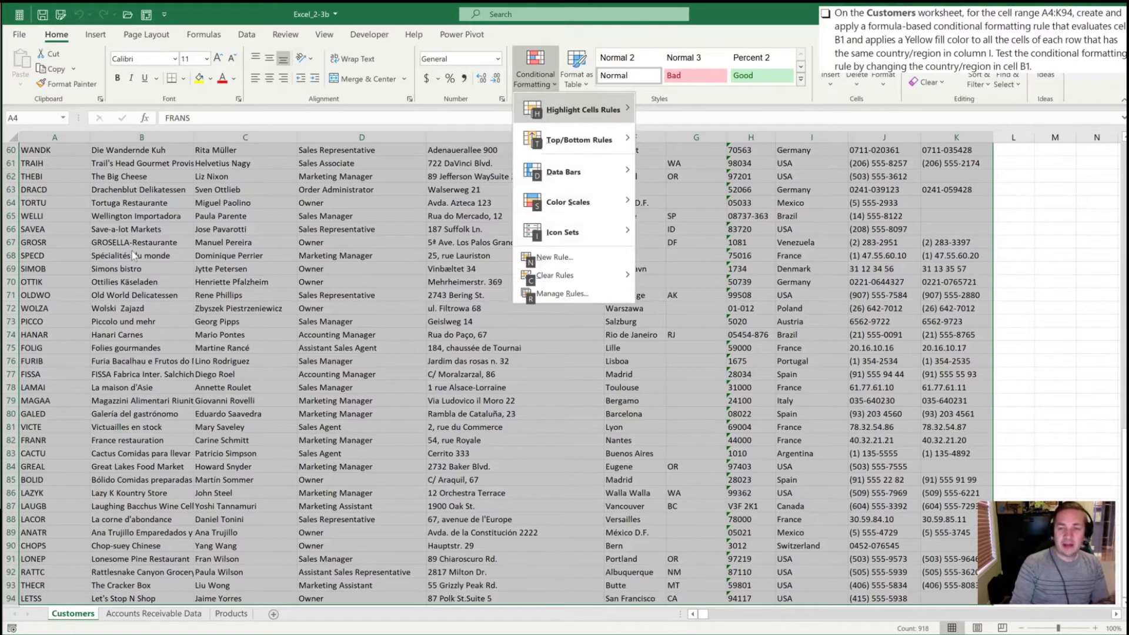
pyautogui.press('n')
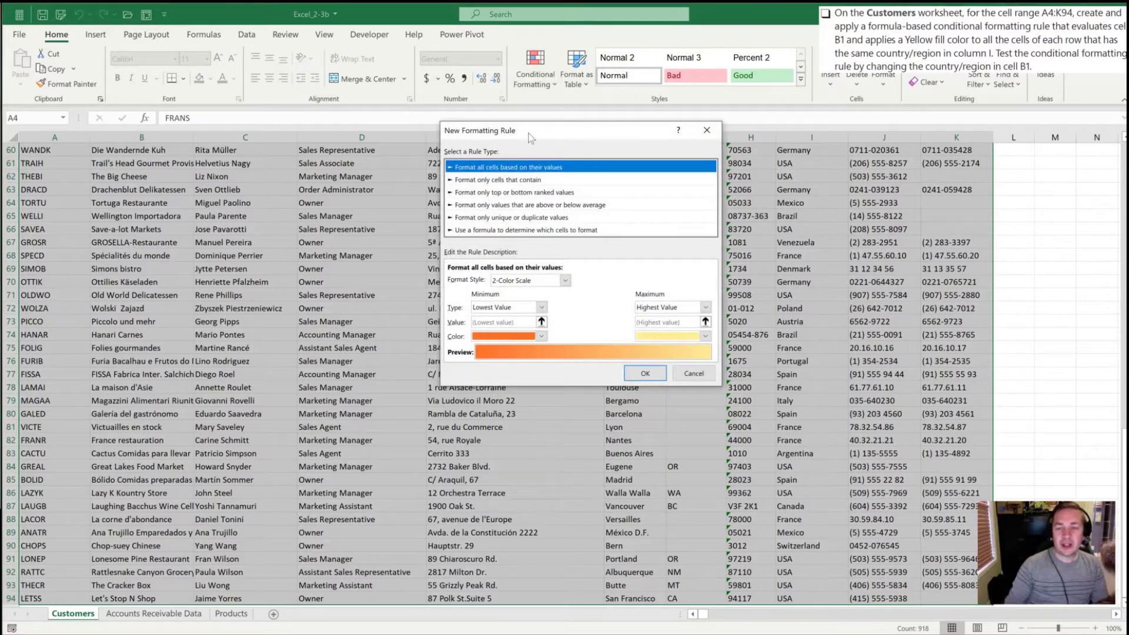
# Choose the formula-based rule type and begin the formula with =I4 =.
pyautogui.press('Down')
pyautogui.press('Down')
pyautogui.press('Down')
pyautogui.press('Down')
pyautogui.press('Down')
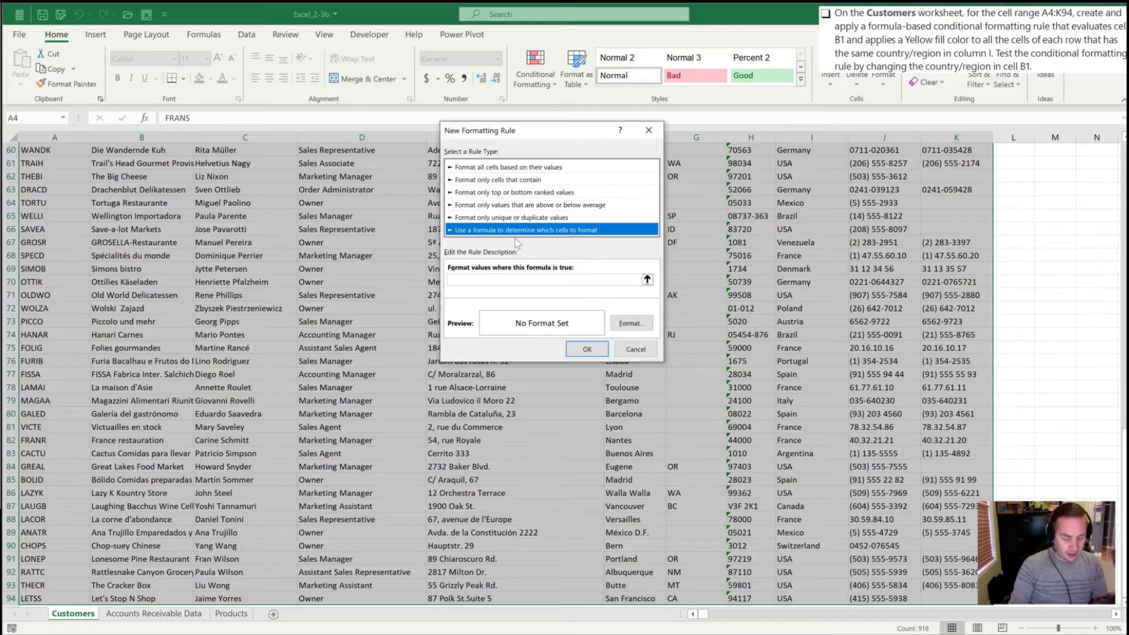
pyautogui.press('Tab')
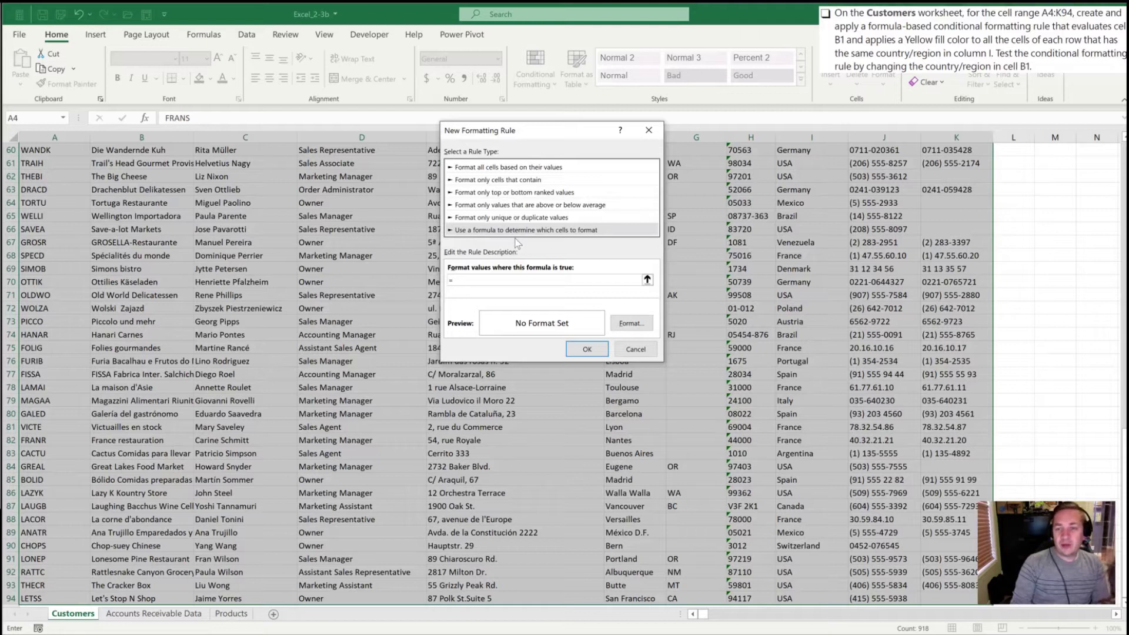
pyautogui.write('=')
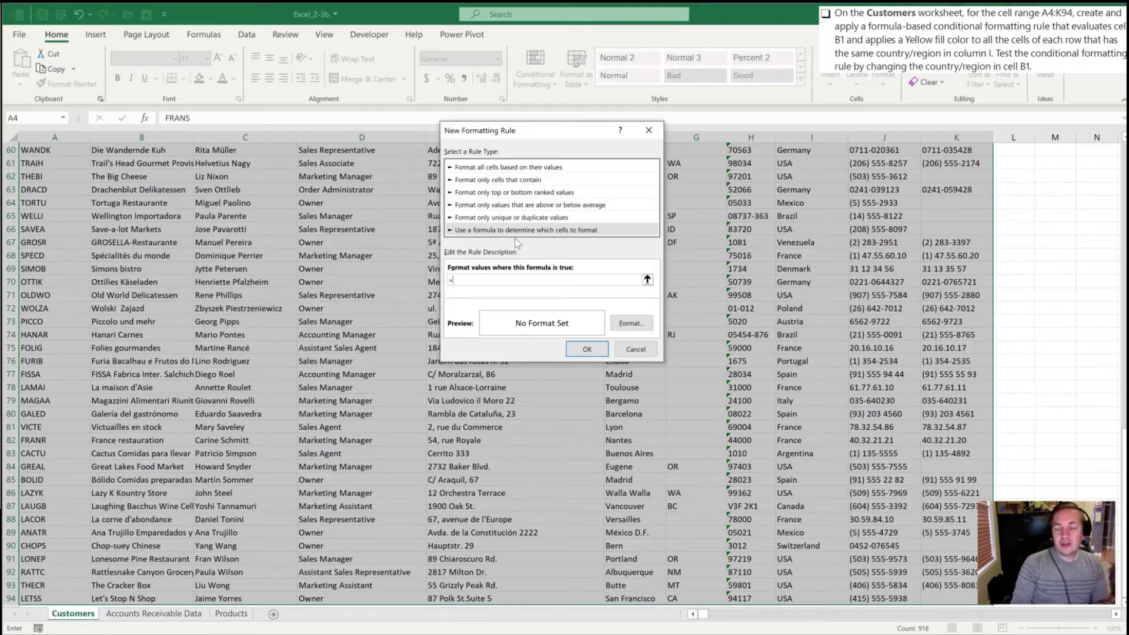
pyautogui.scroll(20, 342, 245)
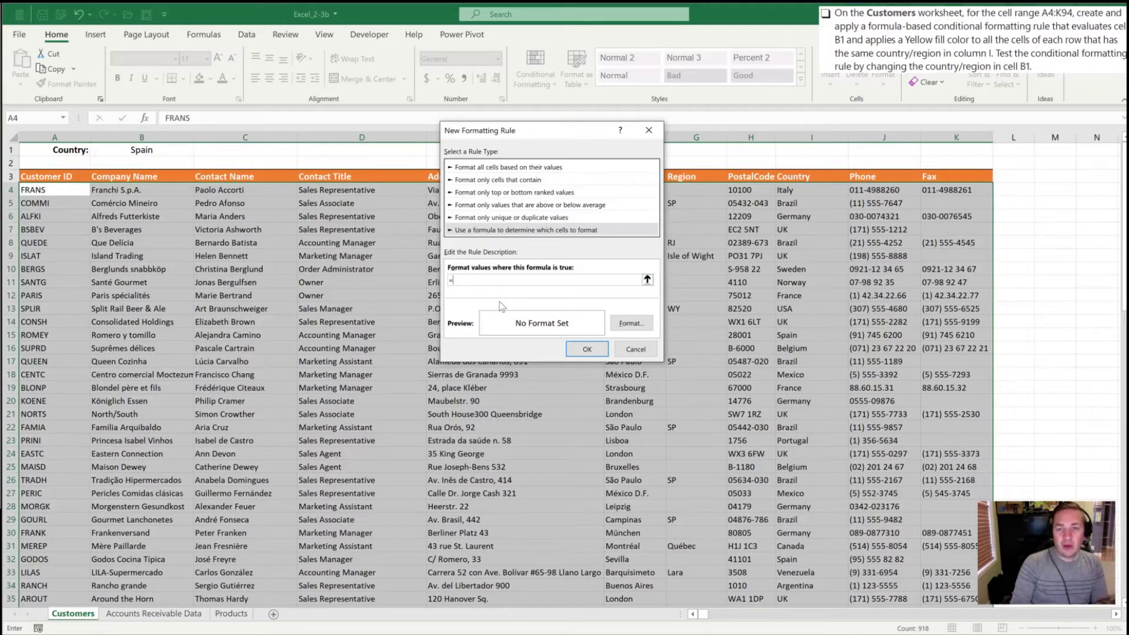
pyautogui.write('I')
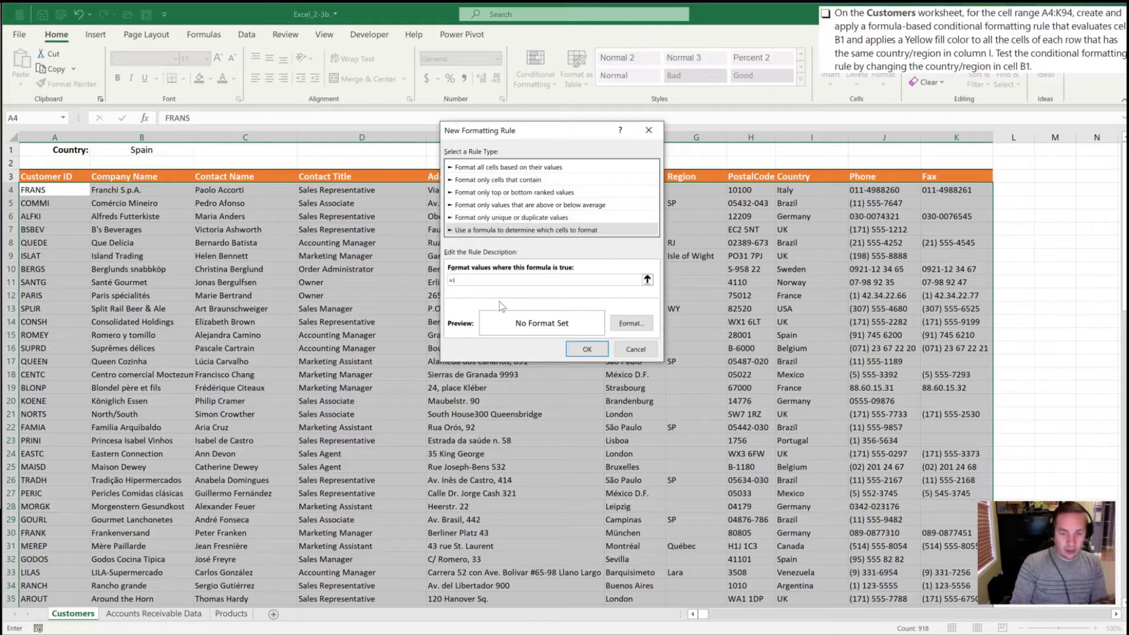
pyautogui.write('4 =')
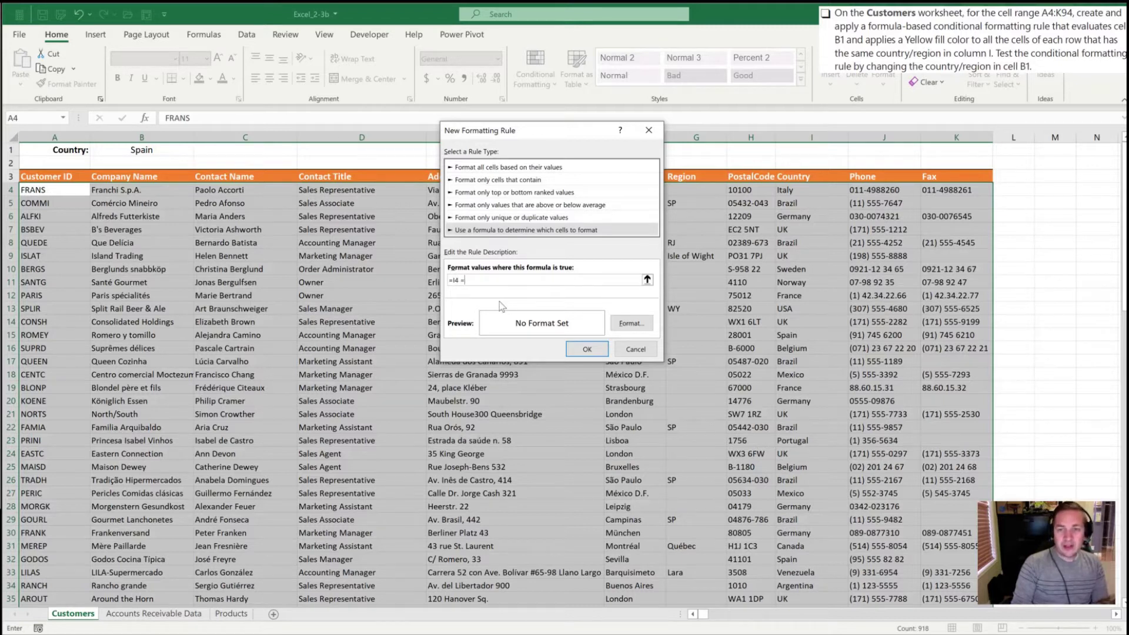
# Insert the B1 reference so the formula reads =I4 = $B$1.
pyautogui.click(130, 149)
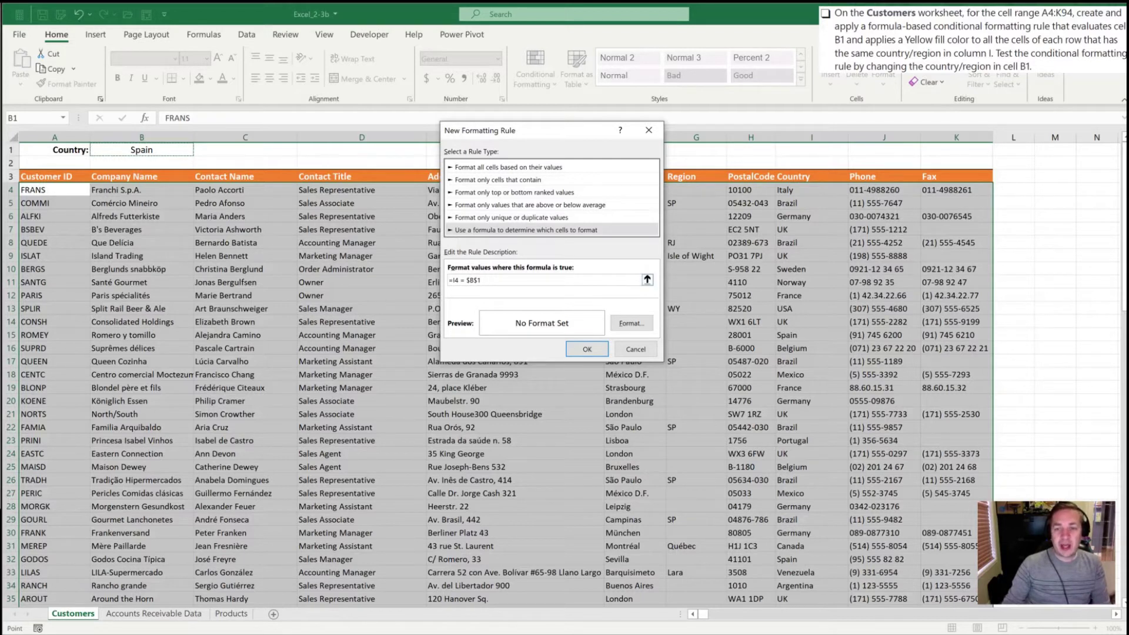
pyautogui.press('F2')
# Lock the I column so the formula reads =$I4 = $B$1.
pyautogui.press('Home')
pyautogui.press('Right')
pyautogui.write('$')
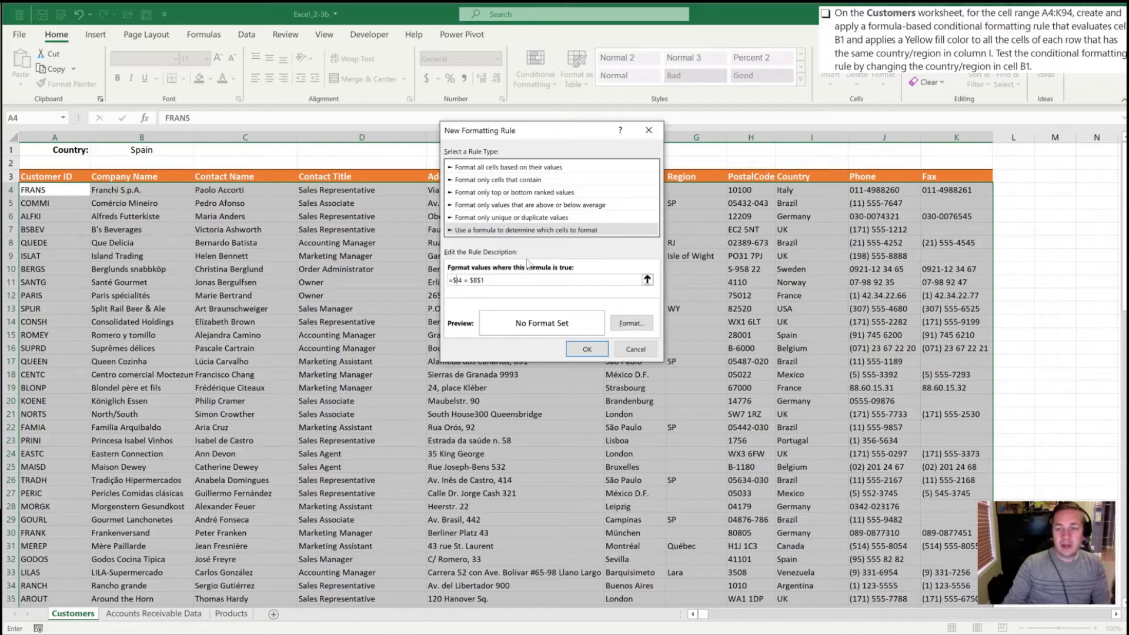
# Give the rule a yellow fill and apply it, highlighting the Spain rows 15 and 32.
pyautogui.click(628, 324)
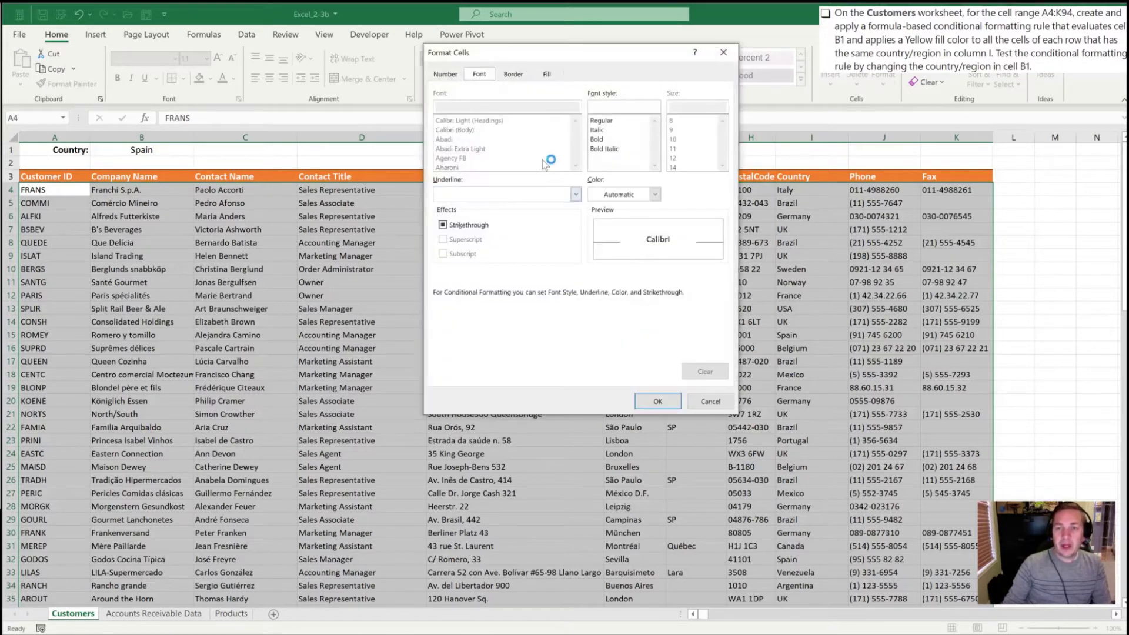
pyautogui.click(541, 75)
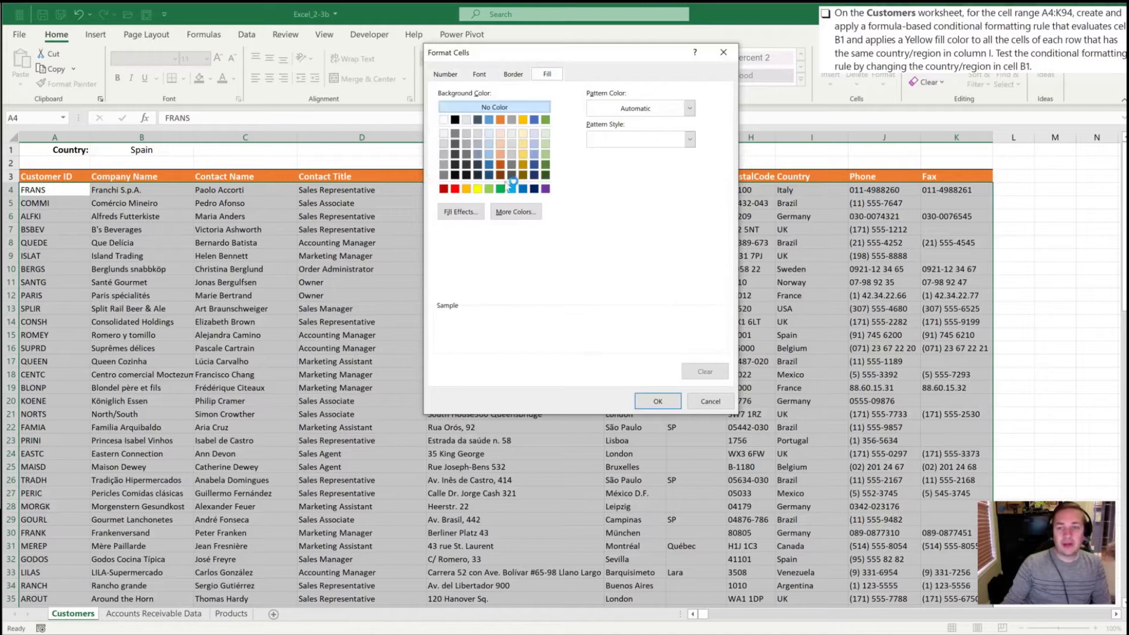
pyautogui.click(478, 188)
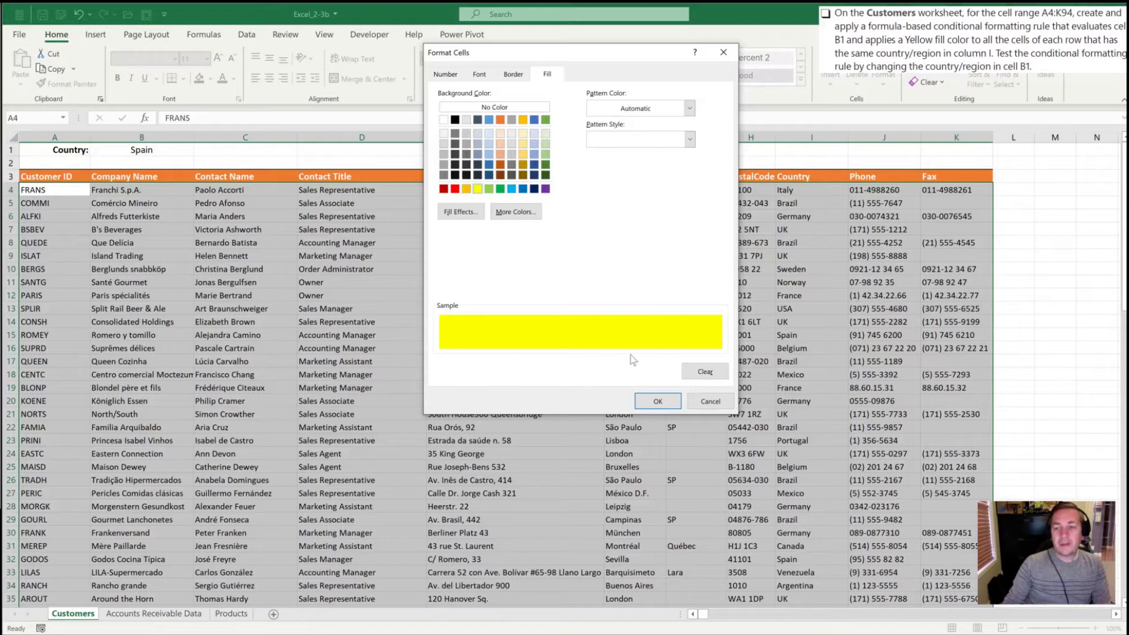
pyautogui.click(651, 402)
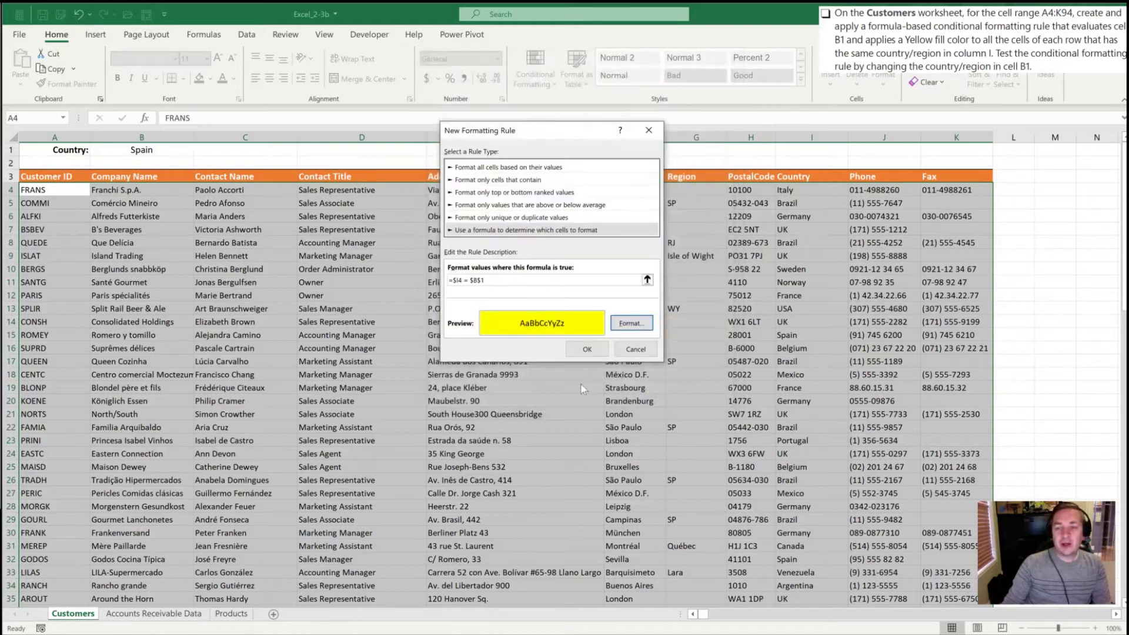
pyautogui.click(586, 348)
pyautogui.click(250, 292)
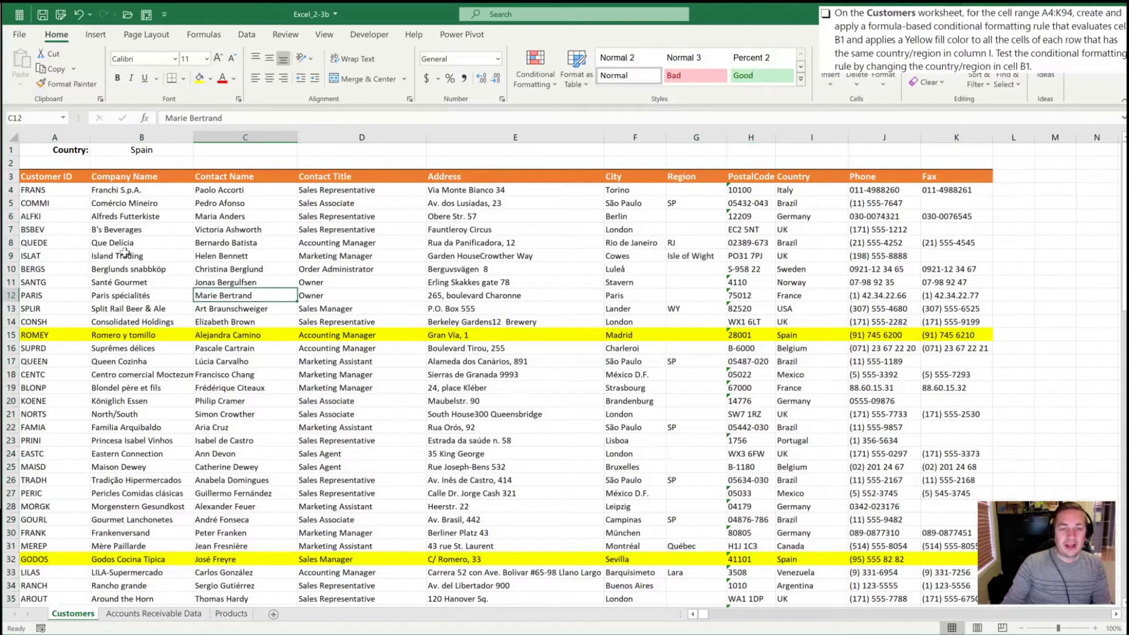
# Test the rule by entering Italy, then Brazil, in B1 so Brazil rows turn yellow.
pyautogui.scroll(-2, 126, 253)
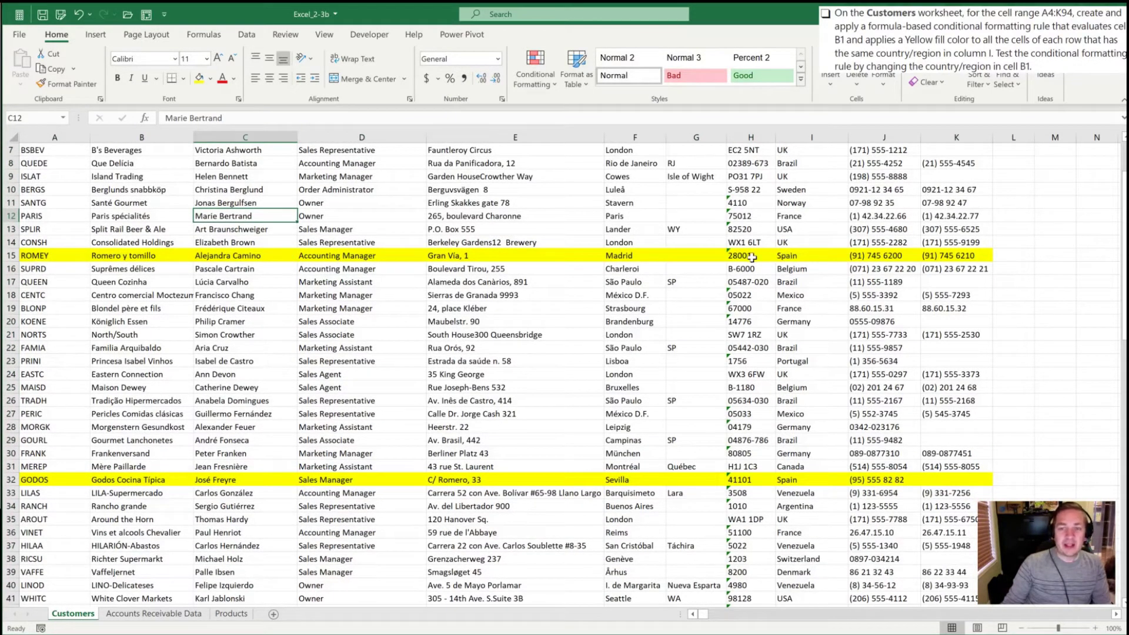
pyautogui.scroll(2, 482, 378)
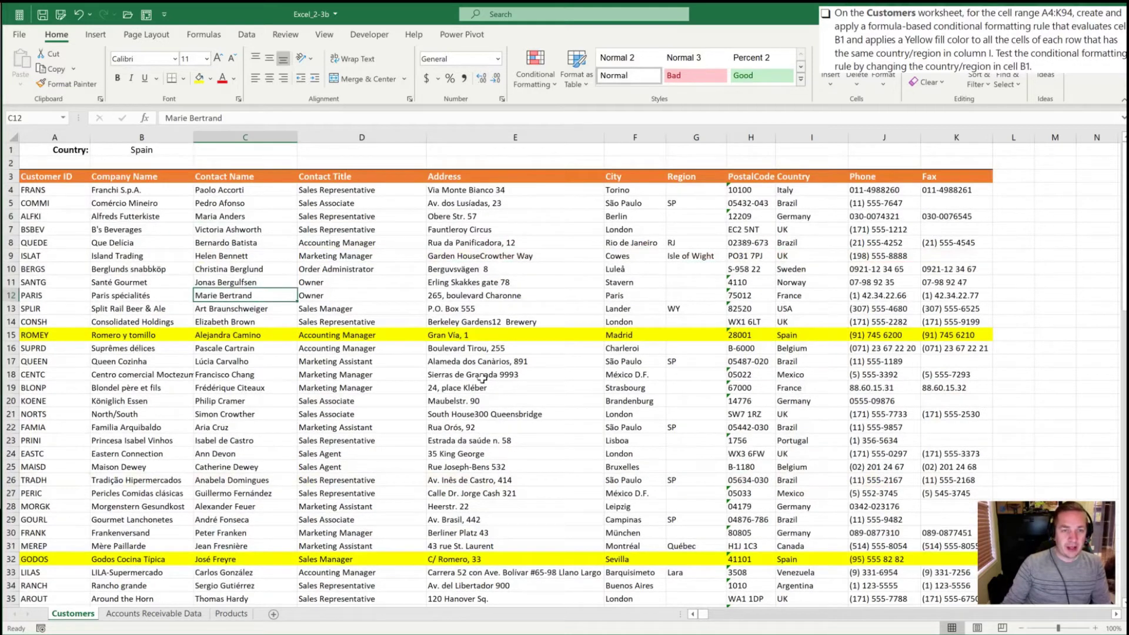
pyautogui.click(130, 151)
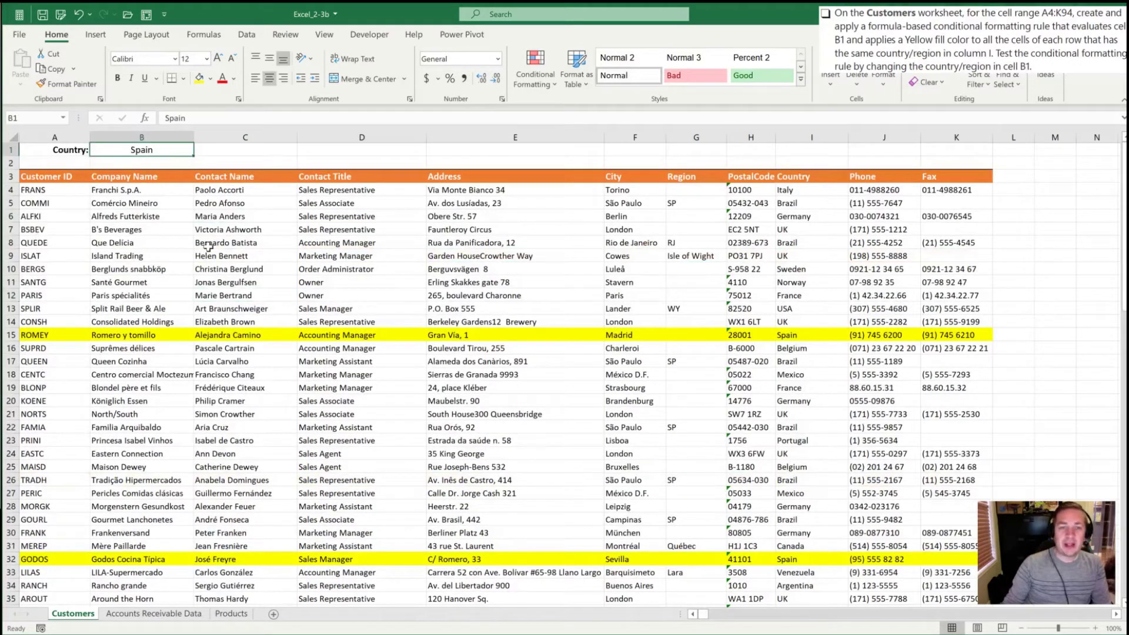
pyautogui.write('Ital')
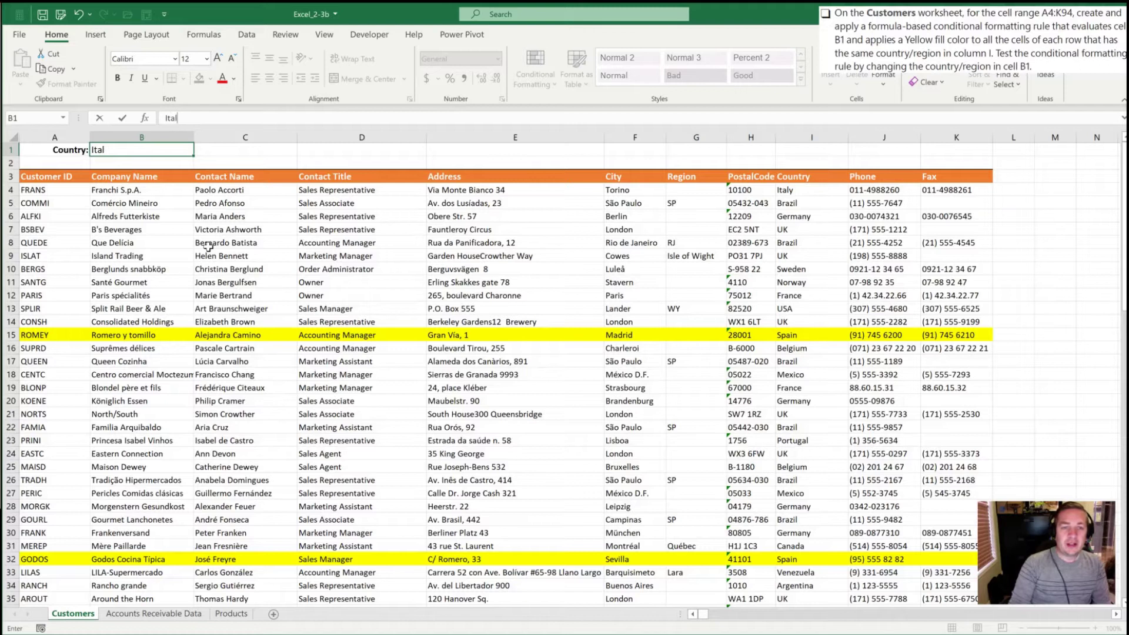
pyautogui.write('y')
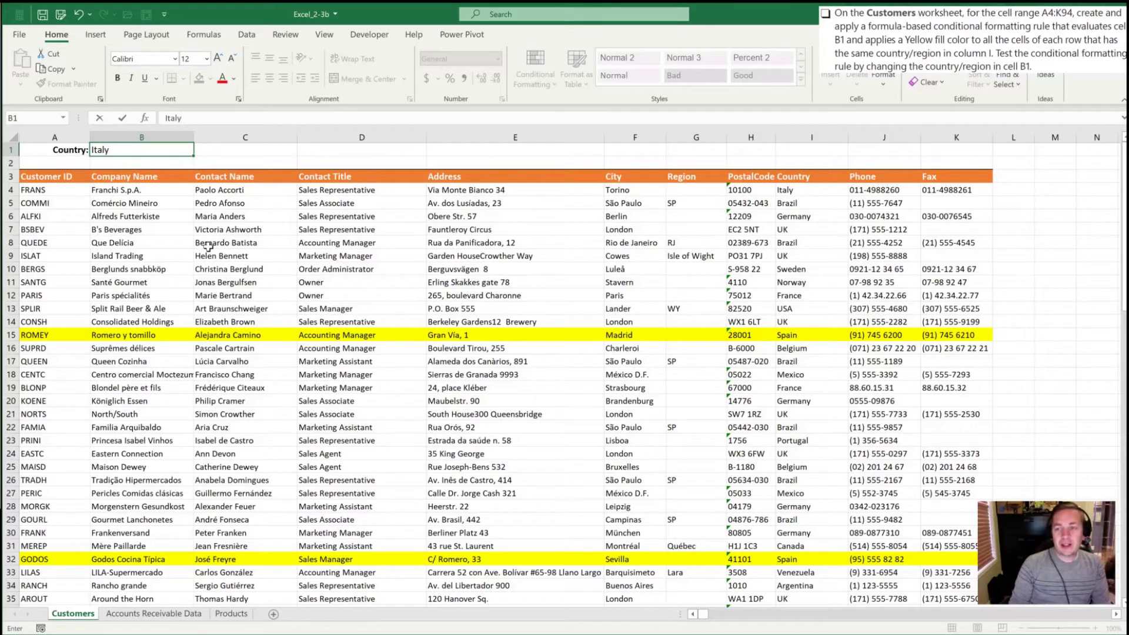
pyautogui.hotkey('ctrl', 'Return')
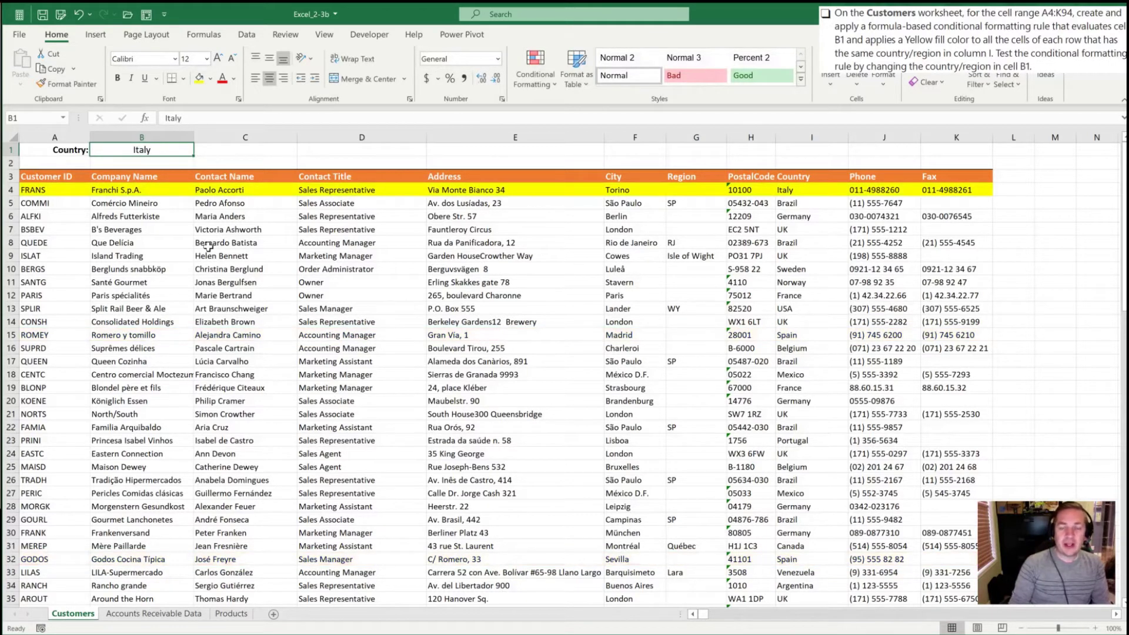
pyautogui.write('B')
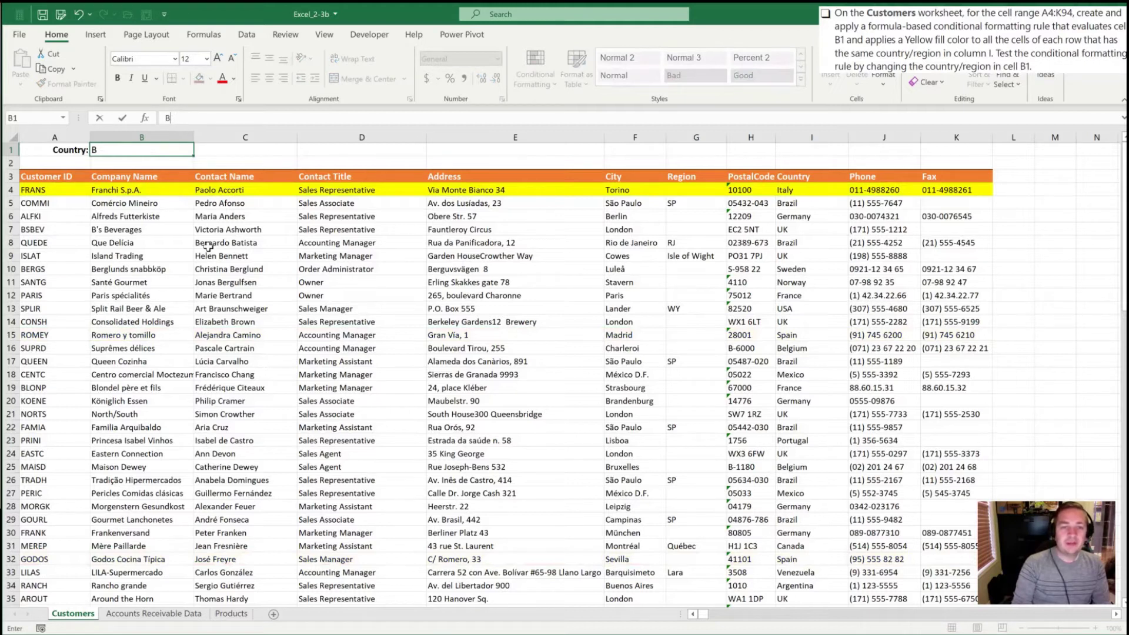
pyautogui.write('razil')
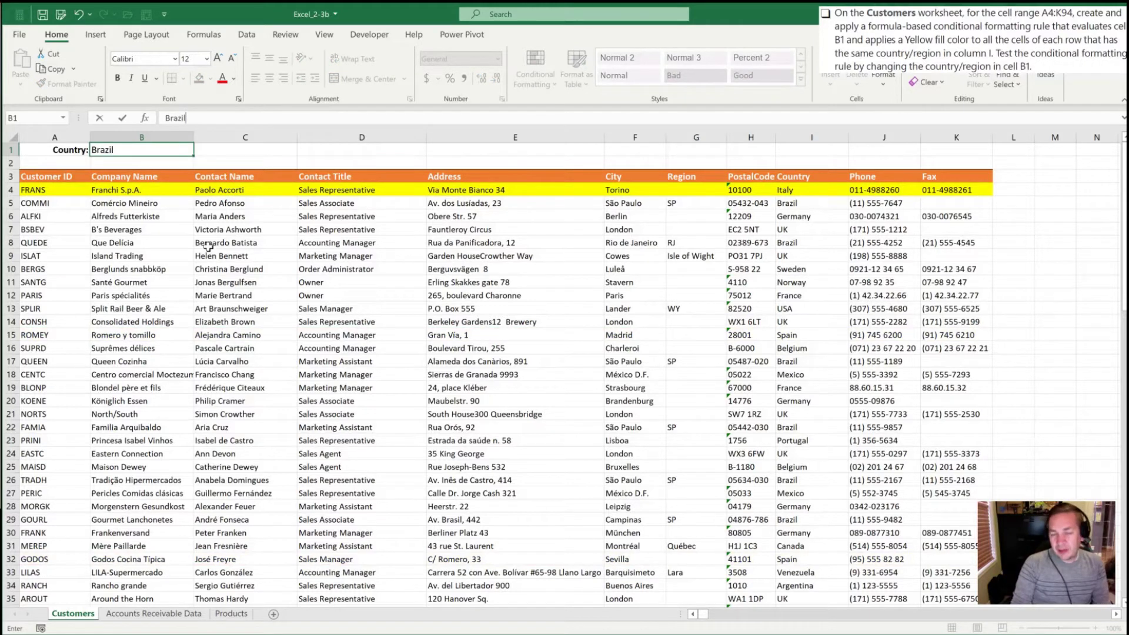
pyautogui.hotkey('ctrl', 'Return')
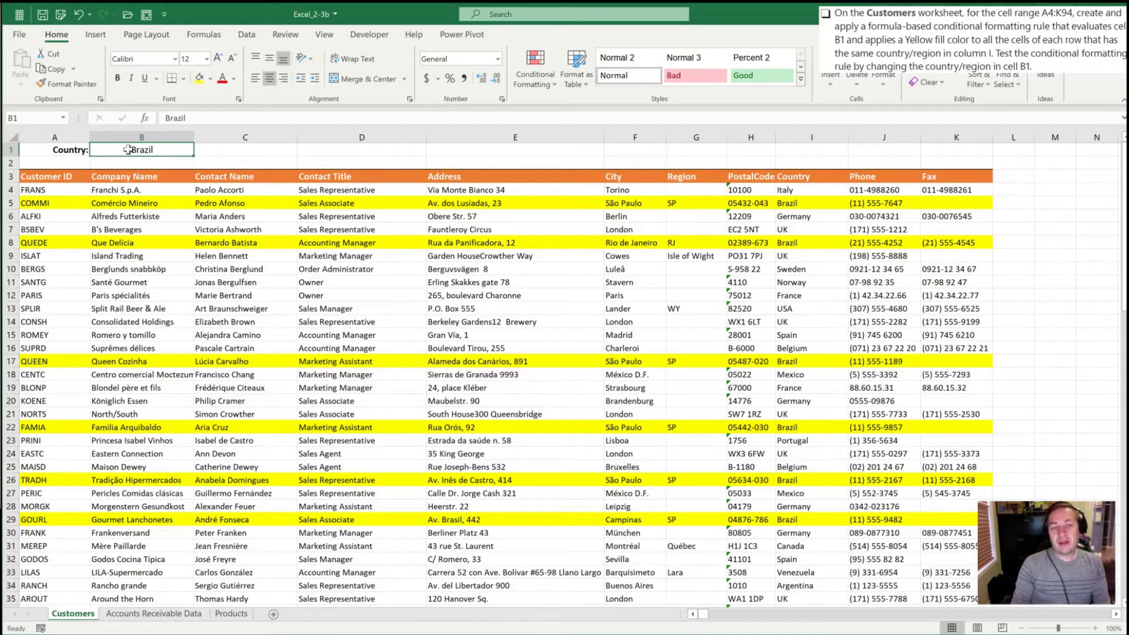
pyautogui.write('Bl')
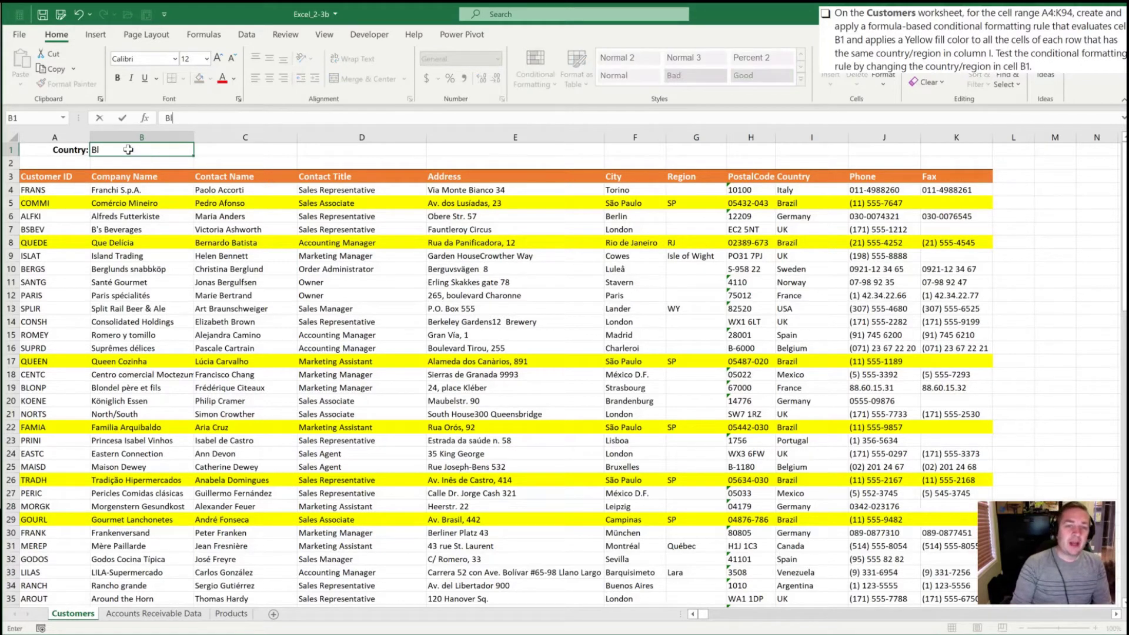
pyautogui.write('arzil')
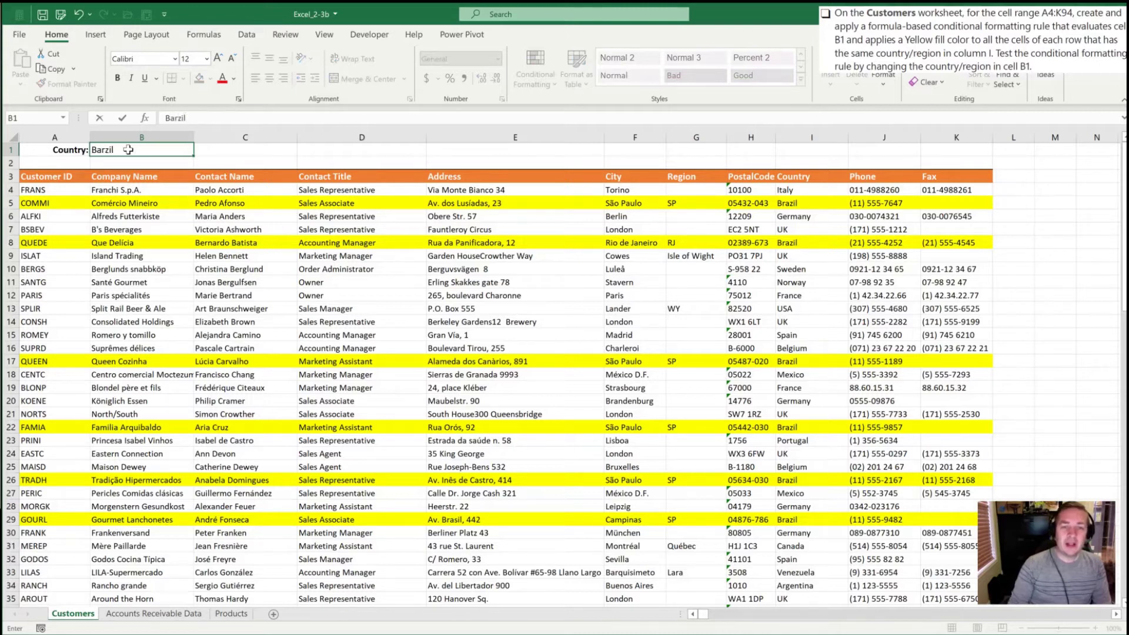
pyautogui.press('Return')
pyautogui.press('Down')
pyautogui.press('Down')
pyautogui.press('Down')
pyautogui.press('Down')
pyautogui.press('Down')
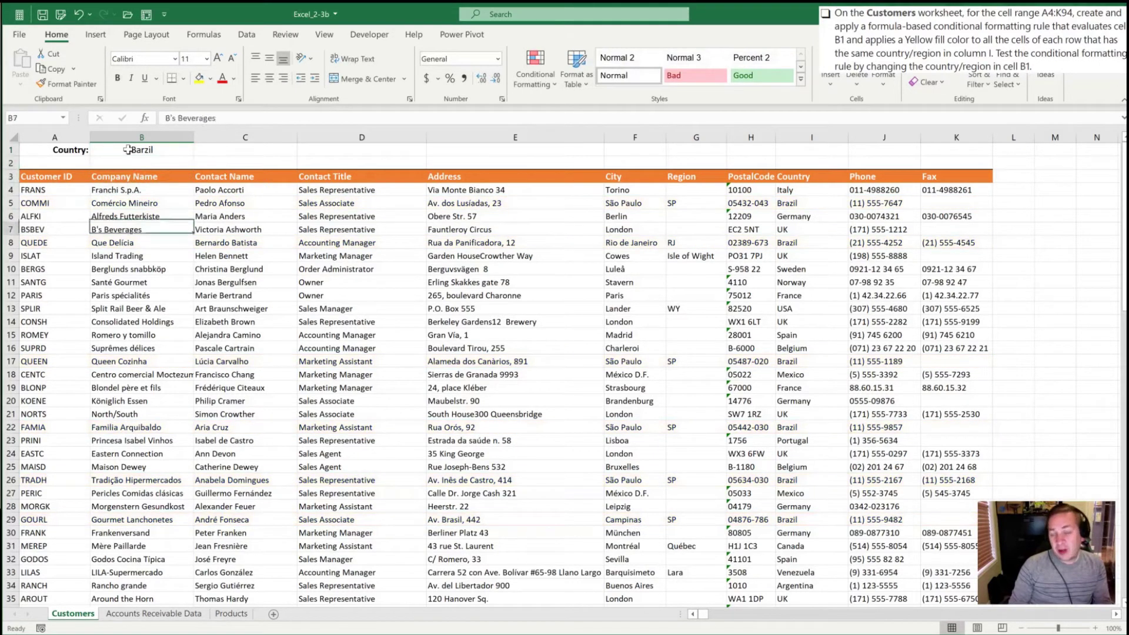
pyautogui.press('Down')
pyautogui.scroll(-4, 219, 312)
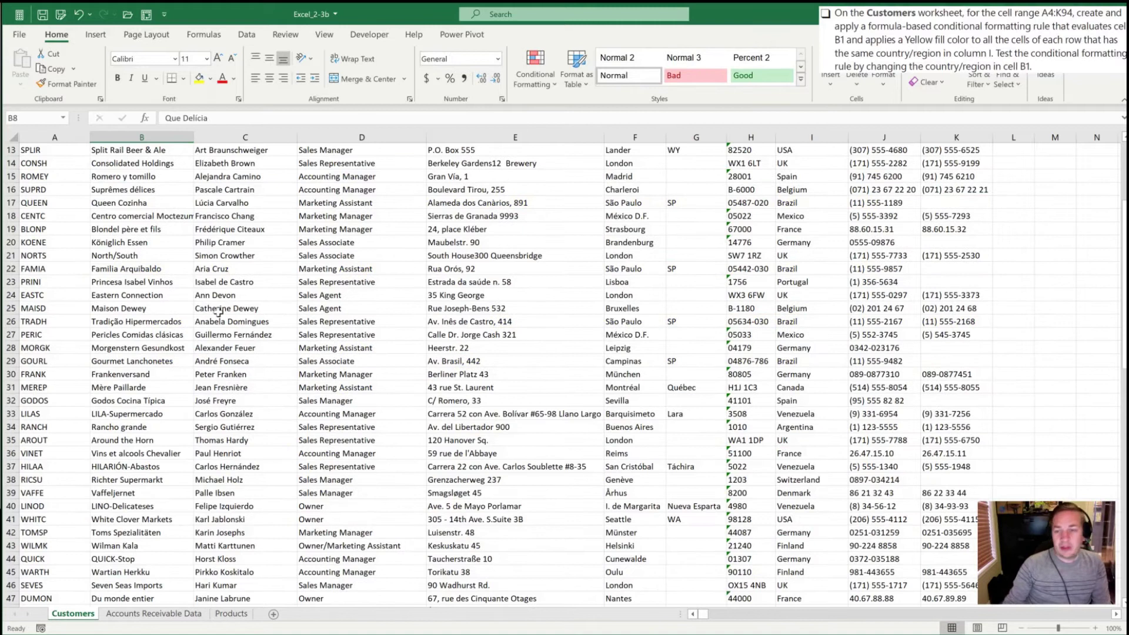
pyautogui.scroll(4, 215, 317)
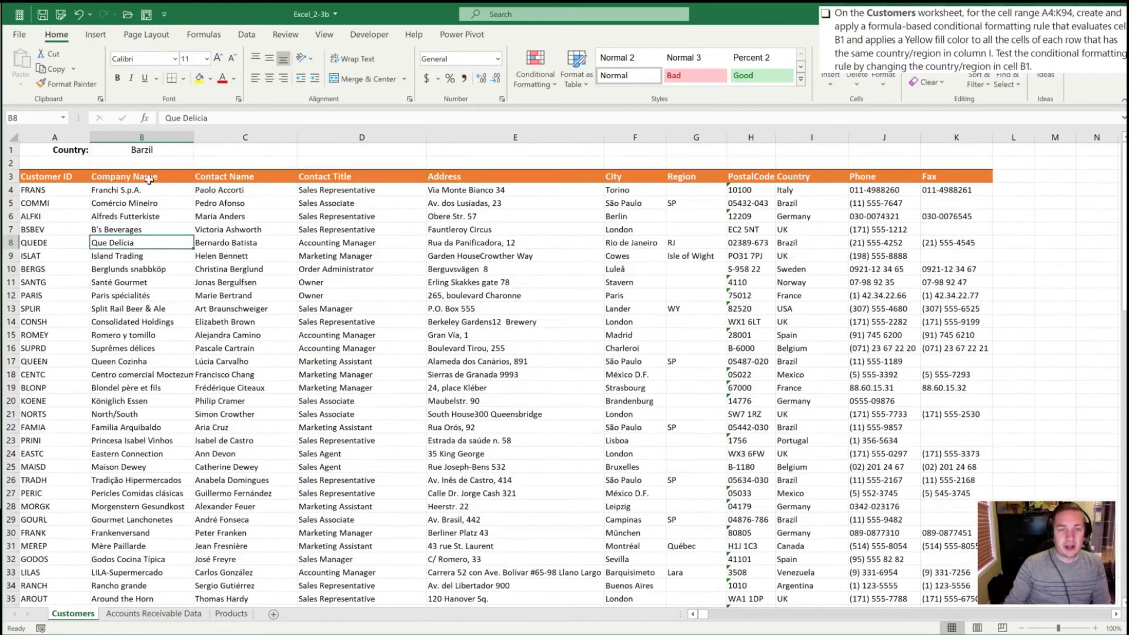
pyautogui.click(133, 150)
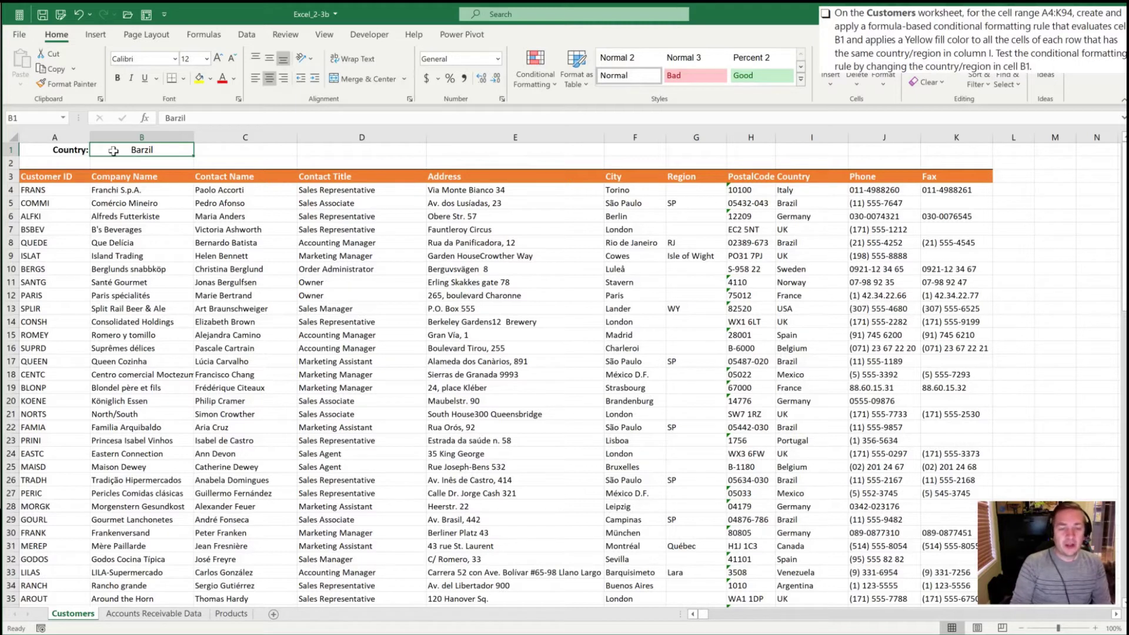
pyautogui.write('Bral')
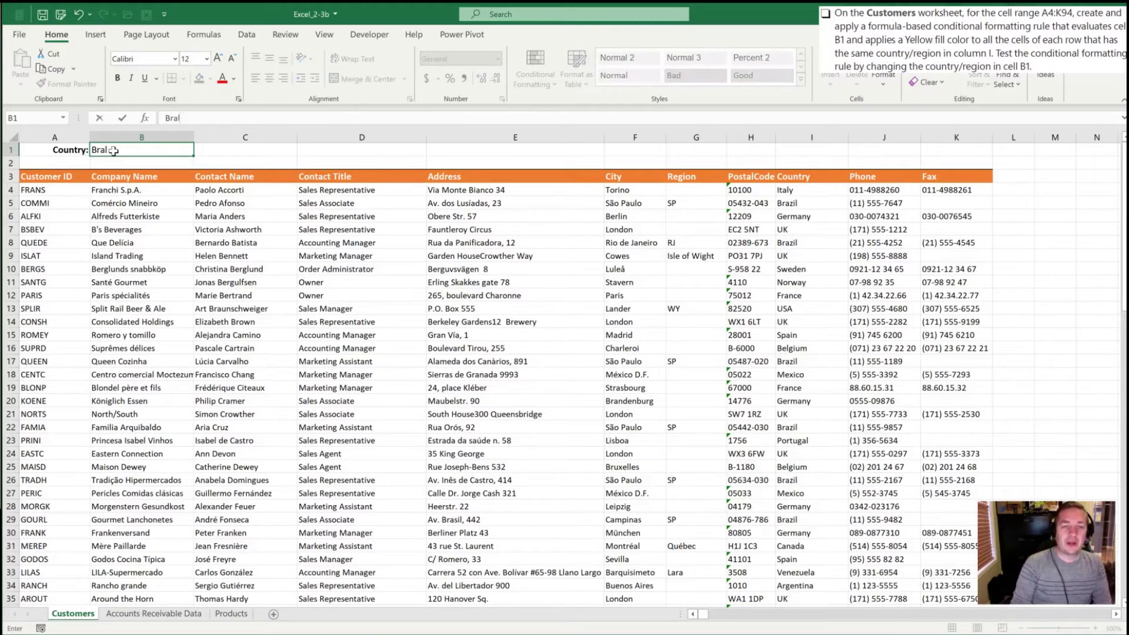
pyautogui.press('BackSpace')
pyautogui.write('zil')
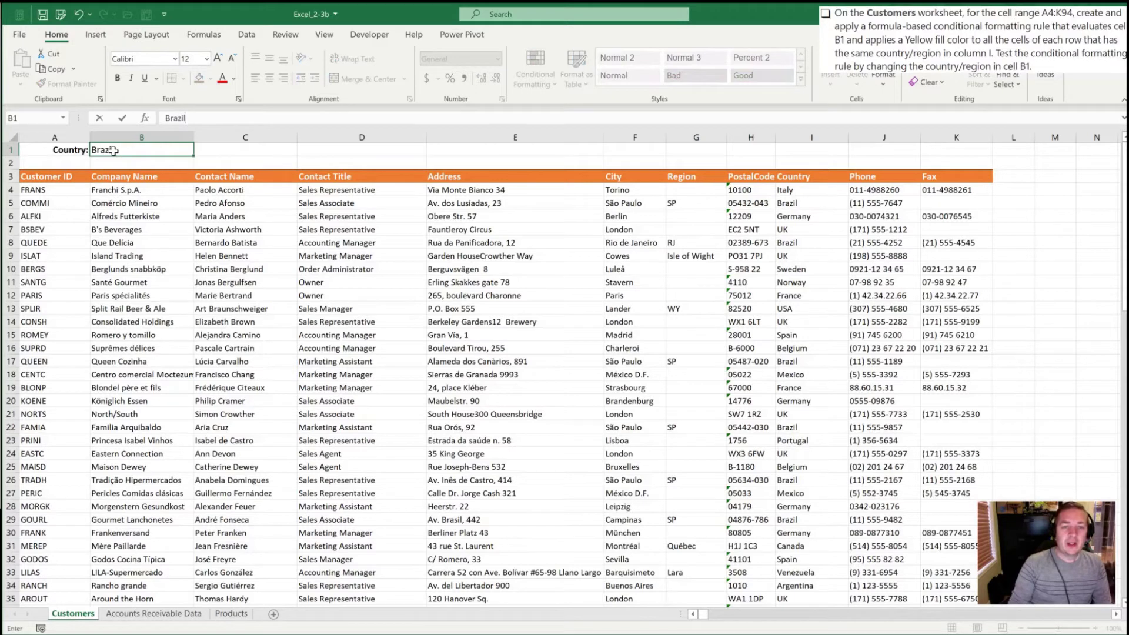
pyautogui.hotkey('ctrl', 'Return')
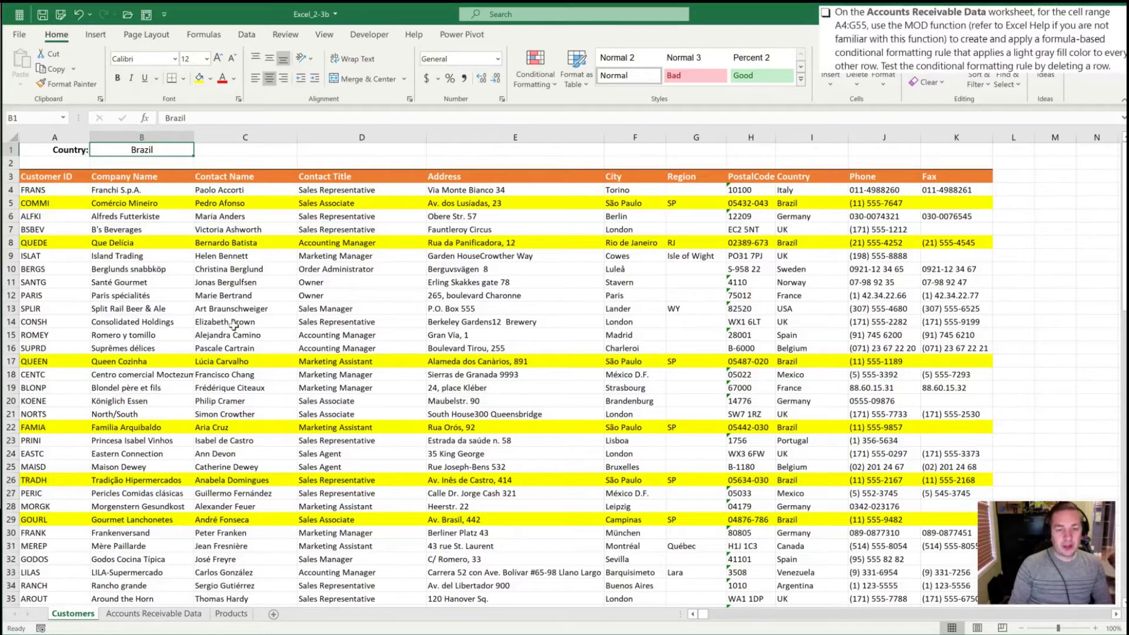
# Switch to the Accounts Receivable Data sheet and move to cell H4.
pyautogui.press('ctrl+Next')
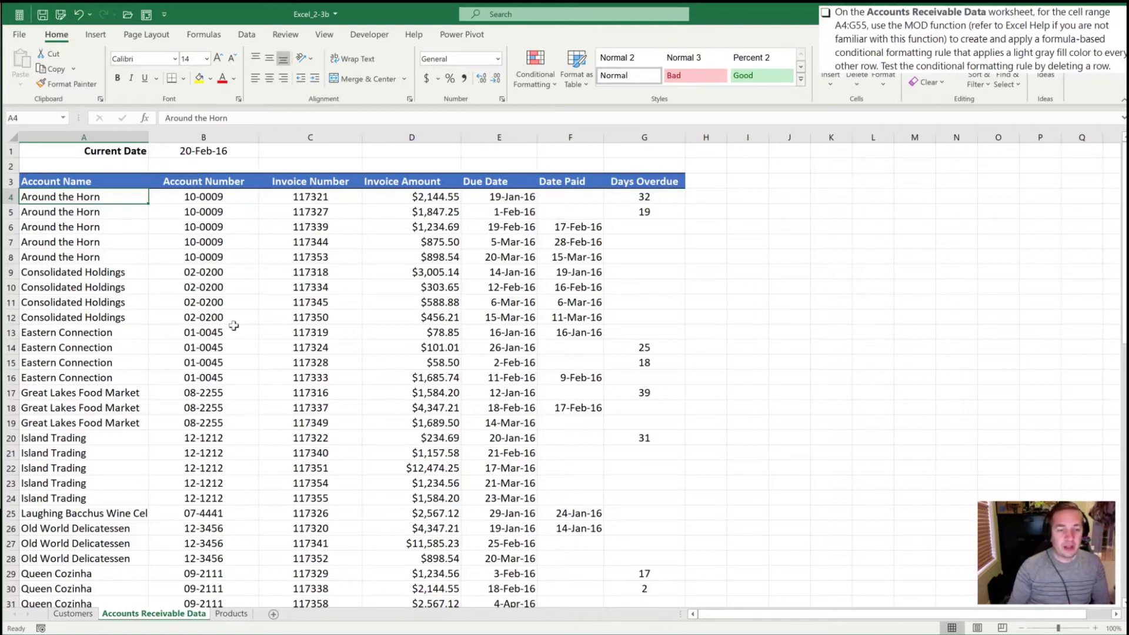
pyautogui.press('Right')
pyautogui.press('Right')
pyautogui.press('Right')
pyautogui.press('Right')
pyautogui.press('Right')
pyautogui.press('Right')
pyautogui.press('Right')
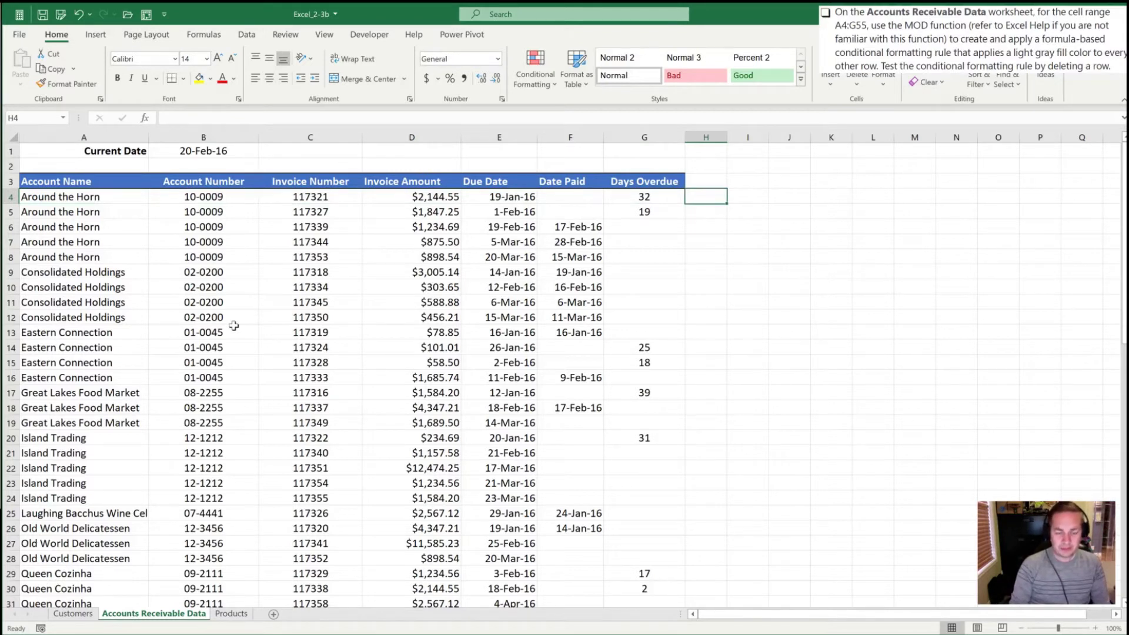
# Try building a MOD formula in H4, then abandon it.
pyautogui.write('=mad')
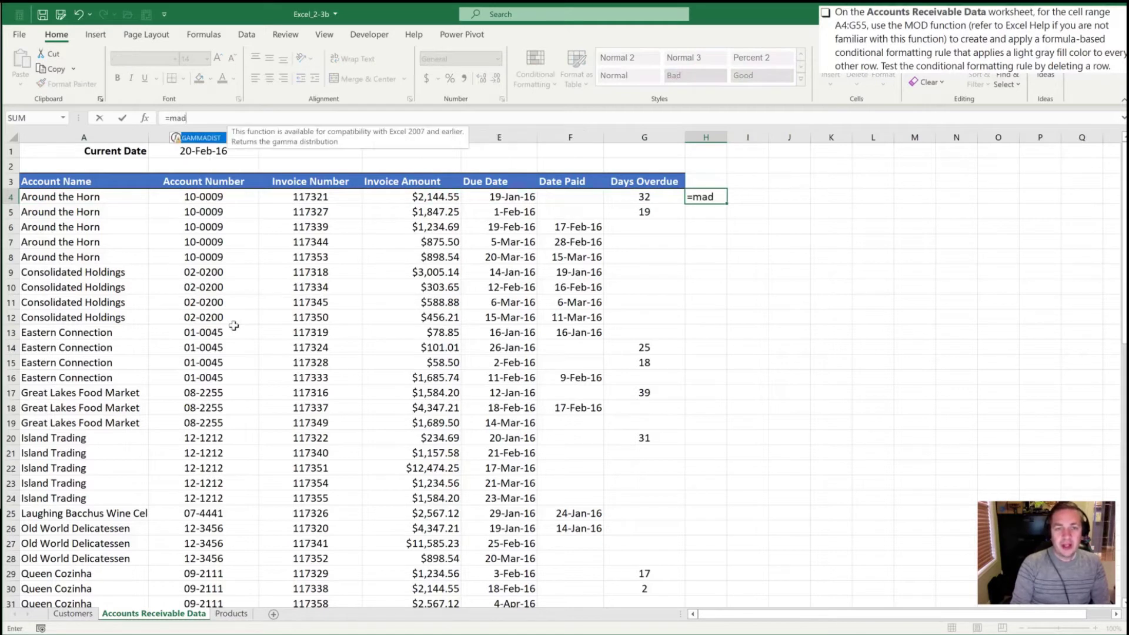
pyautogui.press('BackSpace')
pyautogui.press('BackSpace')
pyautogui.write('o')
pyautogui.press('Tab')
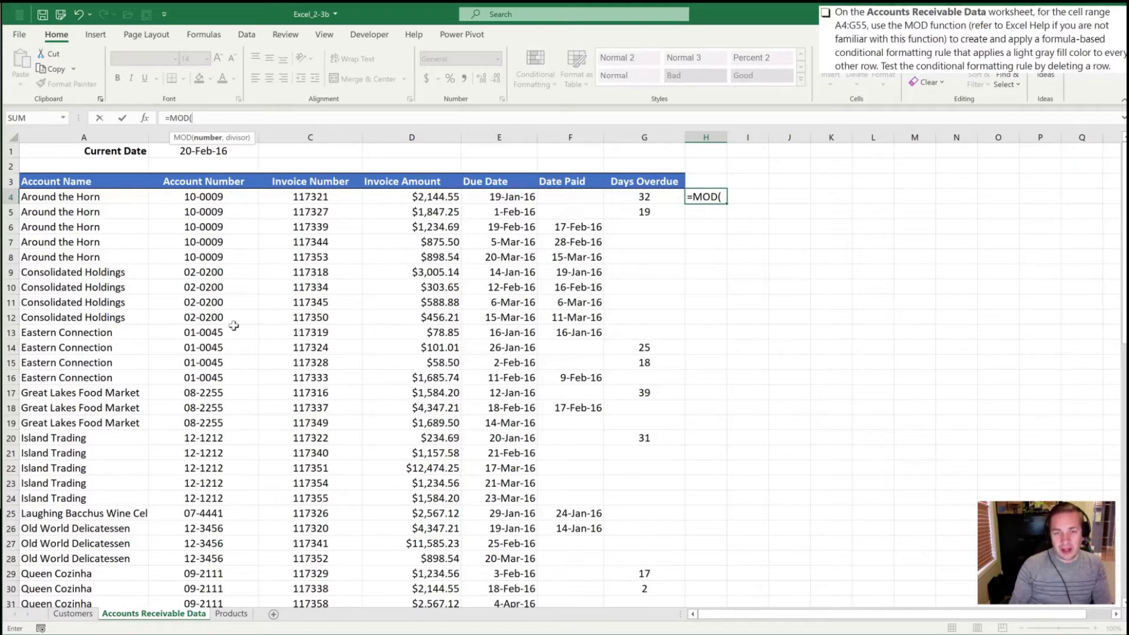
pyautogui.click(298, 197)
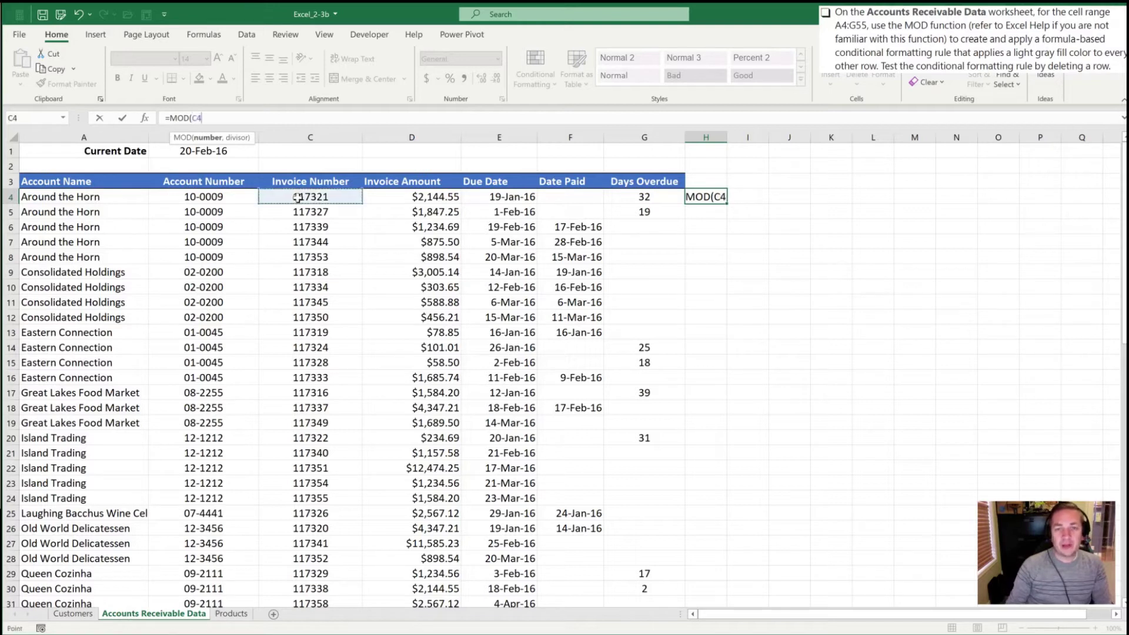
pyautogui.click(194, 196)
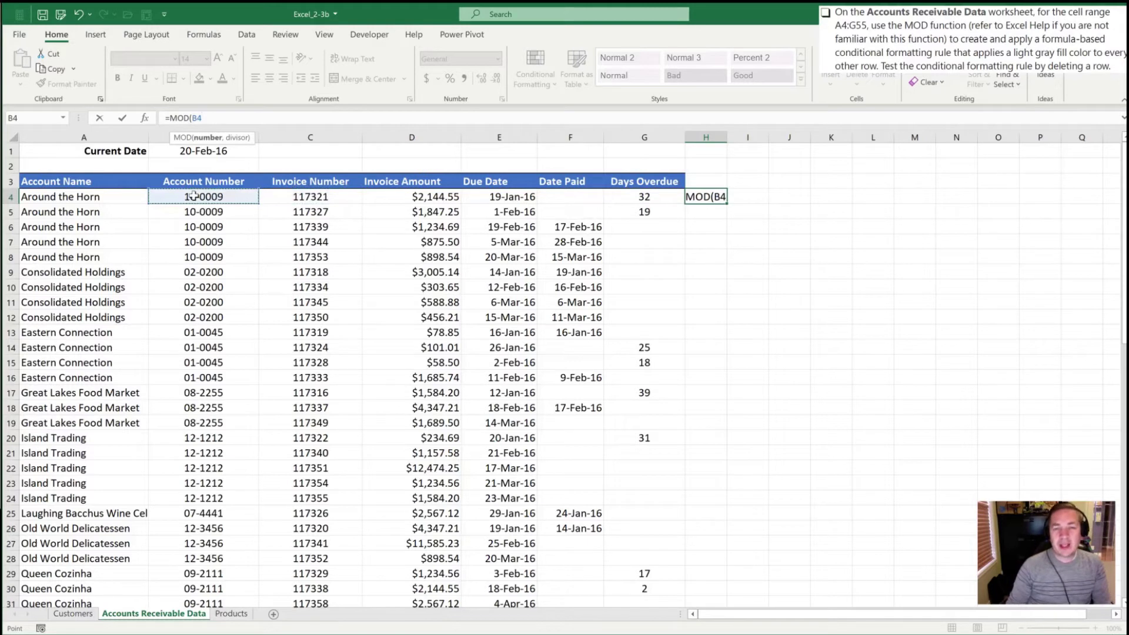
pyautogui.press('BackSpace')
pyautogui.press('BackSpace')
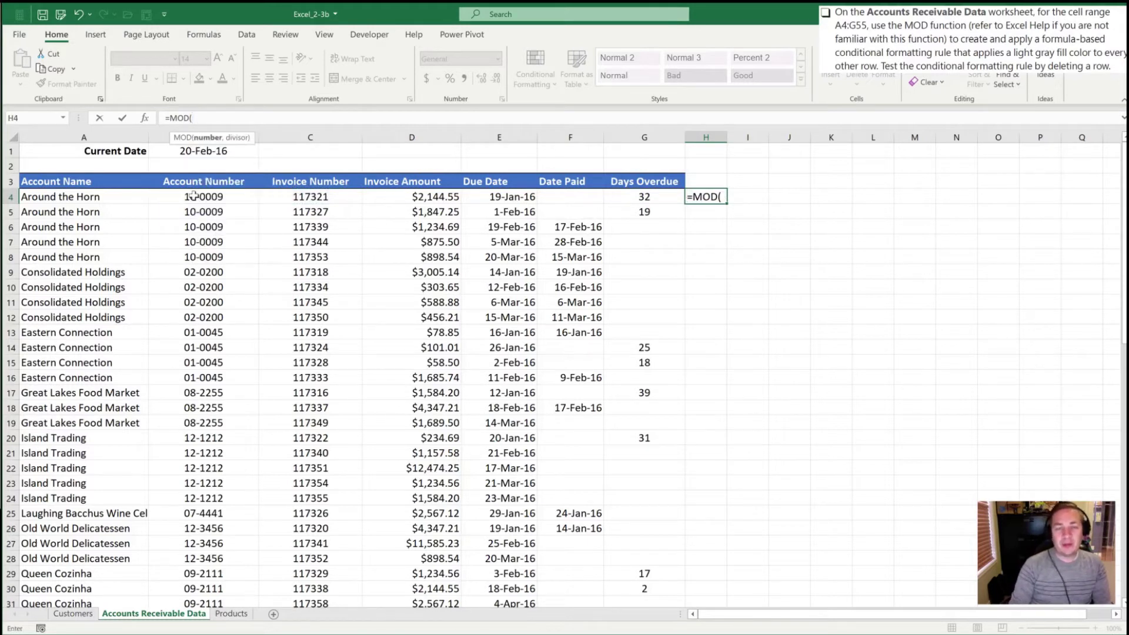
pyautogui.write('r')
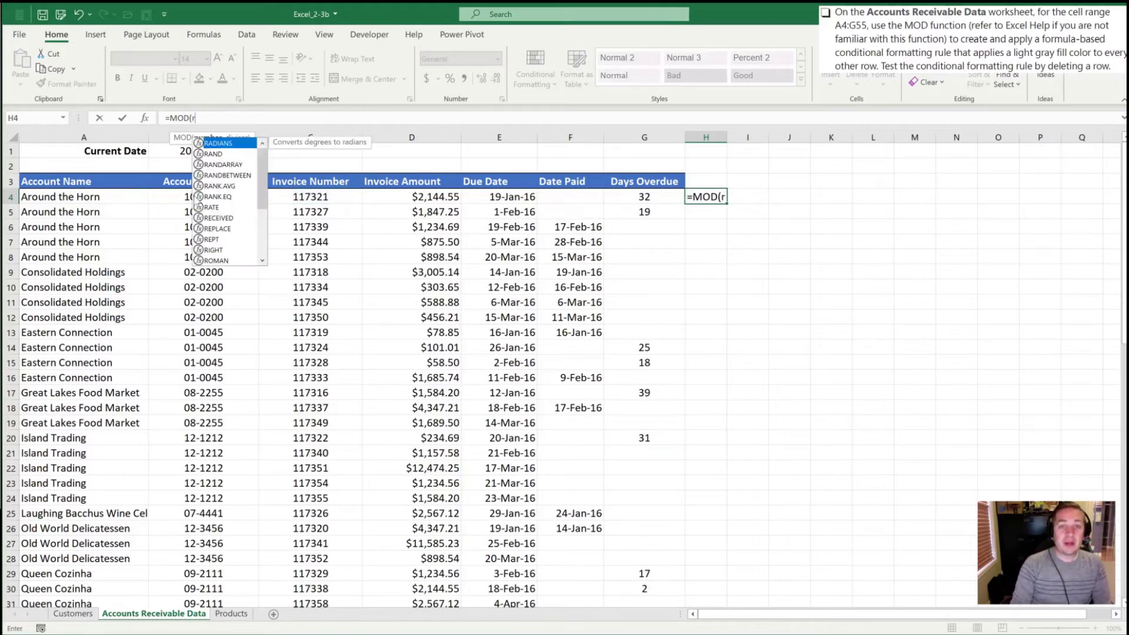
pyautogui.write('ow')
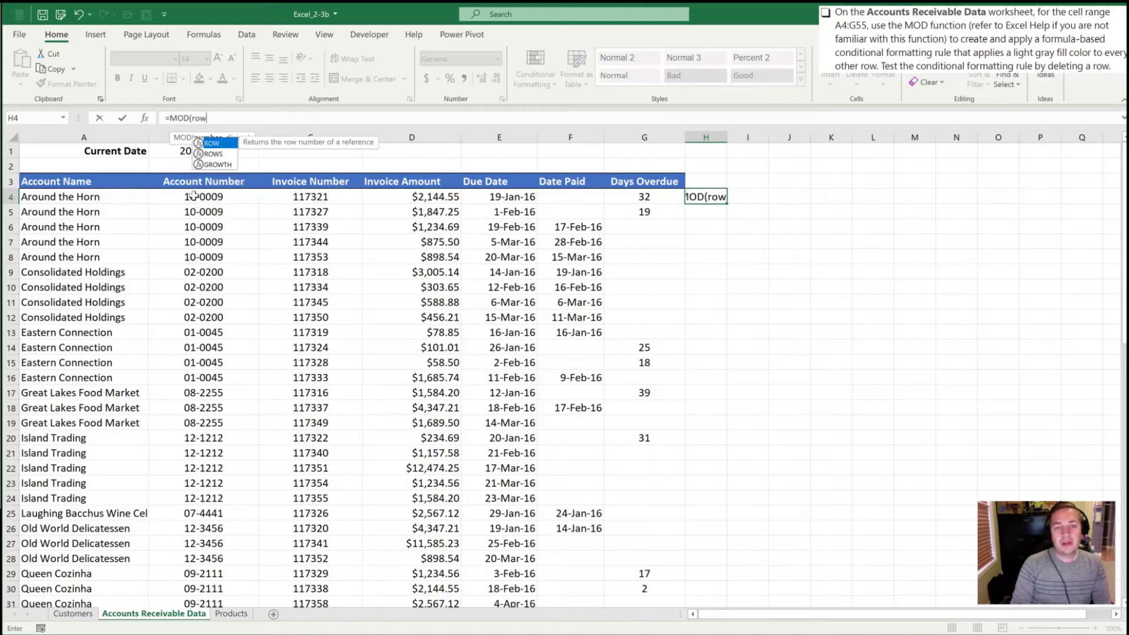
pyautogui.press('Tab')
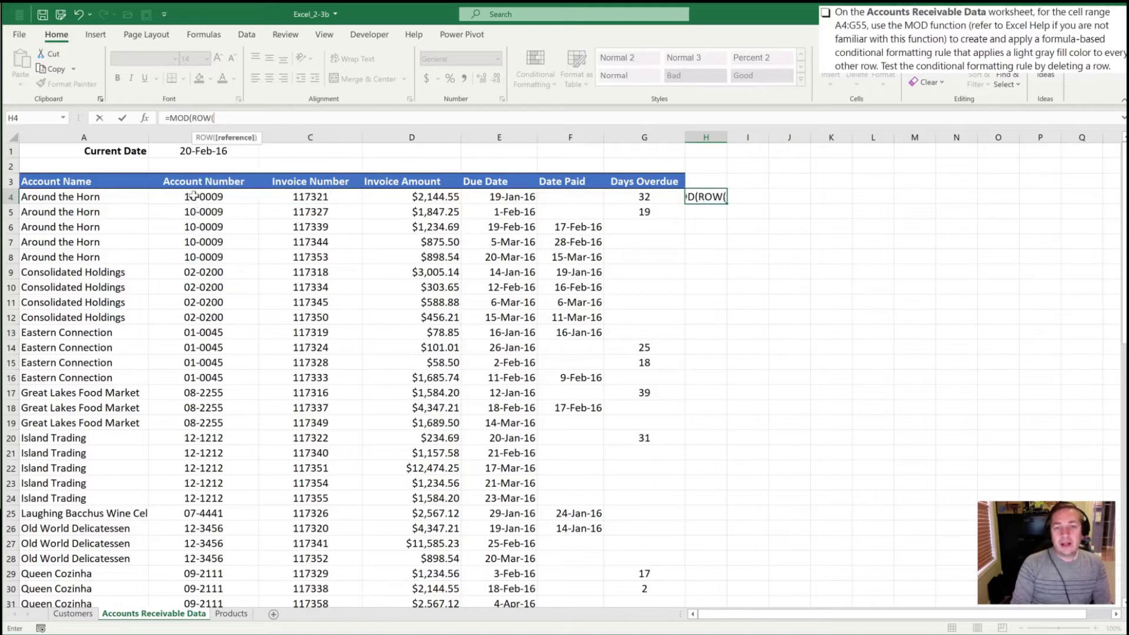
pyautogui.write(')')
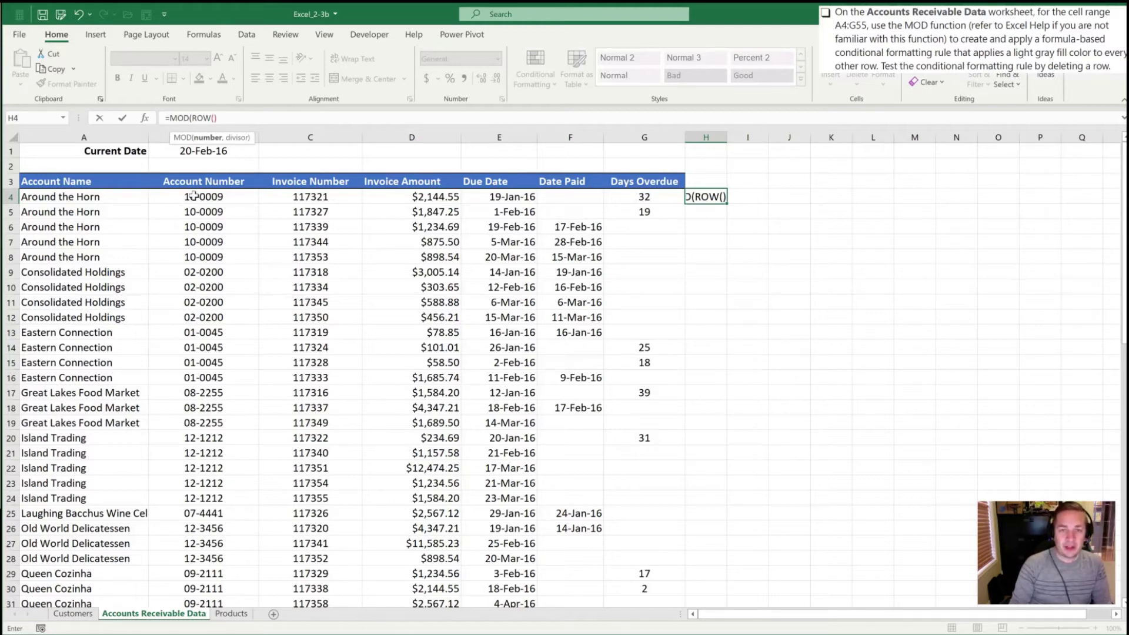
pyautogui.press('Escape')
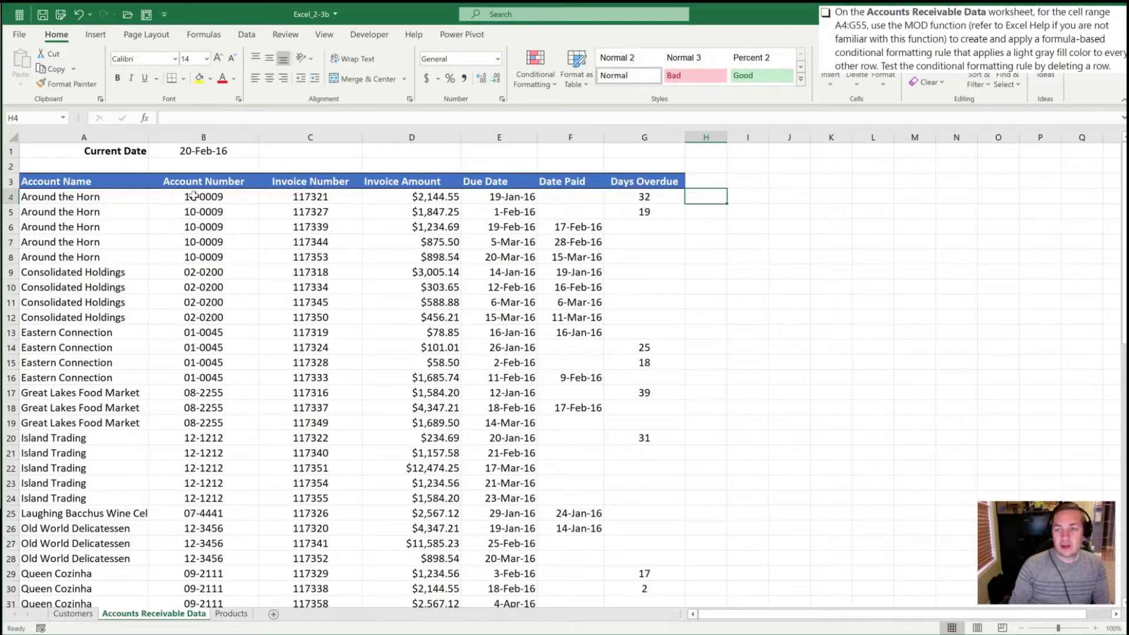
# Enter =ROW() in H4 and copy it down to H15.
pyautogui.write('=ROW(')
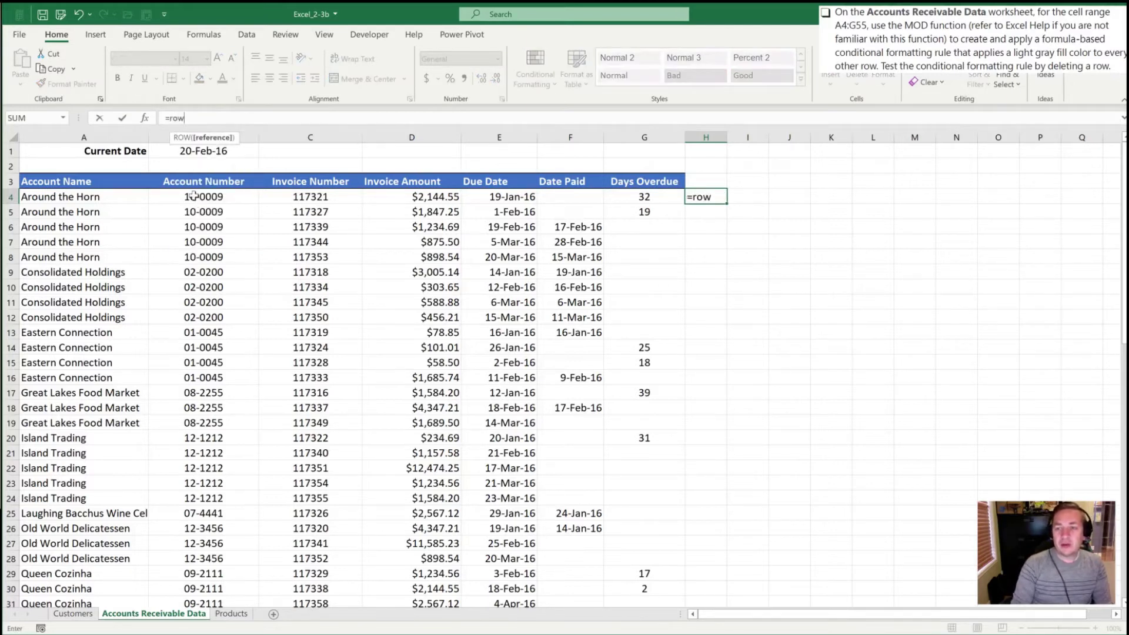
pyautogui.write(')')
pyautogui.hotkey('ctrl', 'Return')
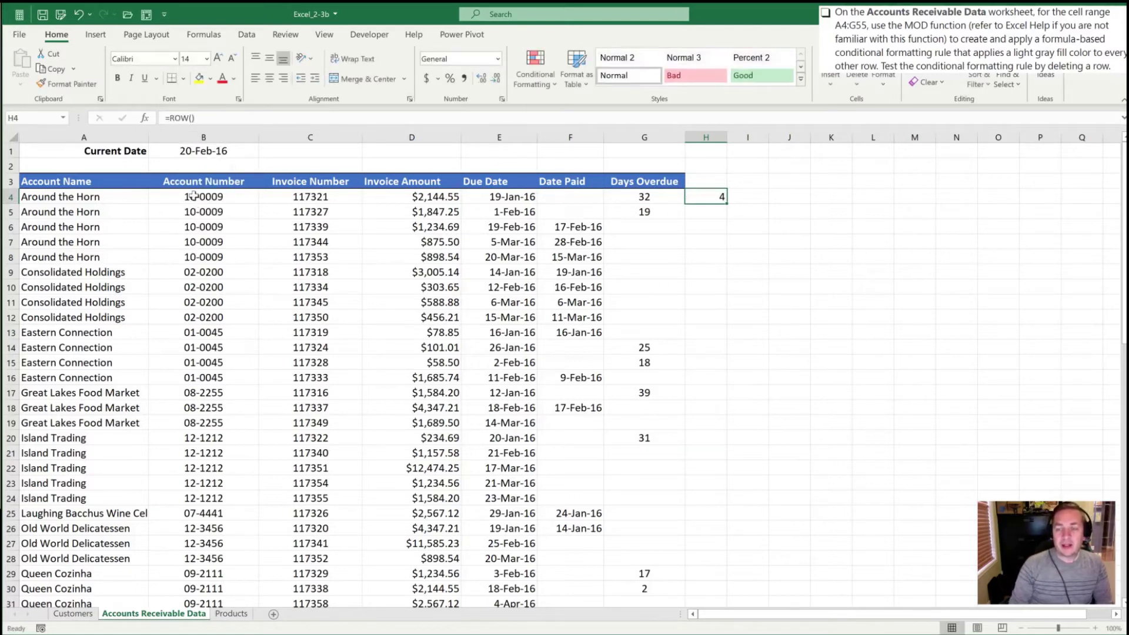
pyautogui.hotkey('ctrl', 'c')
pyautogui.hotkey('shift', 'Down')
pyautogui.hotkey('shift', 'Down')
pyautogui.hotkey('shift', 'Down')
pyautogui.hotkey('shift', 'Down')
pyautogui.hotkey('shift', 'Down')
pyautogui.hotkey('shift', 'Down')
pyautogui.hotkey('shift', 'Down')
pyautogui.hotkey('shift', 'Down')
pyautogui.hotkey('shift', 'Down')
pyautogui.hotkey('shift', 'Down')
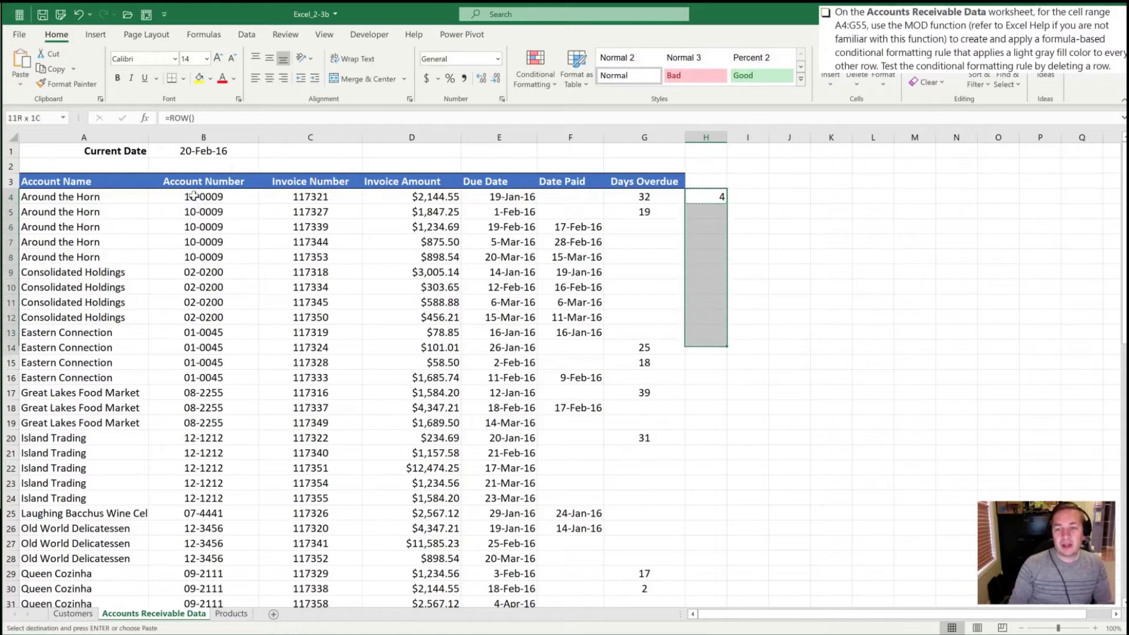
pyautogui.hotkey('shift', 'Down')
pyautogui.press('Return')
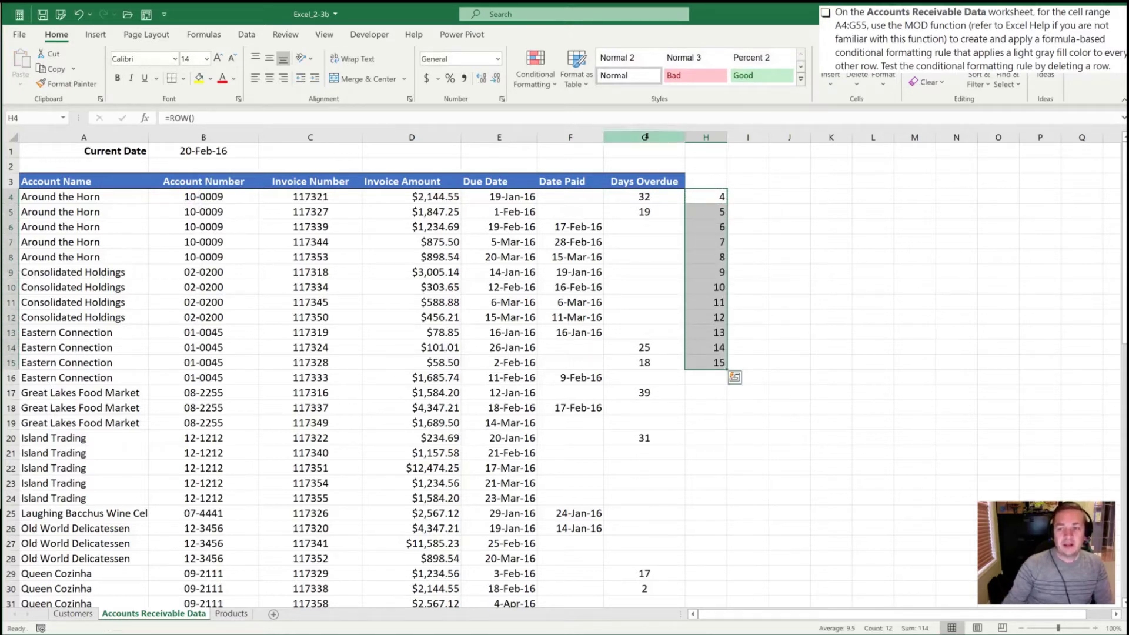
pyautogui.click(704, 195)
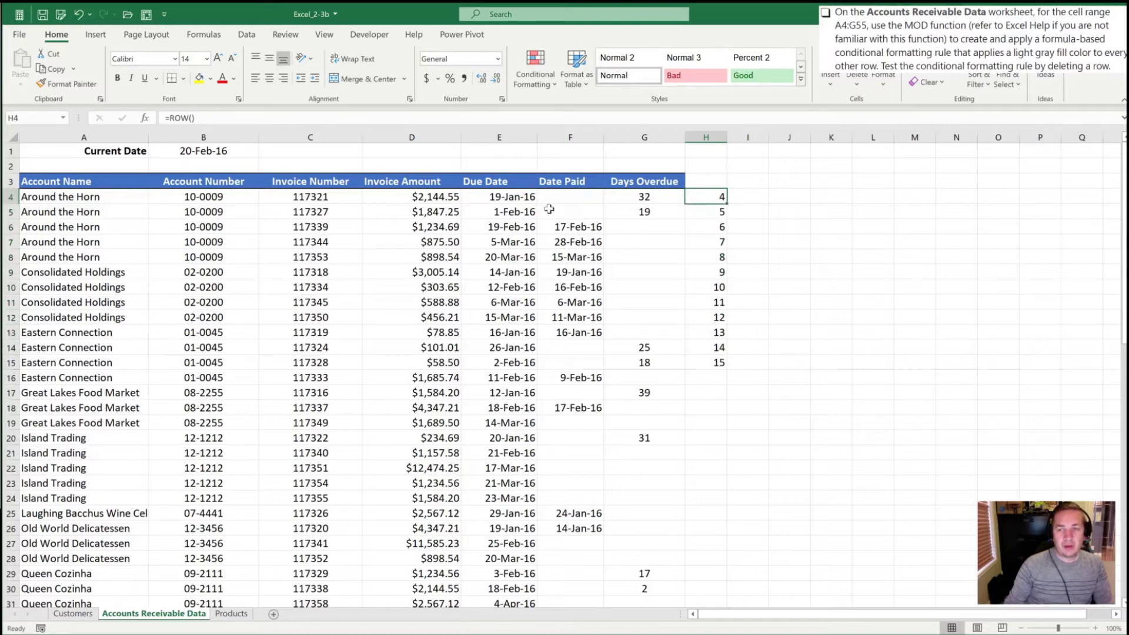
pyautogui.press('Right')
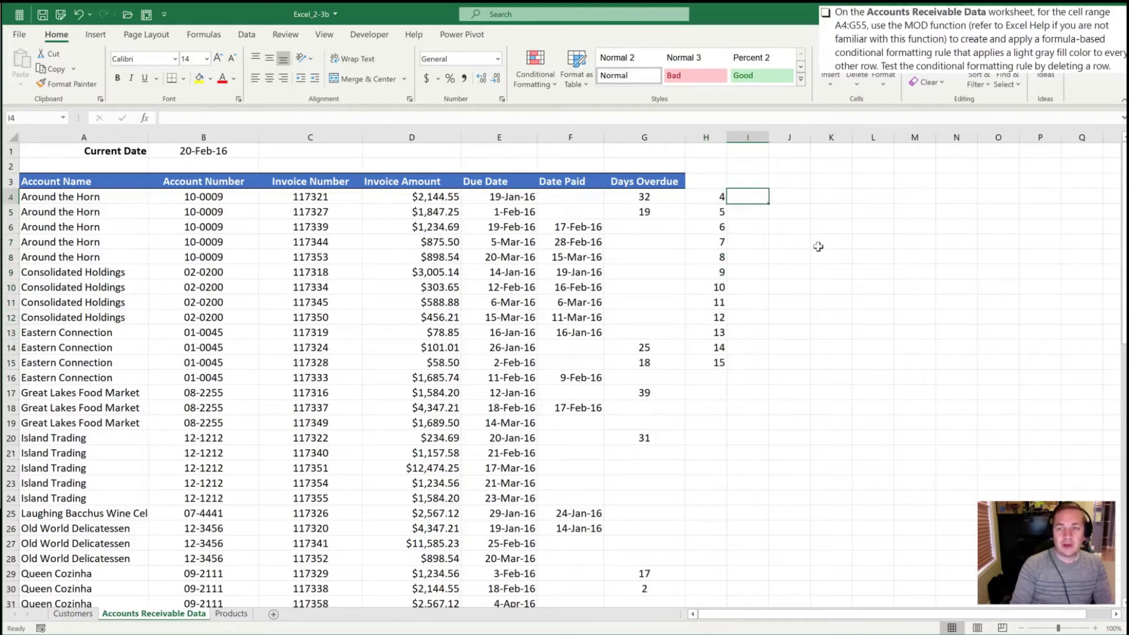
# Enter =MOD(ROW(),2) in I4, fixing the typo after the too-few-arguments warning.
pyautogui.write('=MOD(')
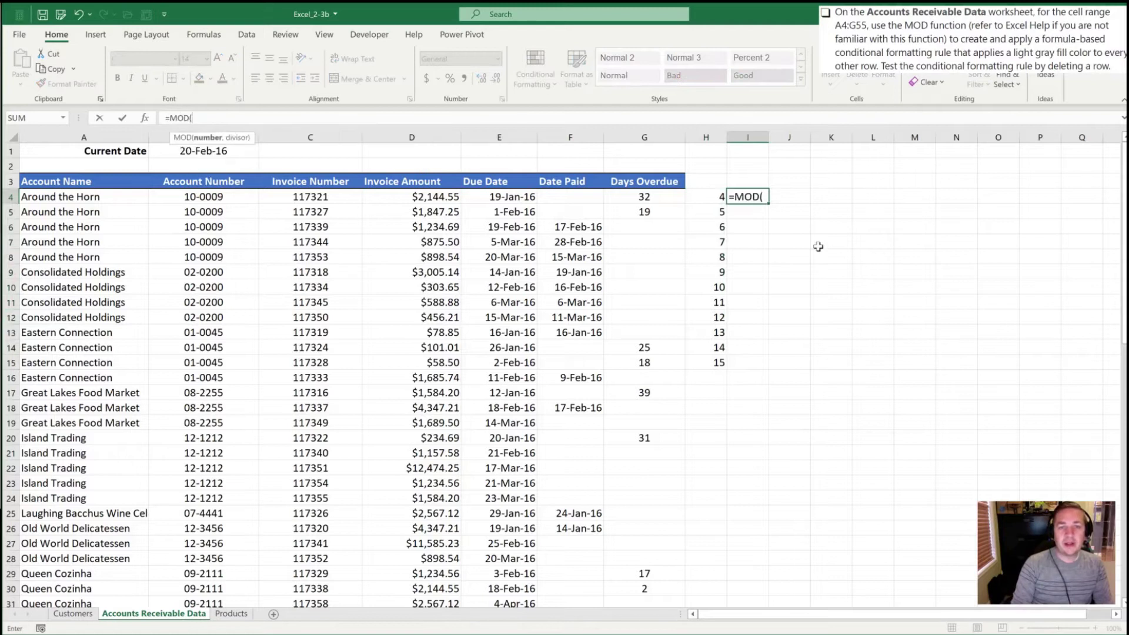
pyautogui.write('row')
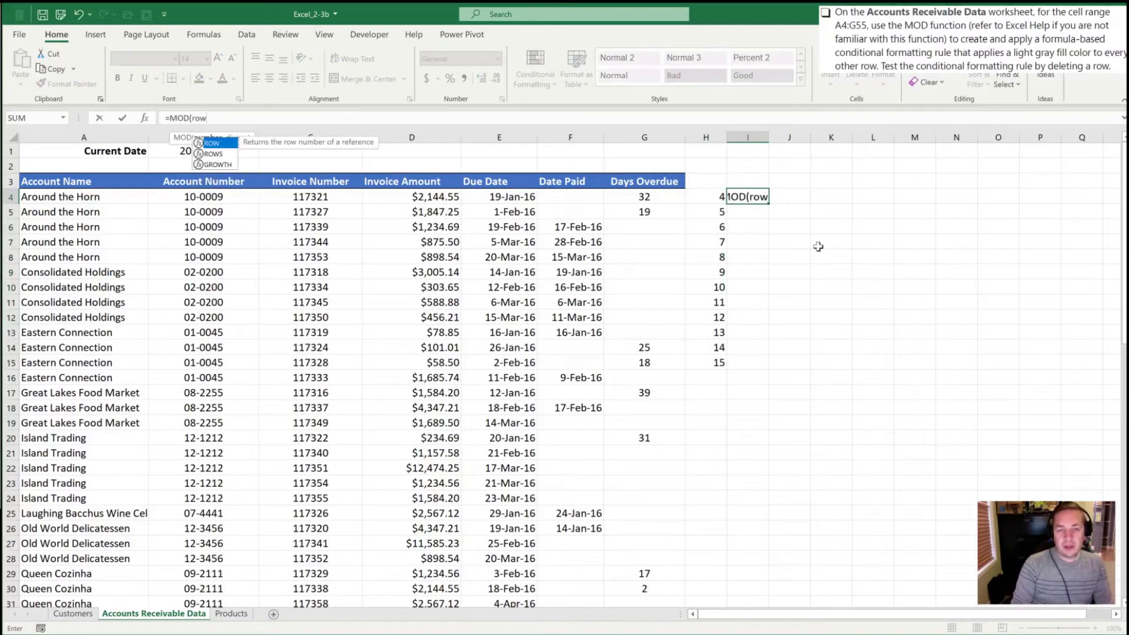
pyautogui.write('9')
pyautogui.press('Return')
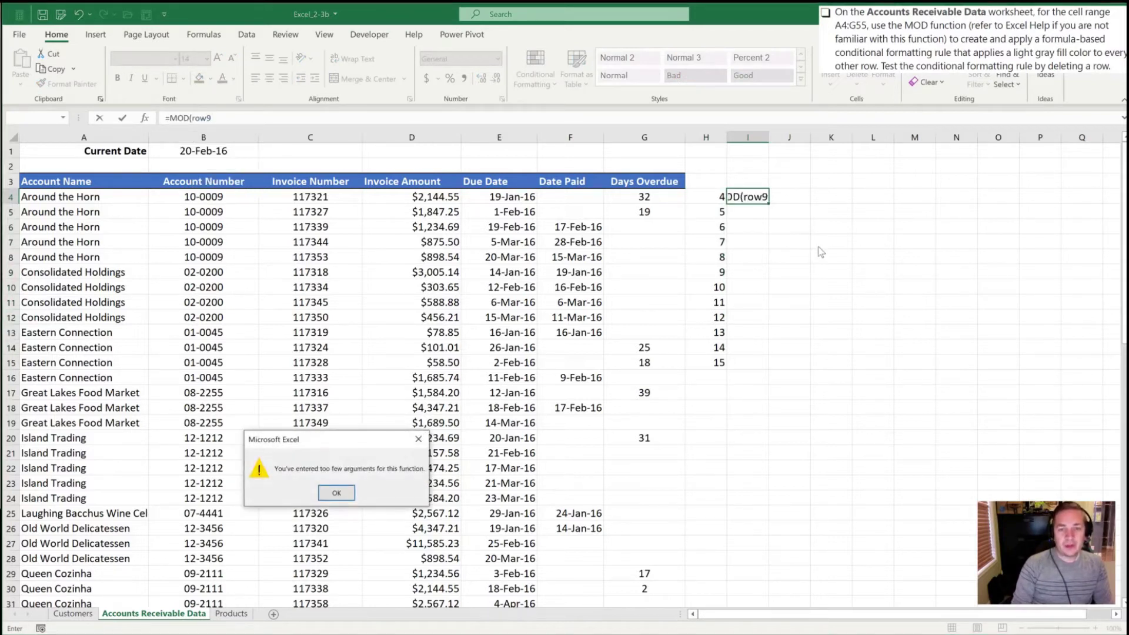
pyautogui.press('Return')
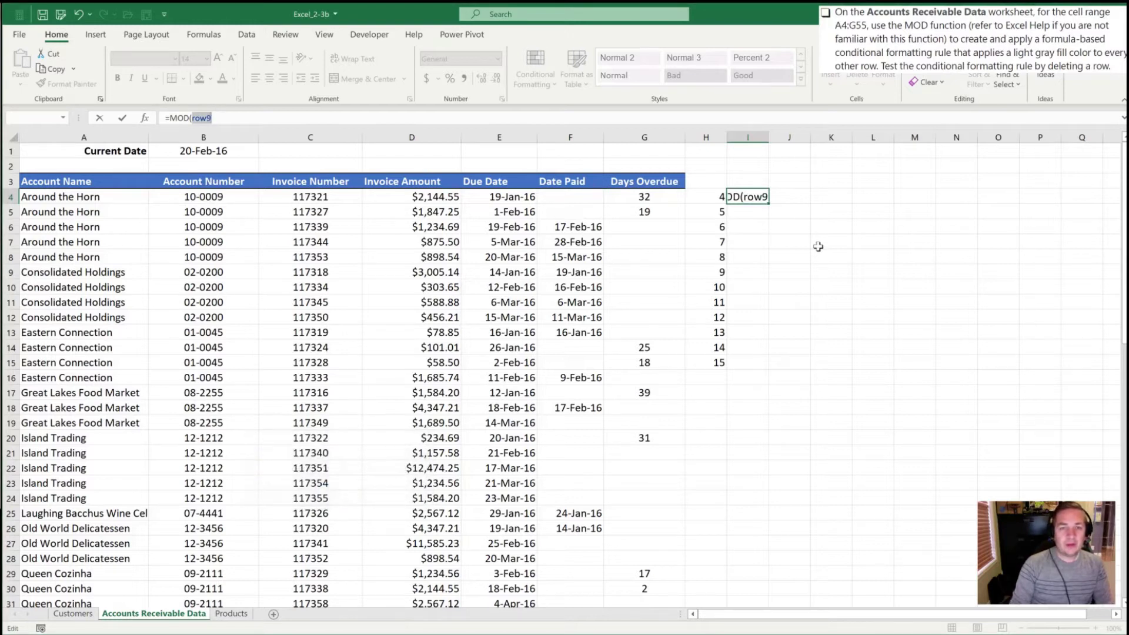
pyautogui.write('row')
pyautogui.press('Tab')
pyautogui.write(')')
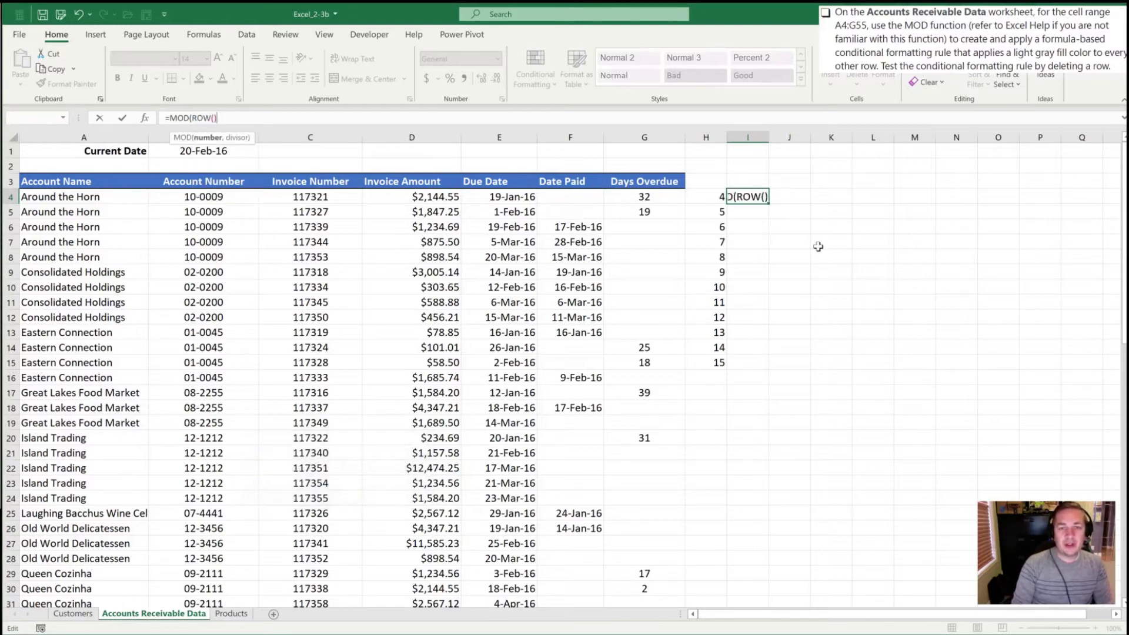
pyautogui.write(',')
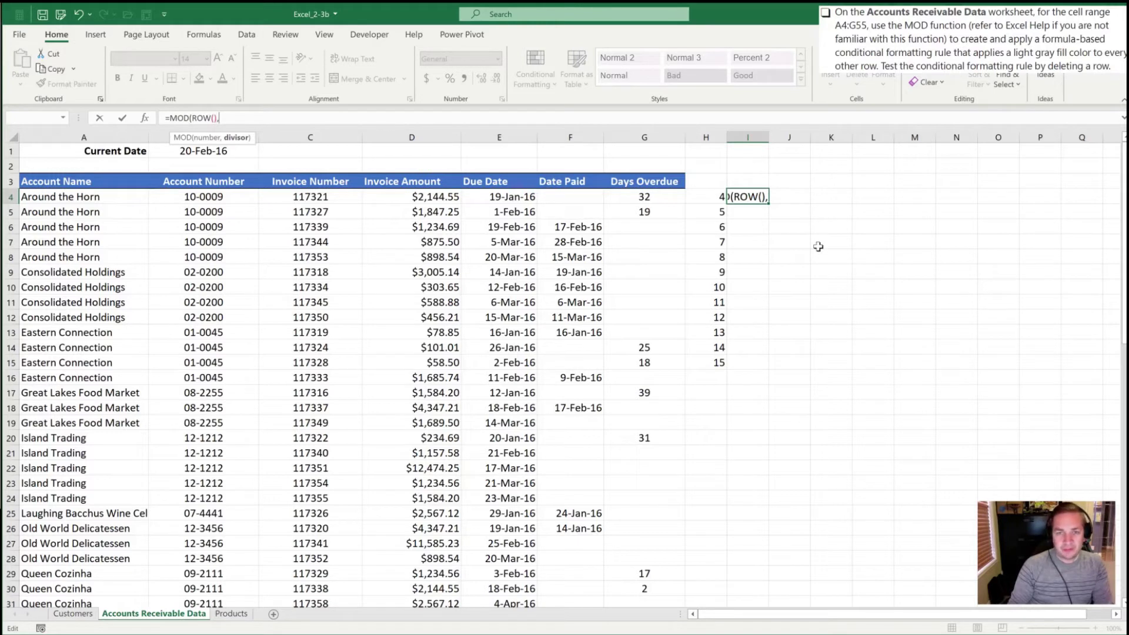
pyautogui.write('2')
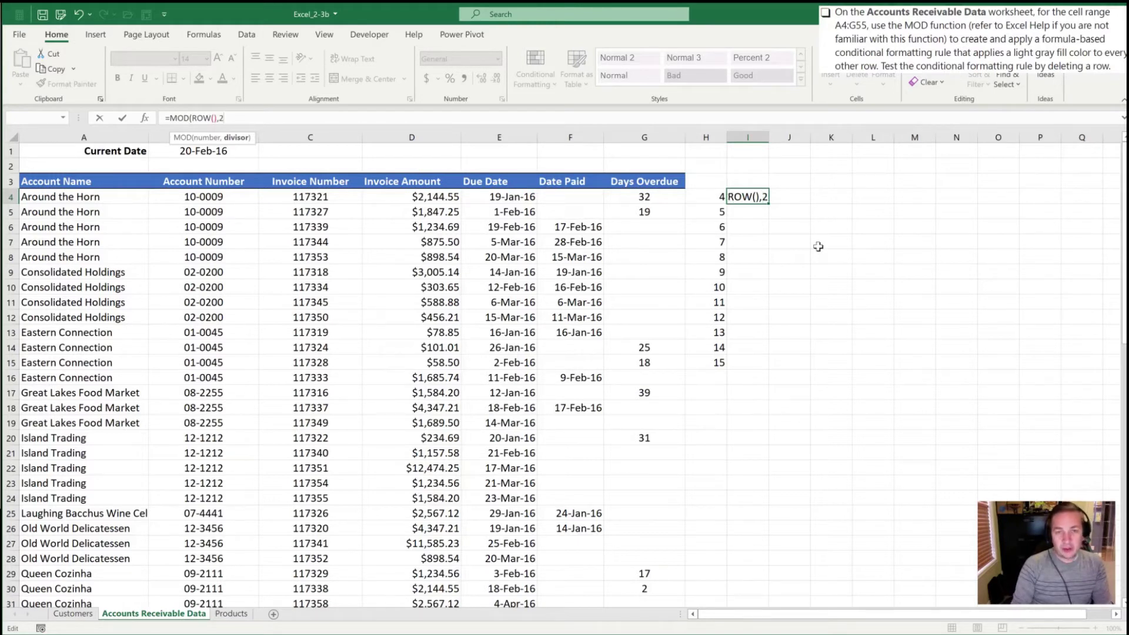
pyautogui.write(')')
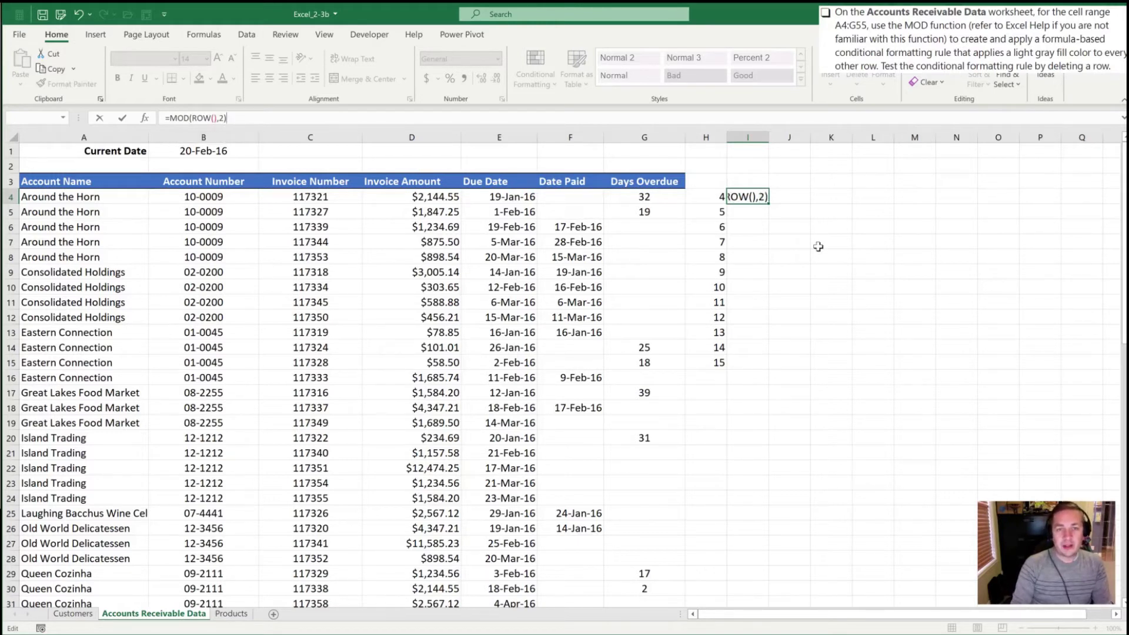
pyautogui.hotkey('ctrl', 'Return')
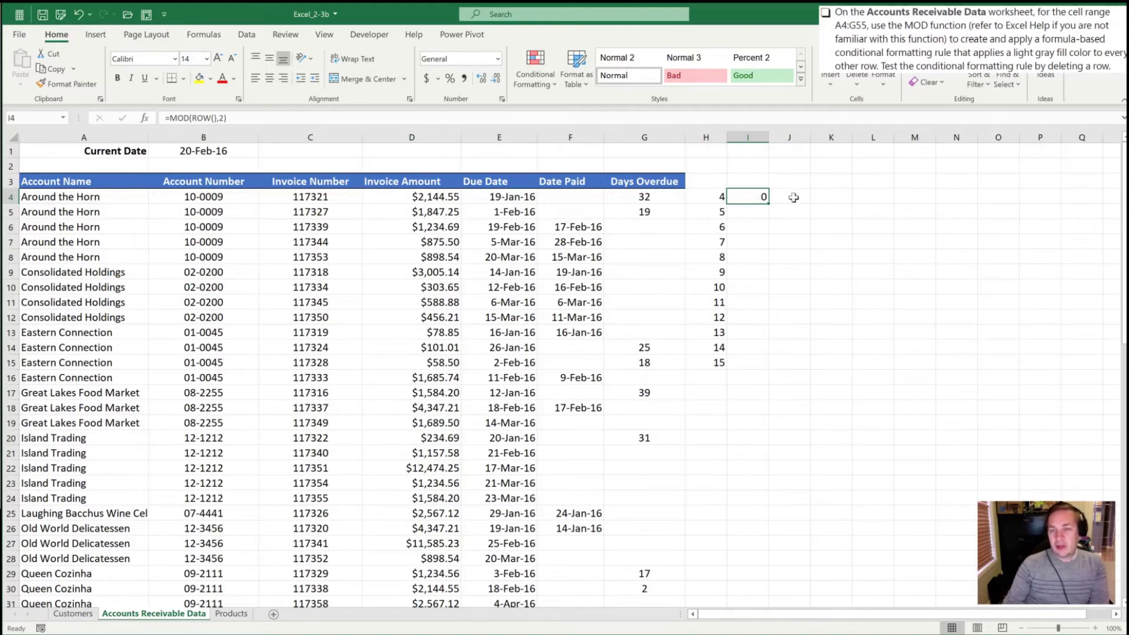
# Fill the MOD formula down to I15 and compare ROW and MOD values in rows 4–7.
pyautogui.moveTo(768, 204); pyautogui.dragTo(763, 367)
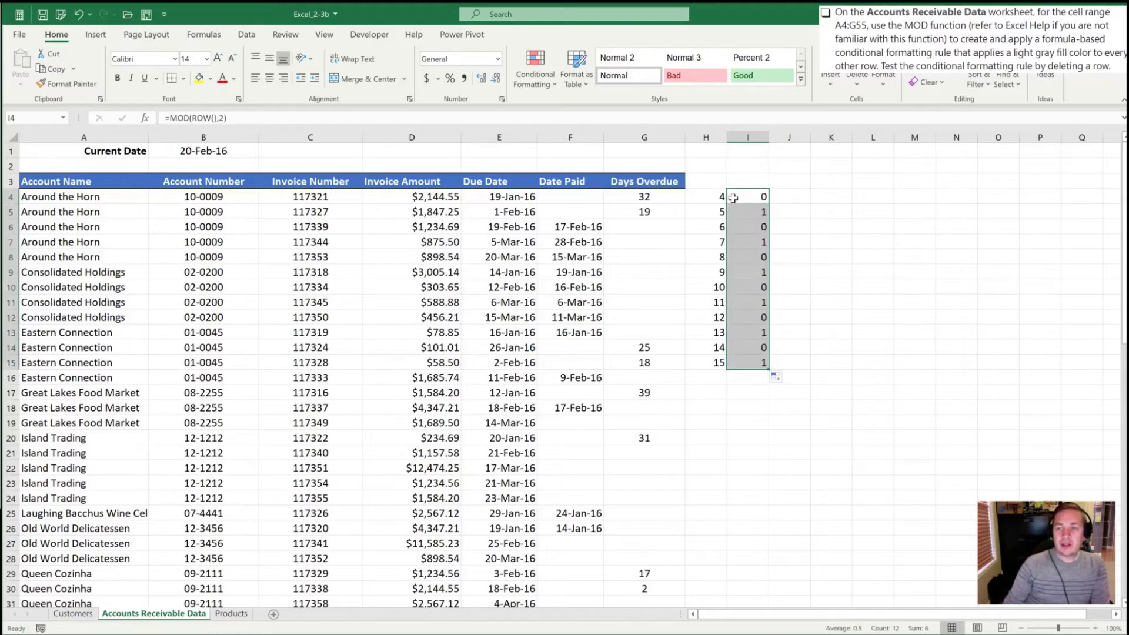
pyautogui.click(715, 198)
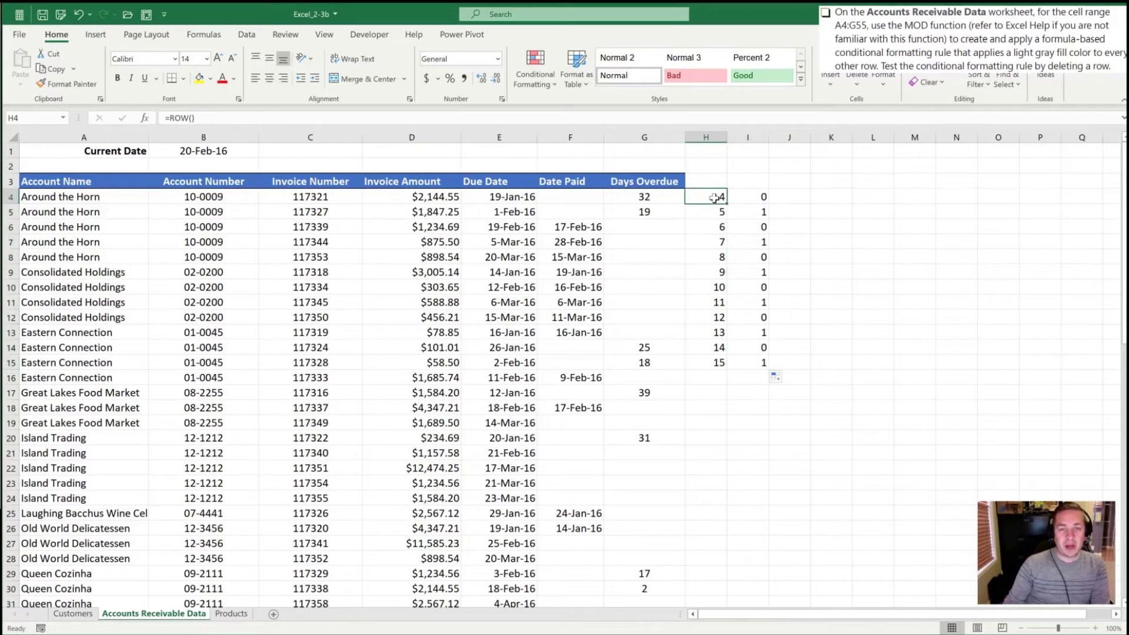
pyautogui.click(766, 196)
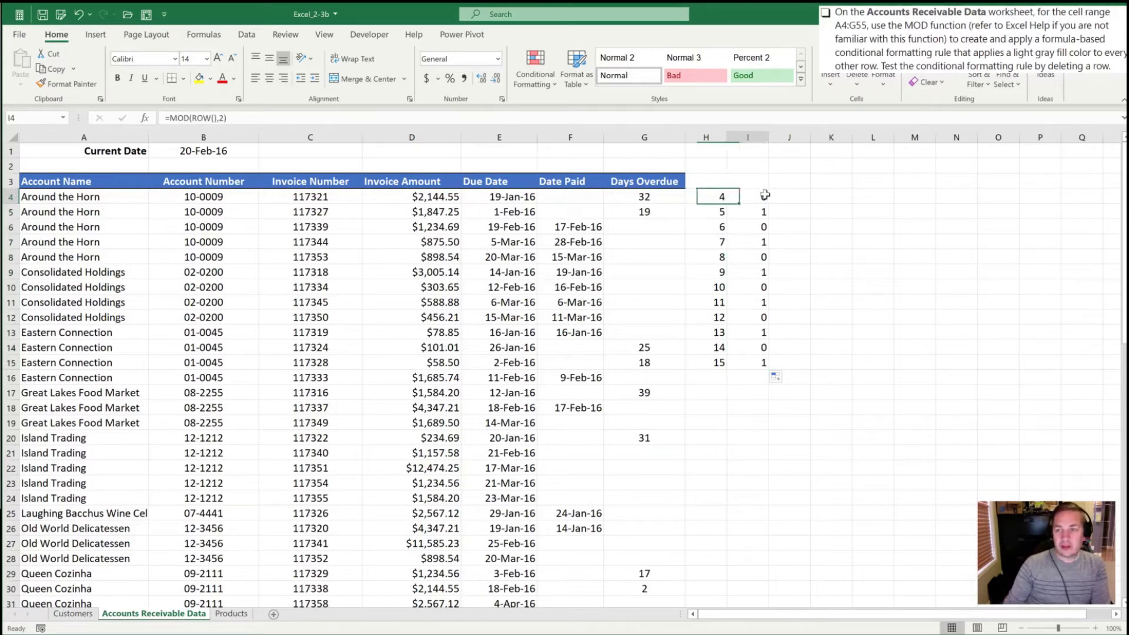
pyautogui.click(724, 214)
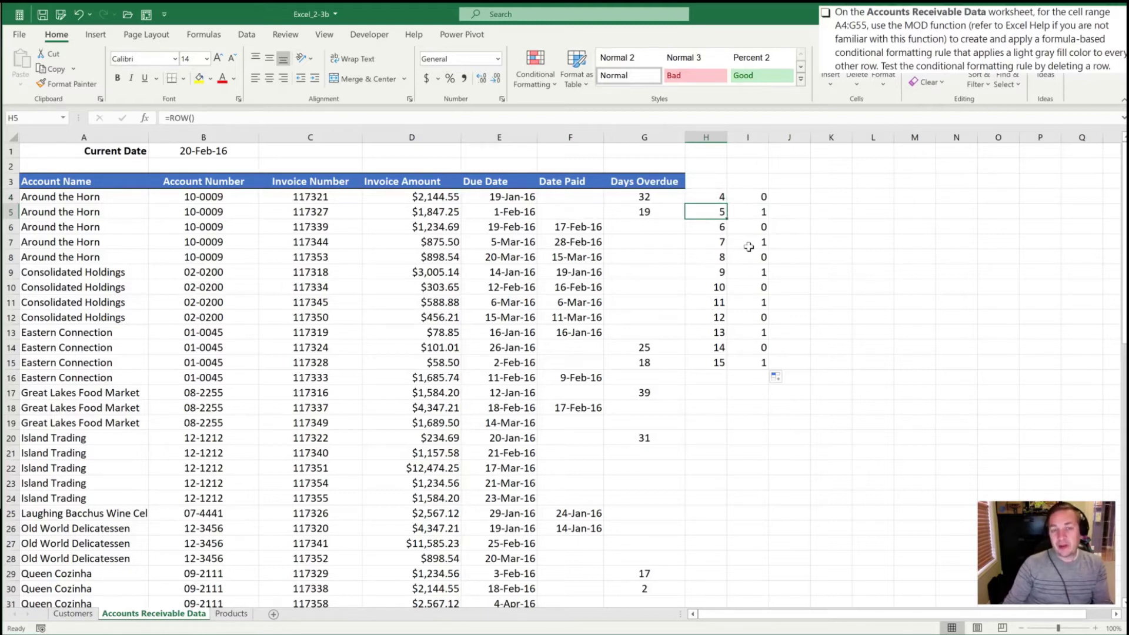
pyautogui.click(750, 214)
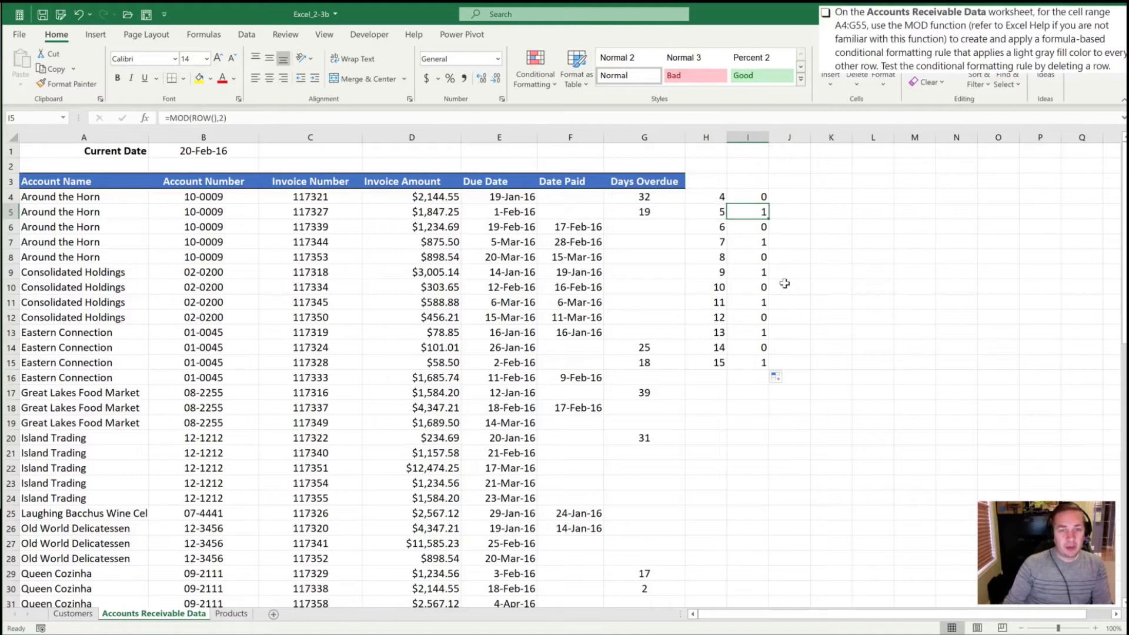
pyautogui.click(713, 227)
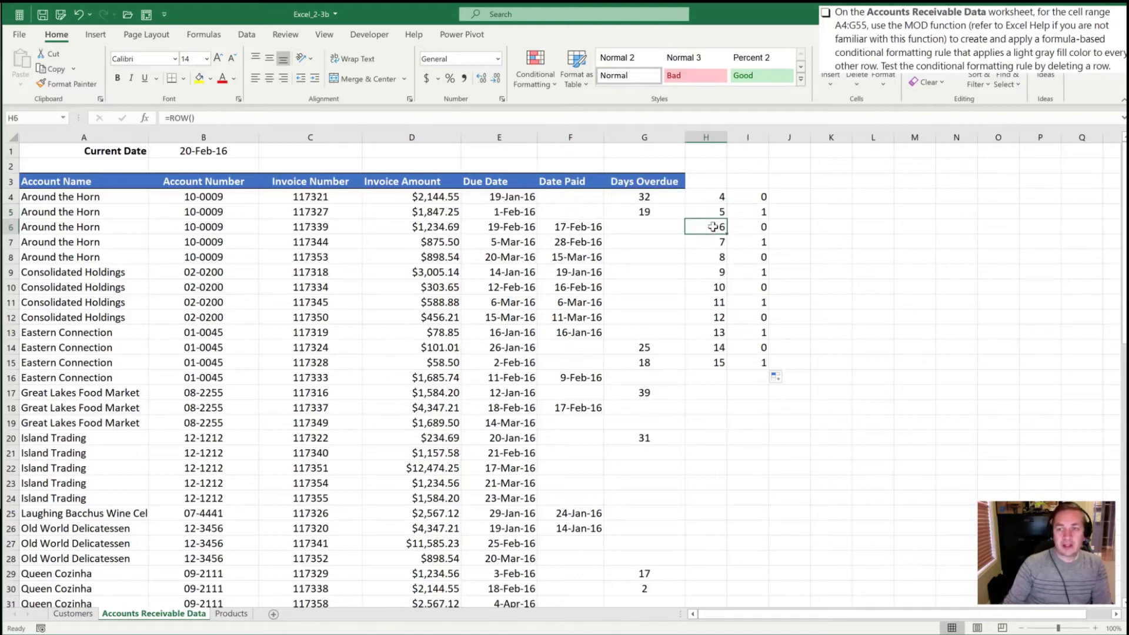
pyautogui.click(746, 228)
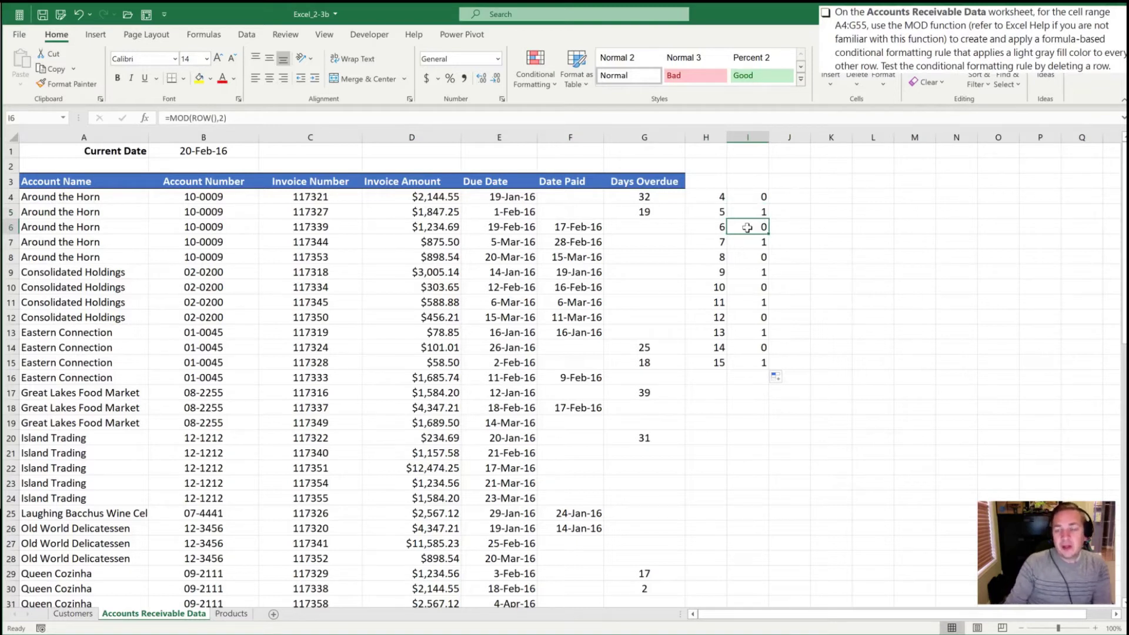
pyautogui.click(759, 240)
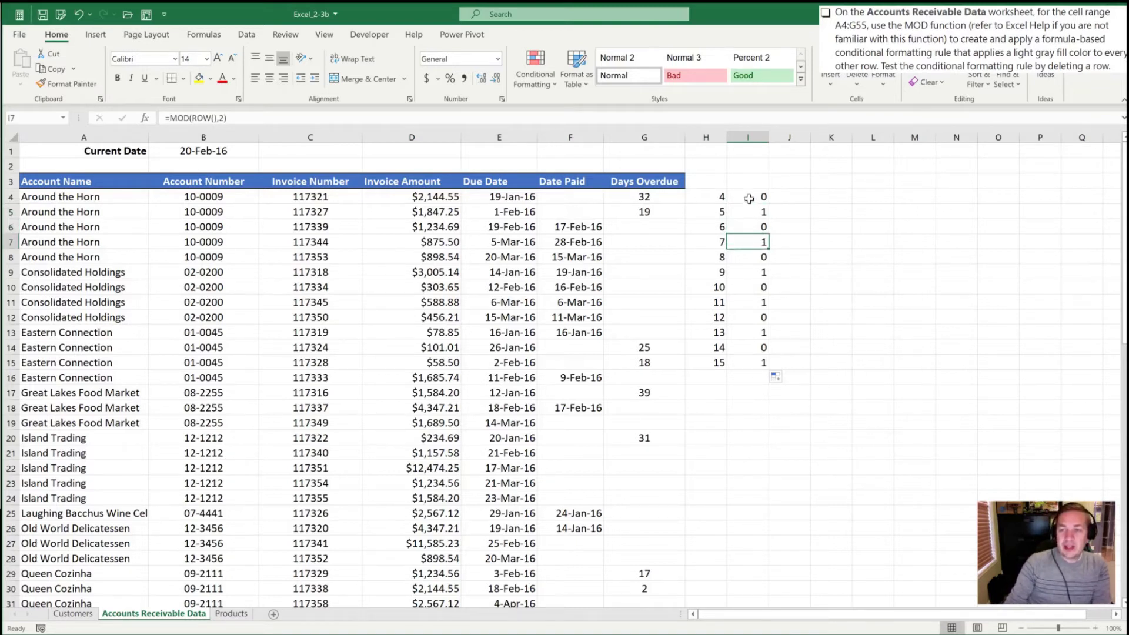
# Select I4:I15, then review the alternating MOD results in I4 through I7.
pyautogui.moveTo(750, 200); pyautogui.dragTo(747, 363)
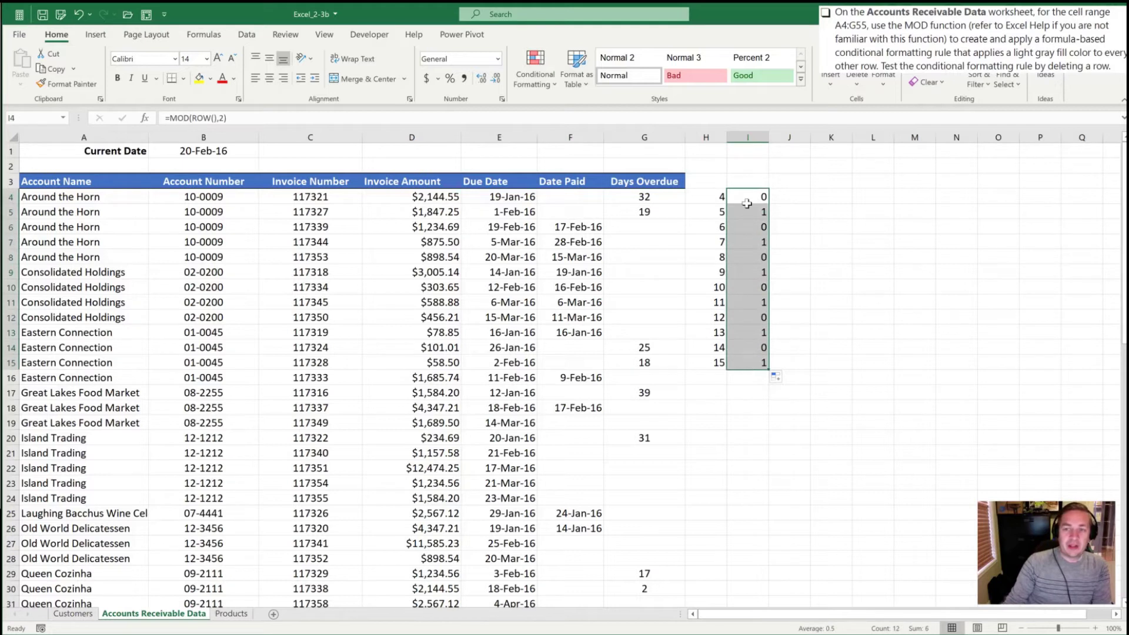
pyautogui.press('Right')
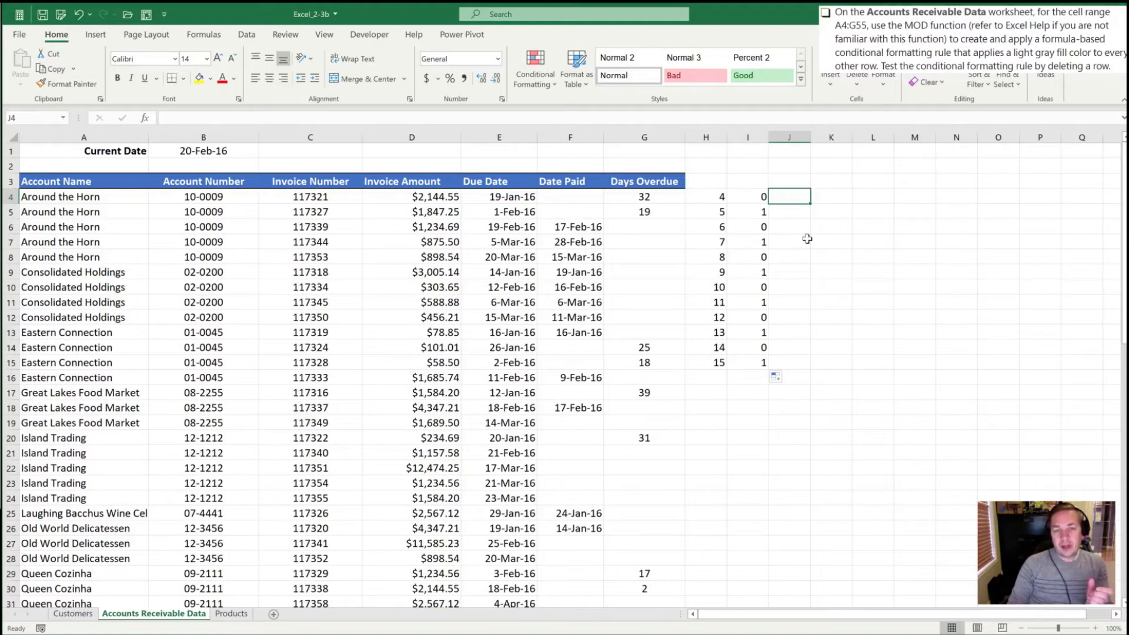
pyautogui.click(753, 198)
pyautogui.click(751, 212)
pyautogui.click(748, 228)
pyautogui.click(749, 243)
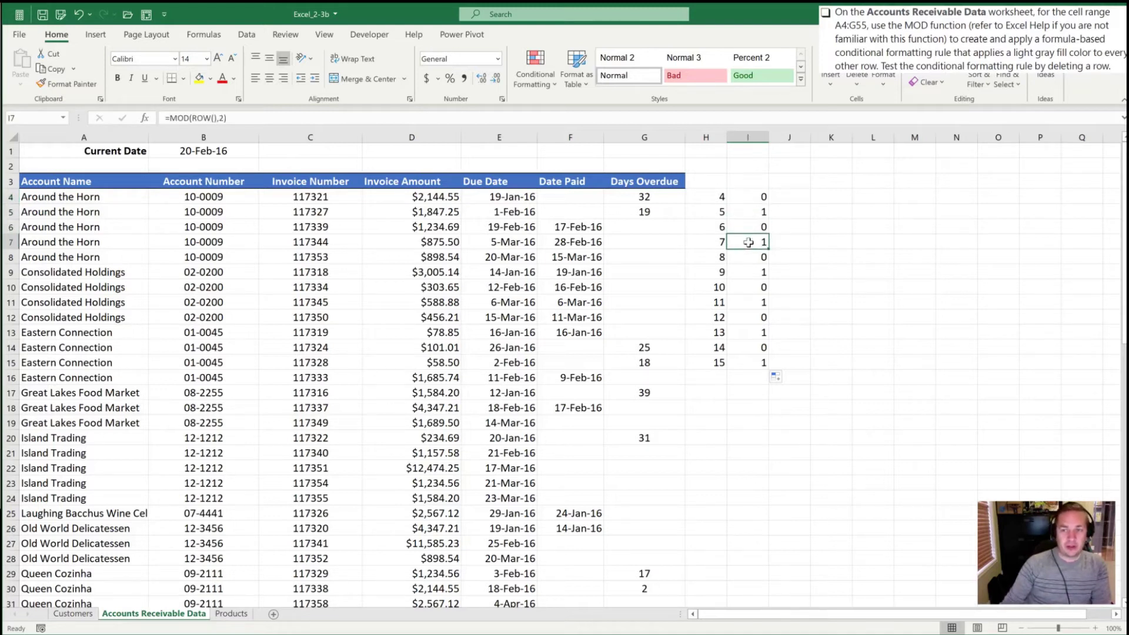
# Select the Accounts Receivable Data range from the first Account Name through the Days Overdue column.
pyautogui.click(87, 201)
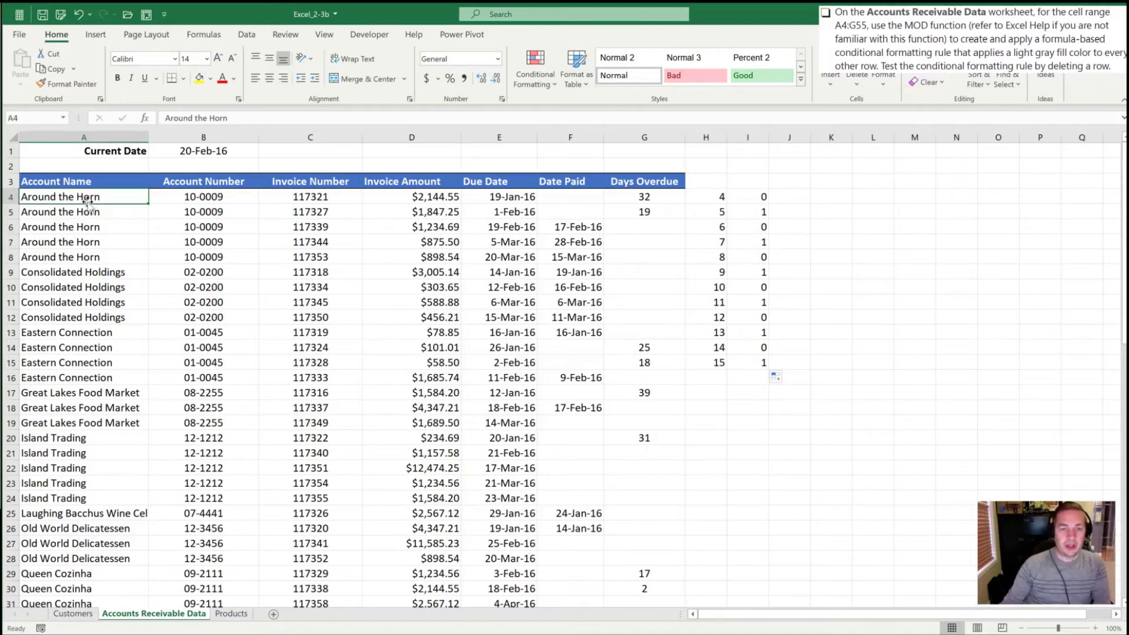
pyautogui.hotkey('ctrl', 'shift', 'Down')
pyautogui.hotkey('shift', 'Right')
pyautogui.hotkey('shift', 'Right')
pyautogui.hotkey('shift', 'Right')
pyautogui.hotkey('shift', 'Right')
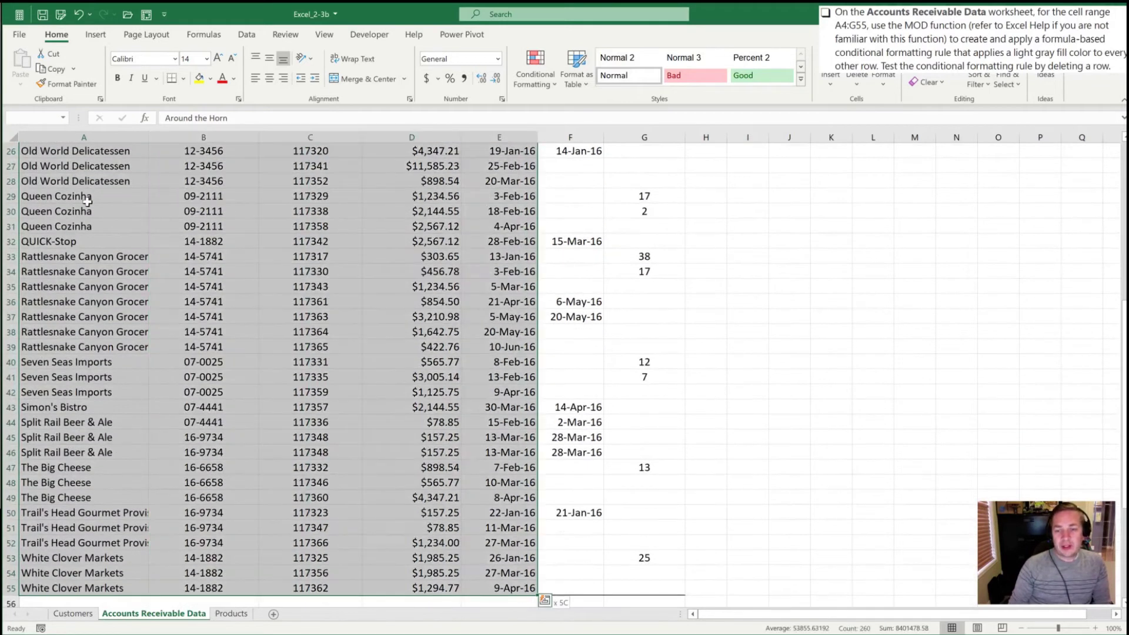
pyautogui.hotkey('shift', 'Right')
pyautogui.hotkey('shift', 'Right')
pyautogui.scroll(9, 94, 198)
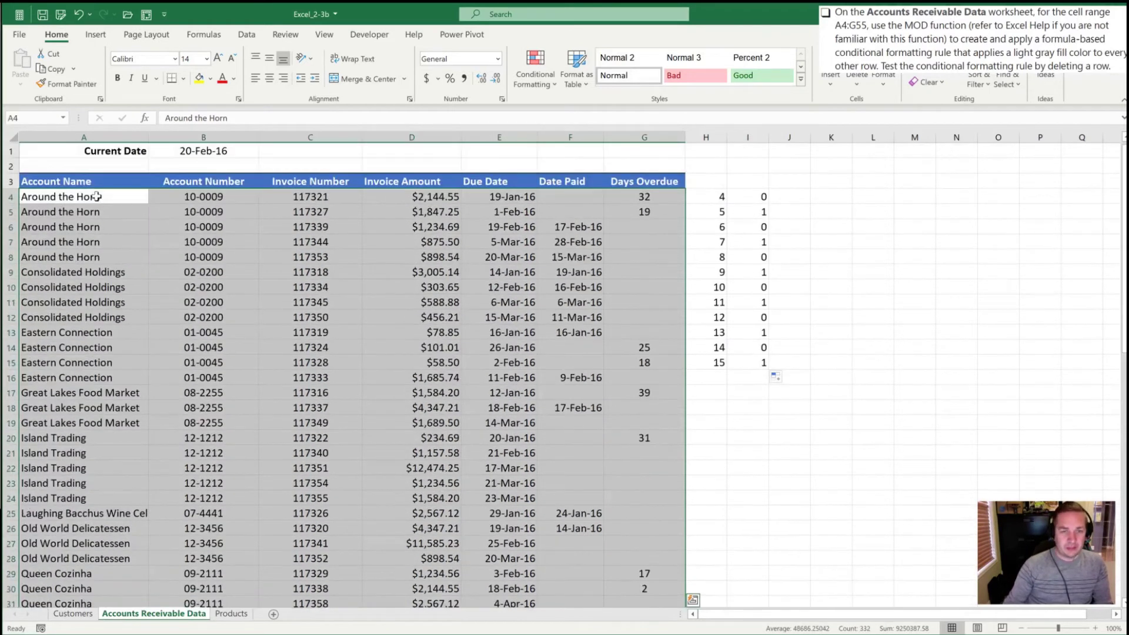
# Start a new formula-based conditional formatting rule containing =MOD(ROW(),2).
pyautogui.press('alt')
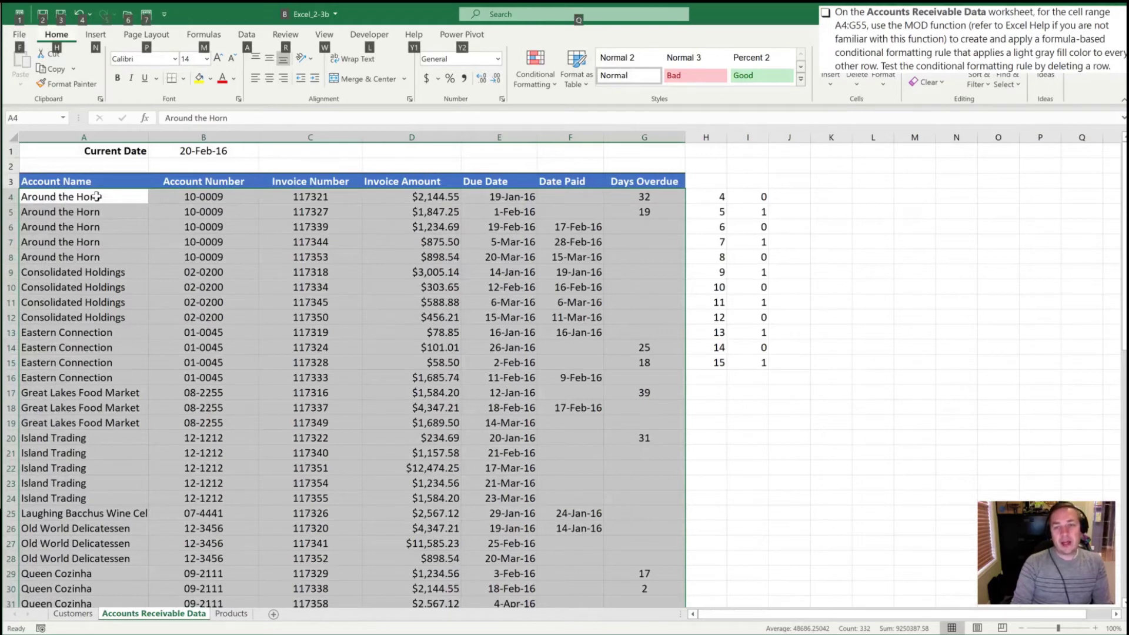
pyautogui.press('h')
pyautogui.press('l')
pyautogui.press('n')
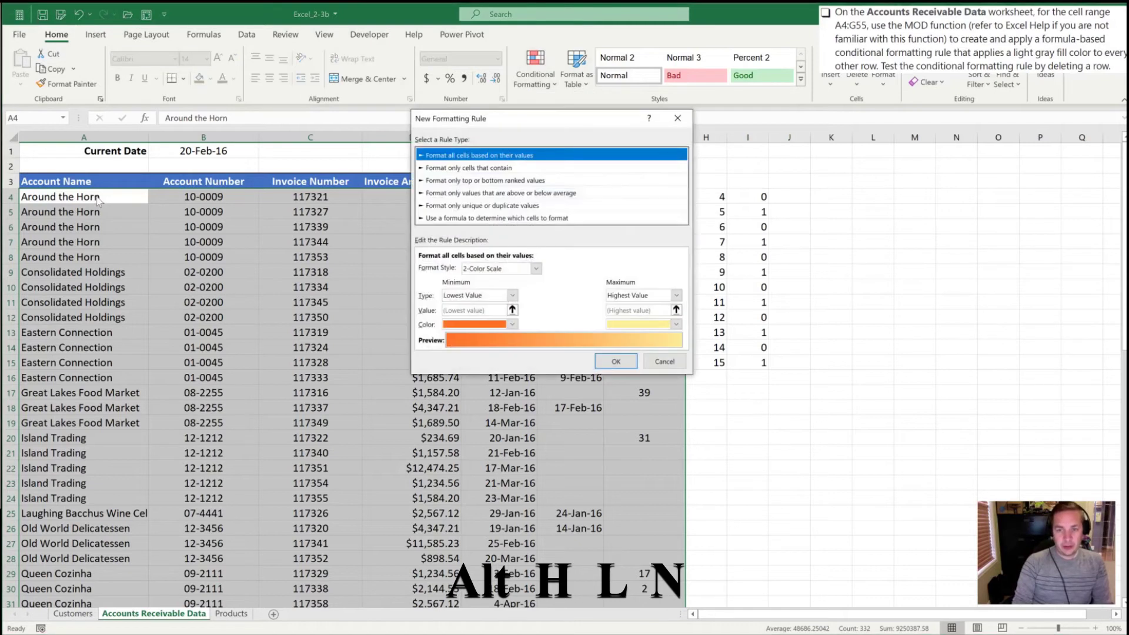
pyautogui.press('Down')
pyautogui.press('Down')
pyautogui.press('Down')
pyautogui.press('Down')
pyautogui.press('Down')
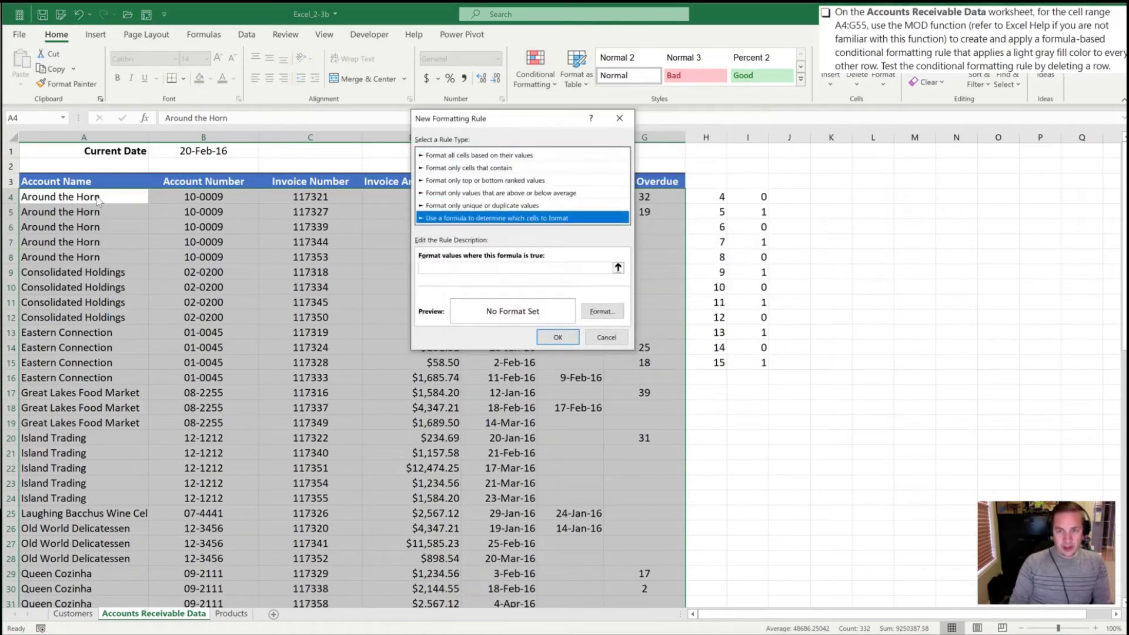
pyautogui.press('Tab')
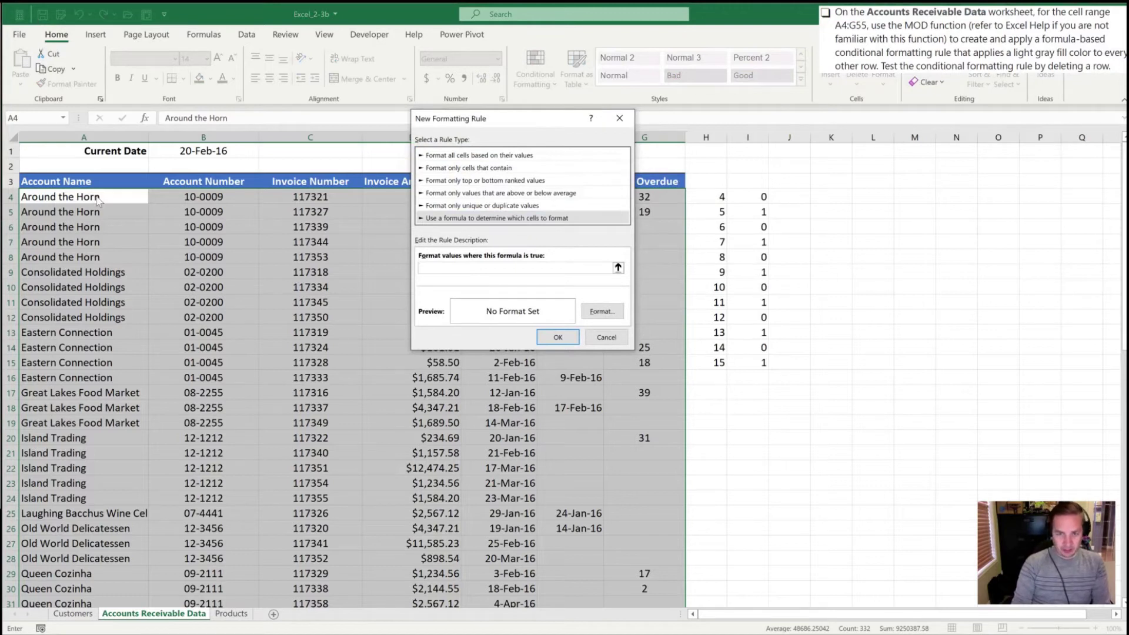
pyautogui.write('=')
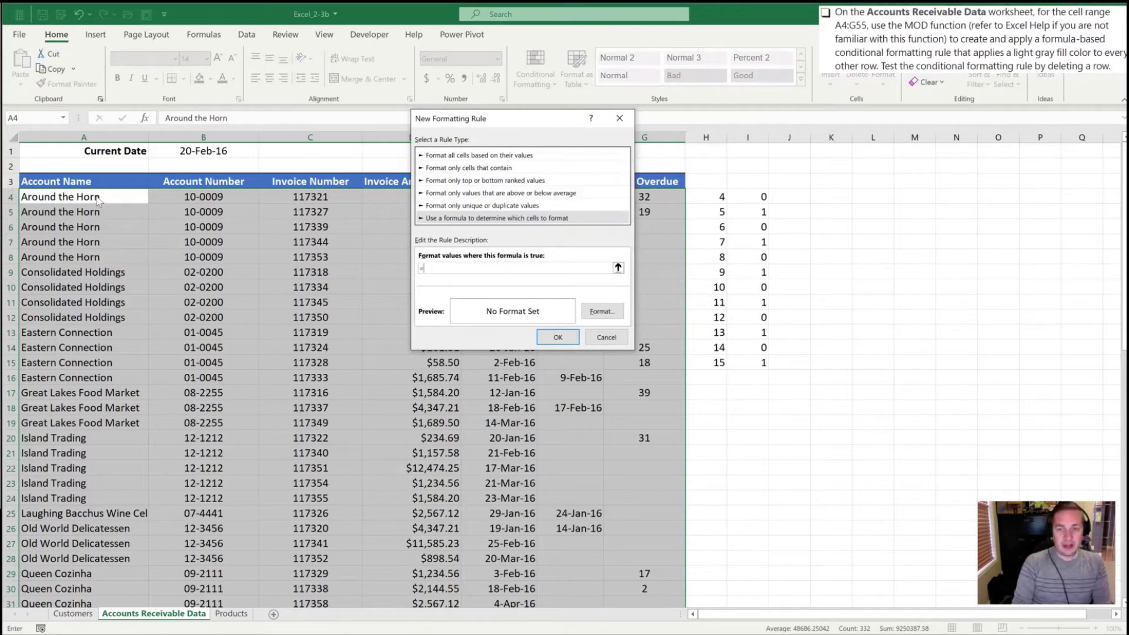
pyautogui.write('mod')
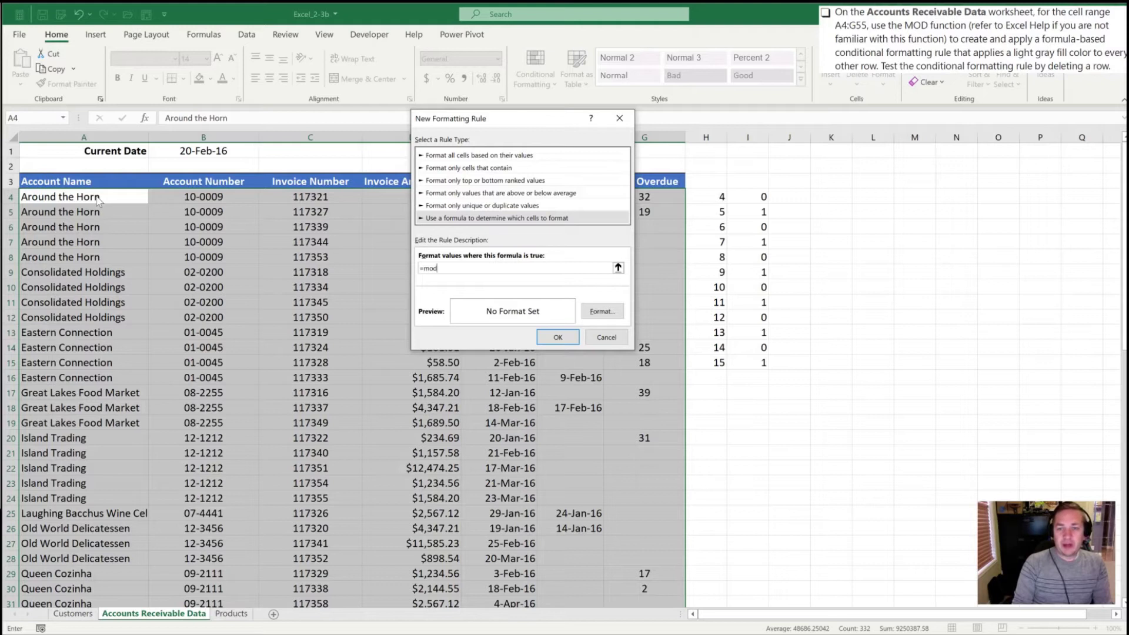
pyautogui.press('Tab')
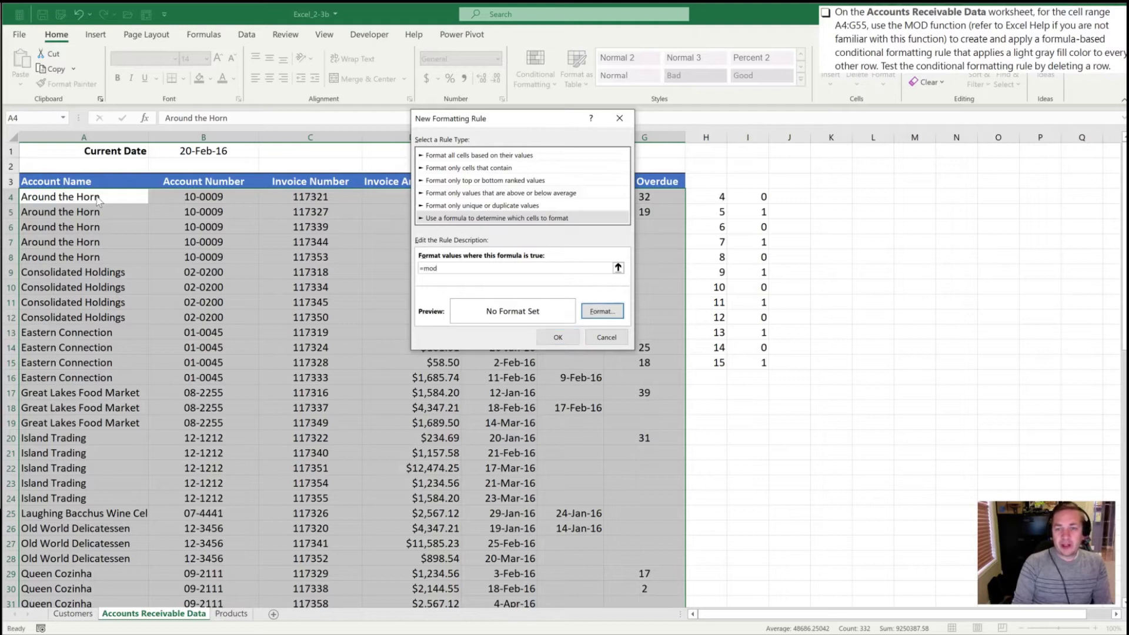
pyautogui.click(461, 268)
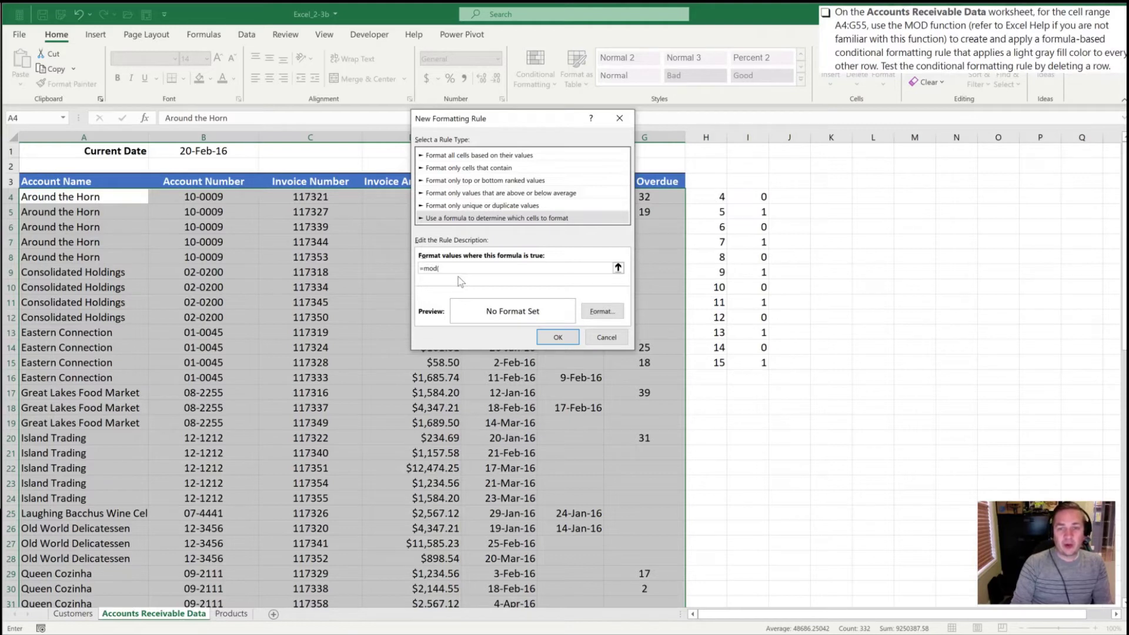
pyautogui.write('(')
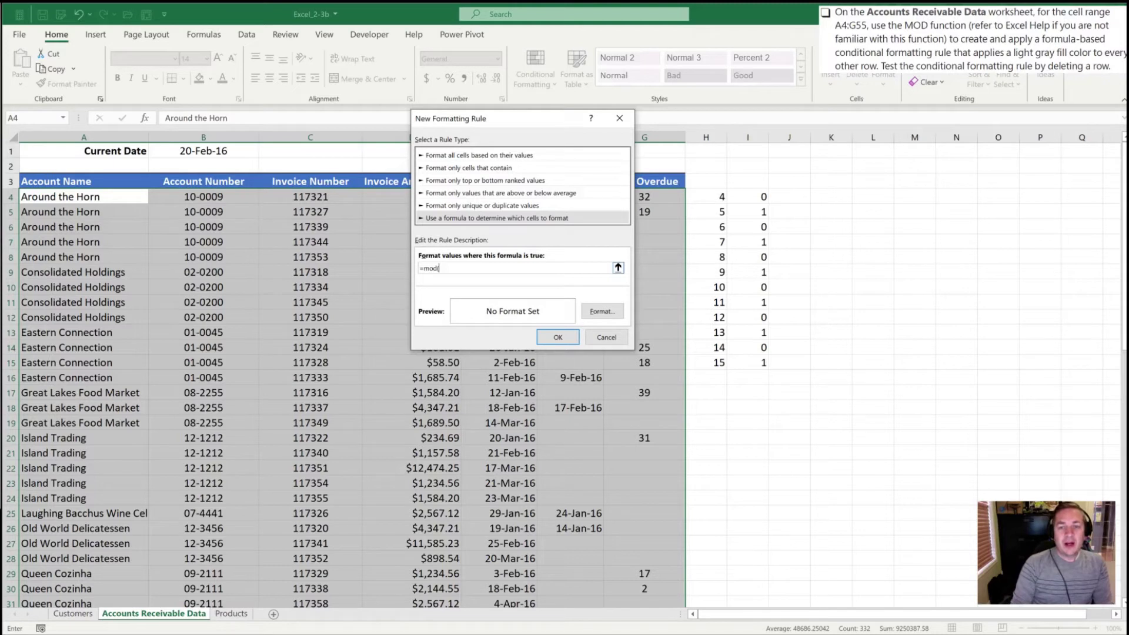
pyautogui.write('row(),2')
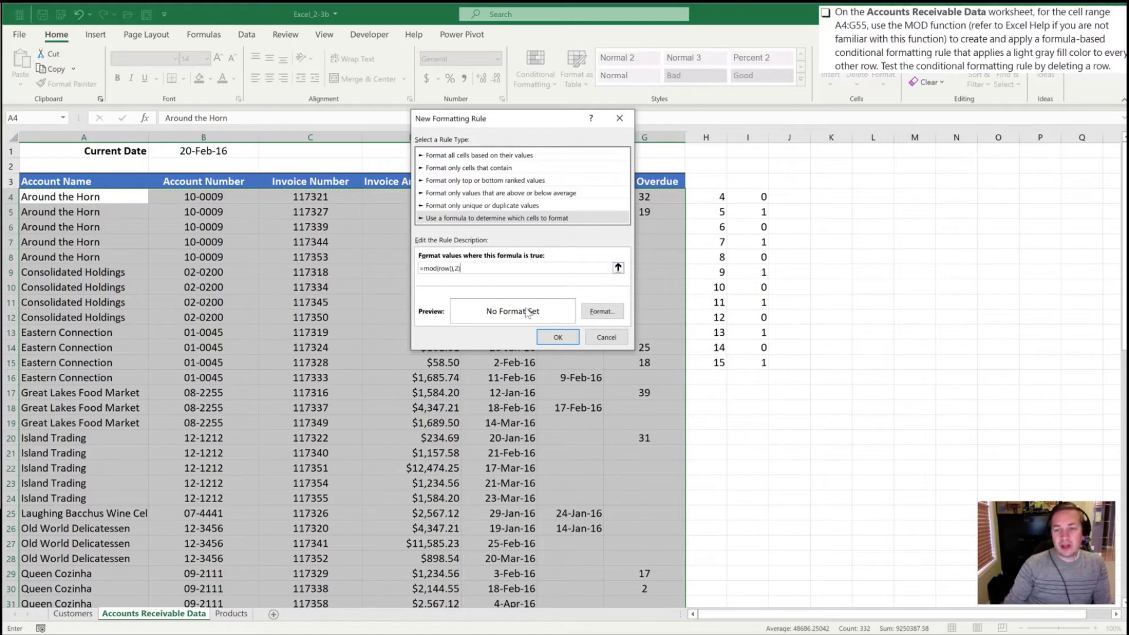
# Give the MOD rule a light grey fill and apply it to the invoice table.
pyautogui.click(602, 312)
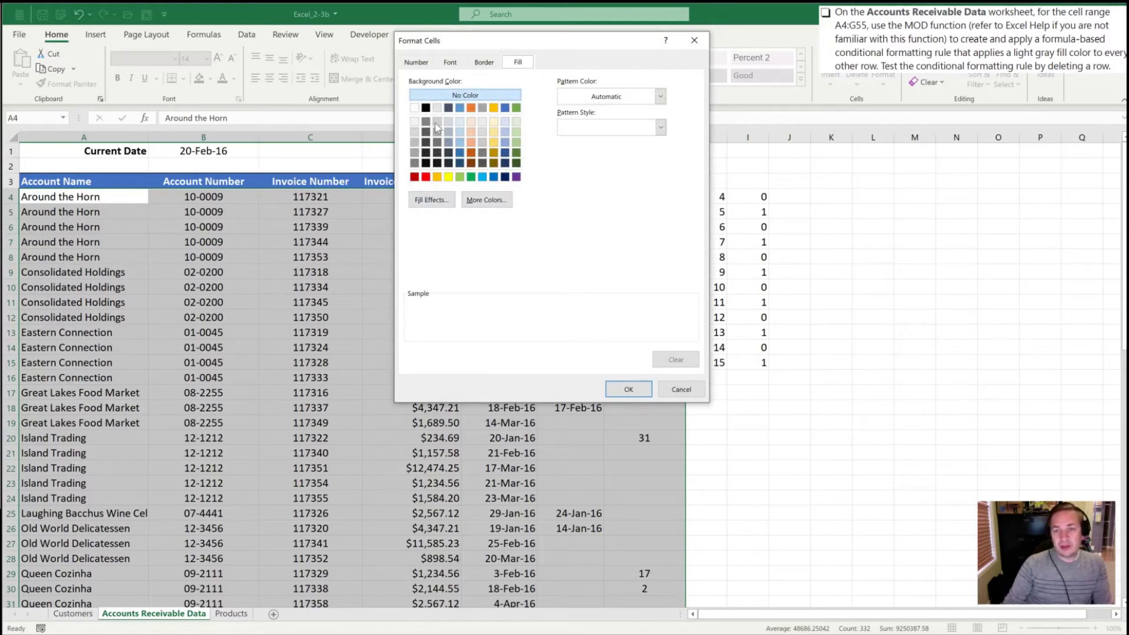
pyautogui.click(437, 124)
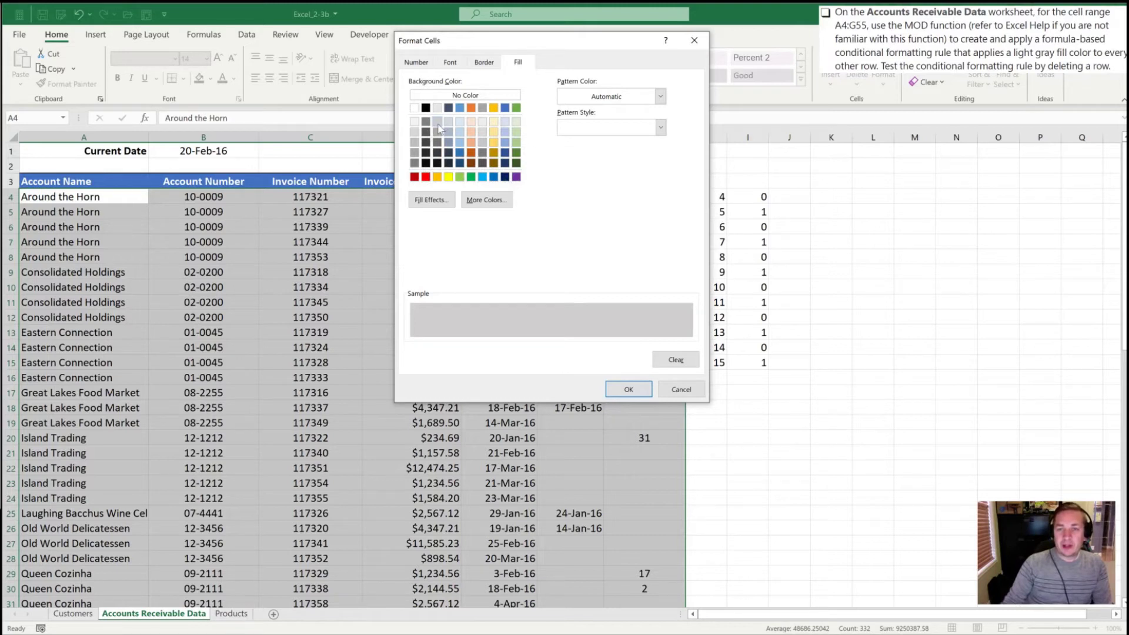
pyautogui.click(415, 141)
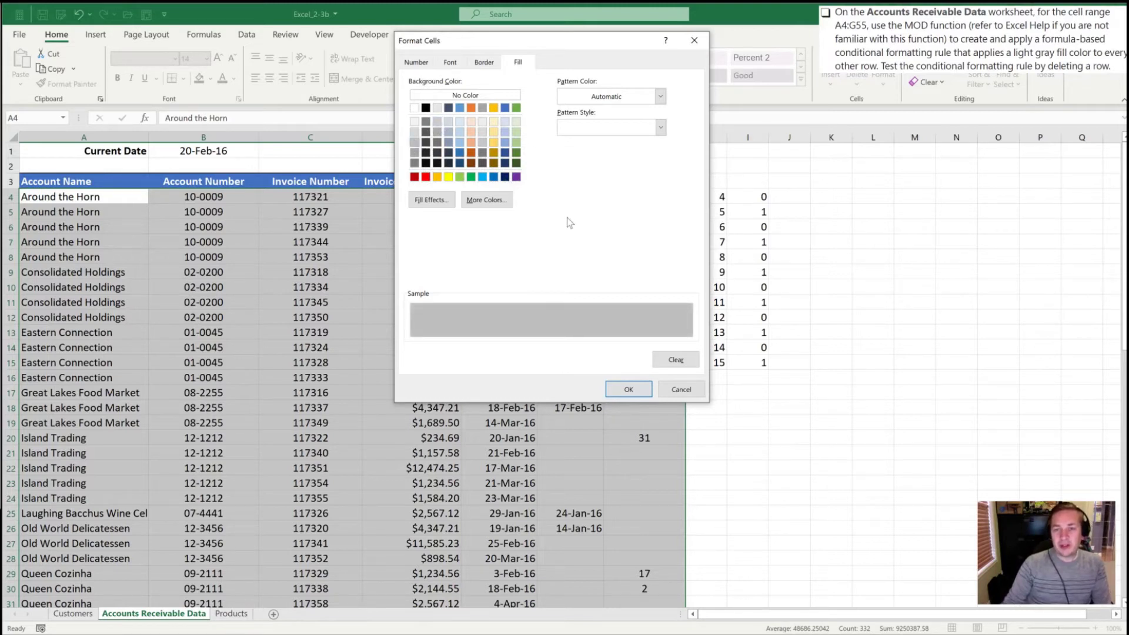
pyautogui.click(414, 132)
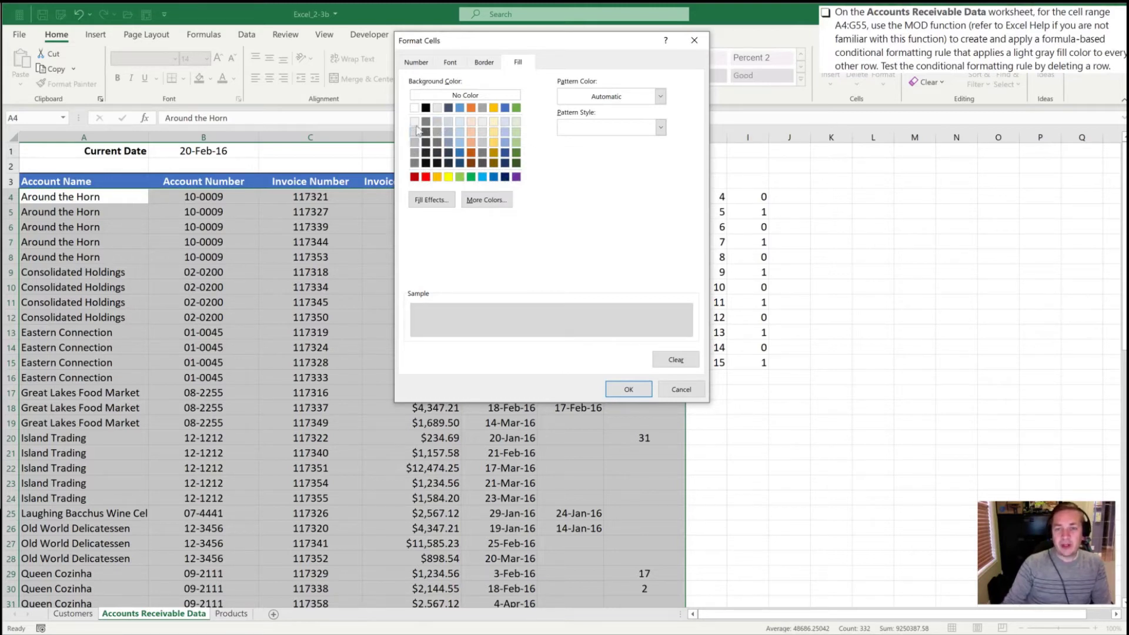
pyautogui.click(628, 388)
pyautogui.click(604, 381)
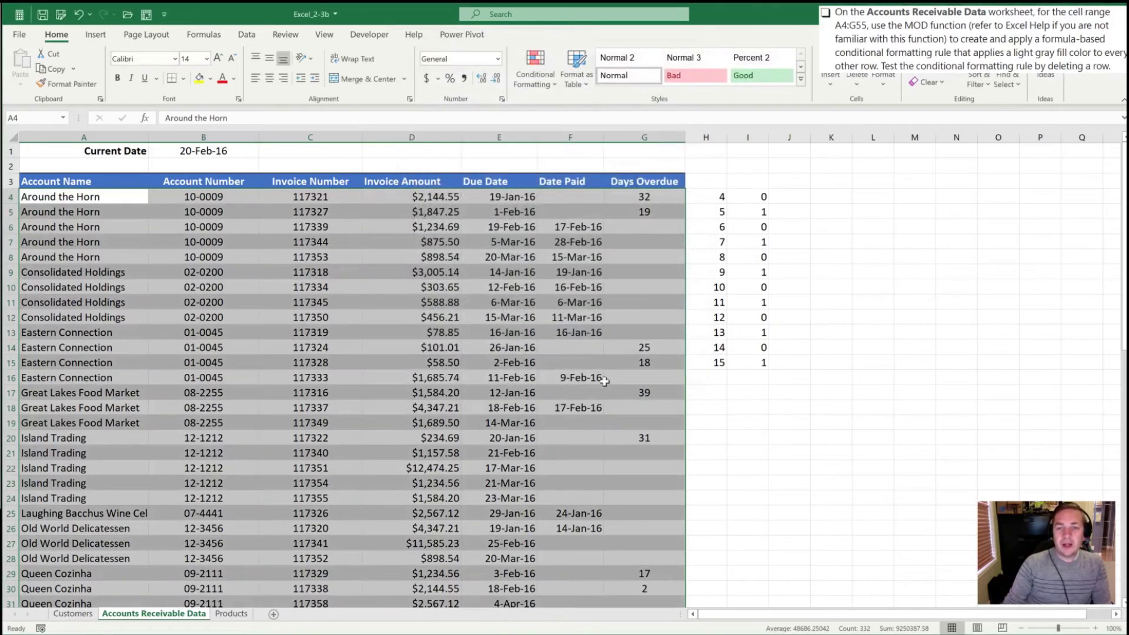
# Deselect the range, then select row 8 holding the Around the Horn invoice 117353.
pyautogui.click(262, 273)
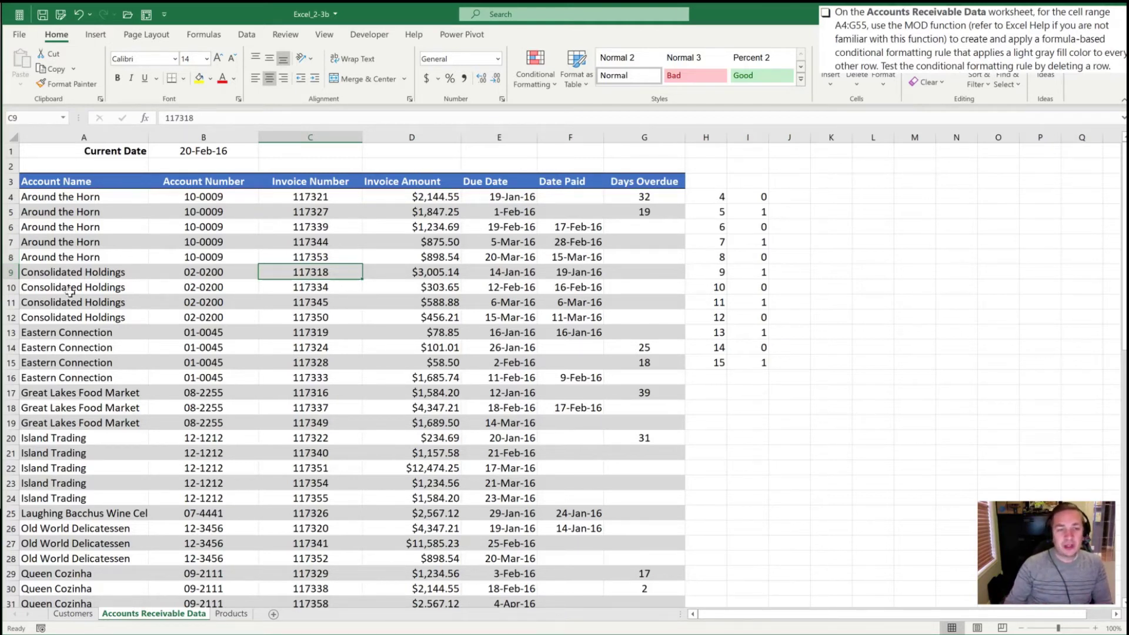
pyautogui.click(12, 257)
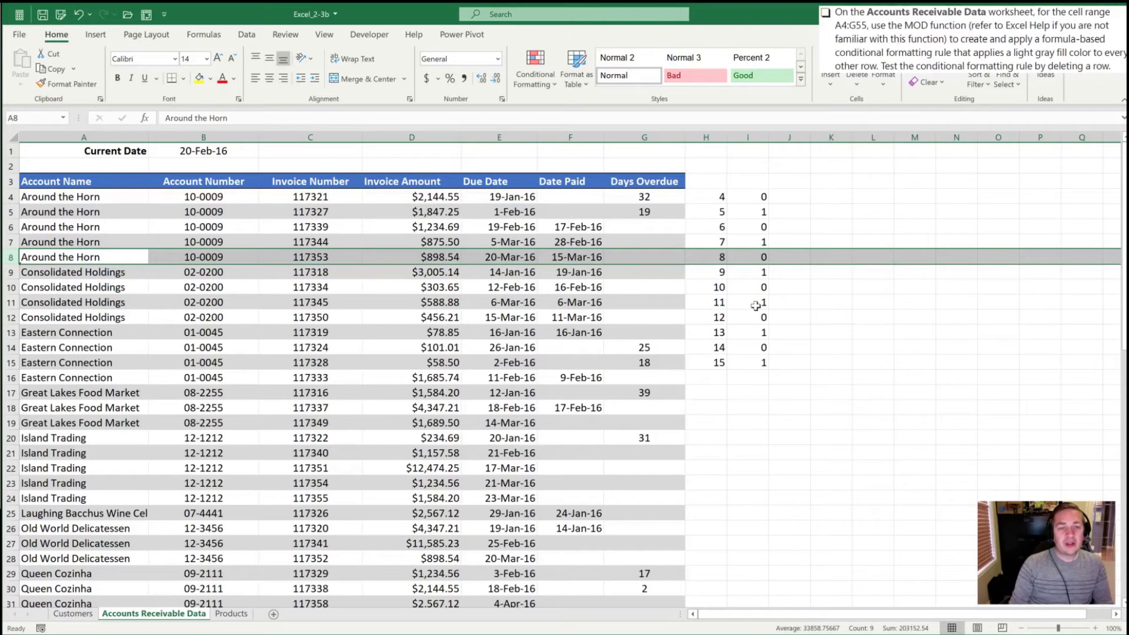
# Delete row 8 with Ctrl+minus and check that the grey banding still alternates.
pyautogui.hotkey('ctrl', '-')
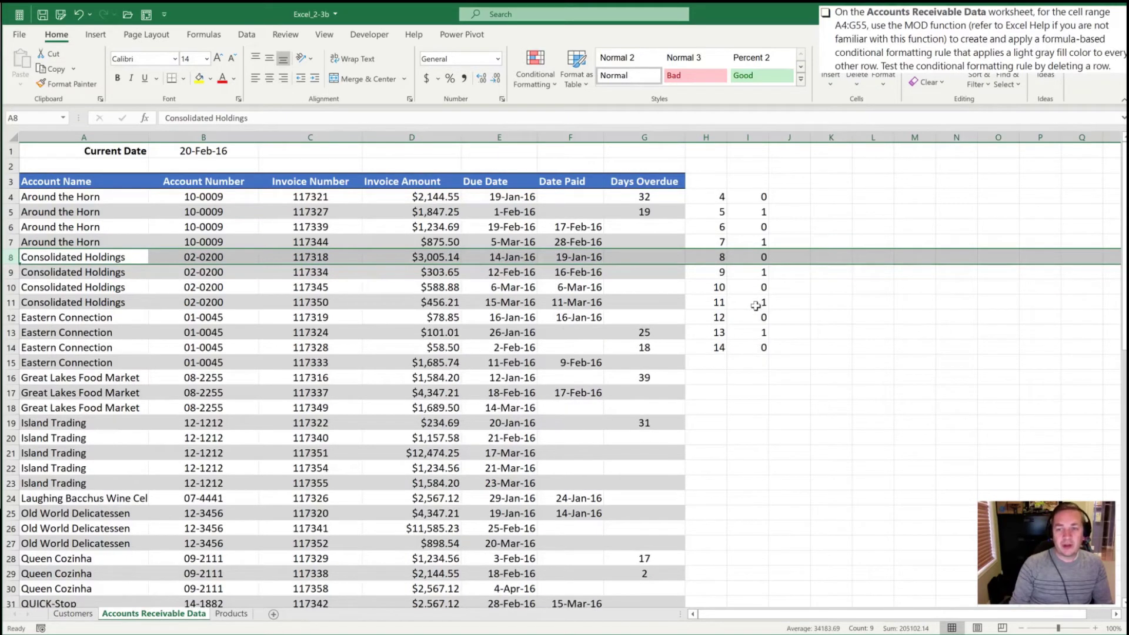
pyautogui.click(503, 287)
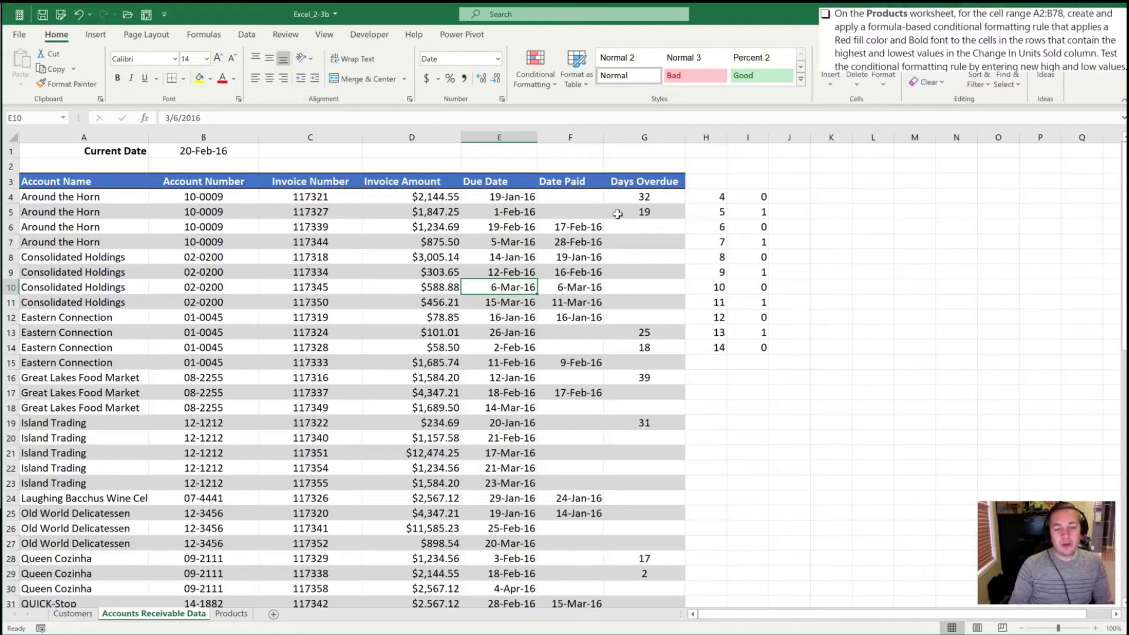
# Switch to the Products sheet and select the product names from A2 down to row 78.
pyautogui.hotkey('ctrl', 'pagedown')
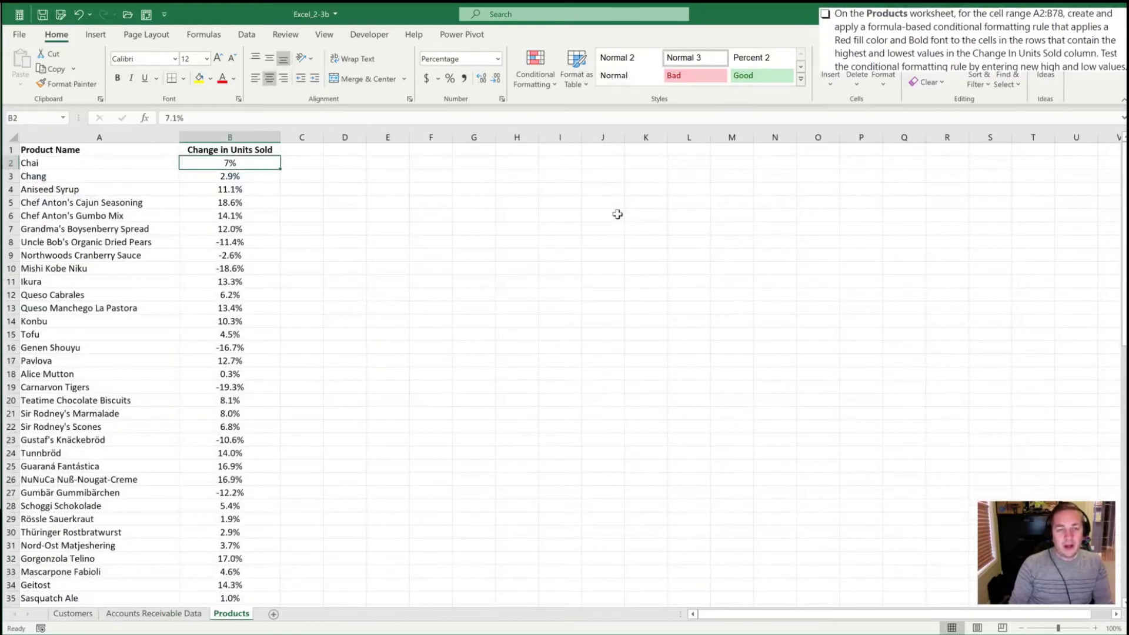
pyautogui.press('Left')
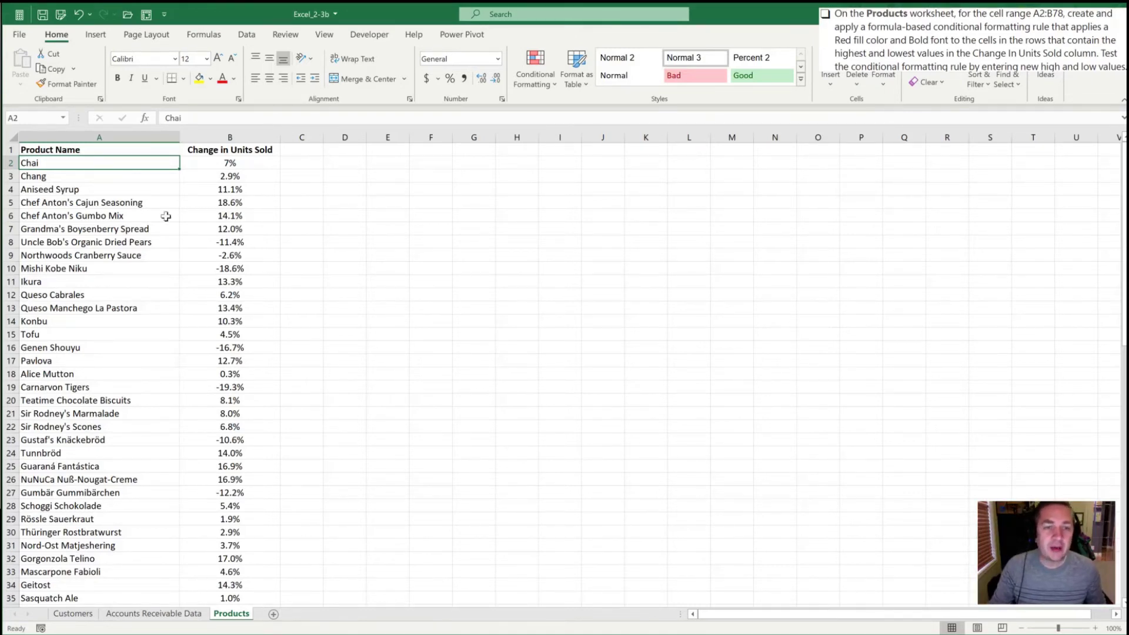
pyautogui.hotkey('ctrl', 'shift', 'Down')
# Extend the selection to A2:B78 and set up a Top 1 ranked-values rule.
pyautogui.hotkey('ctrl', 'shift', 'Right')
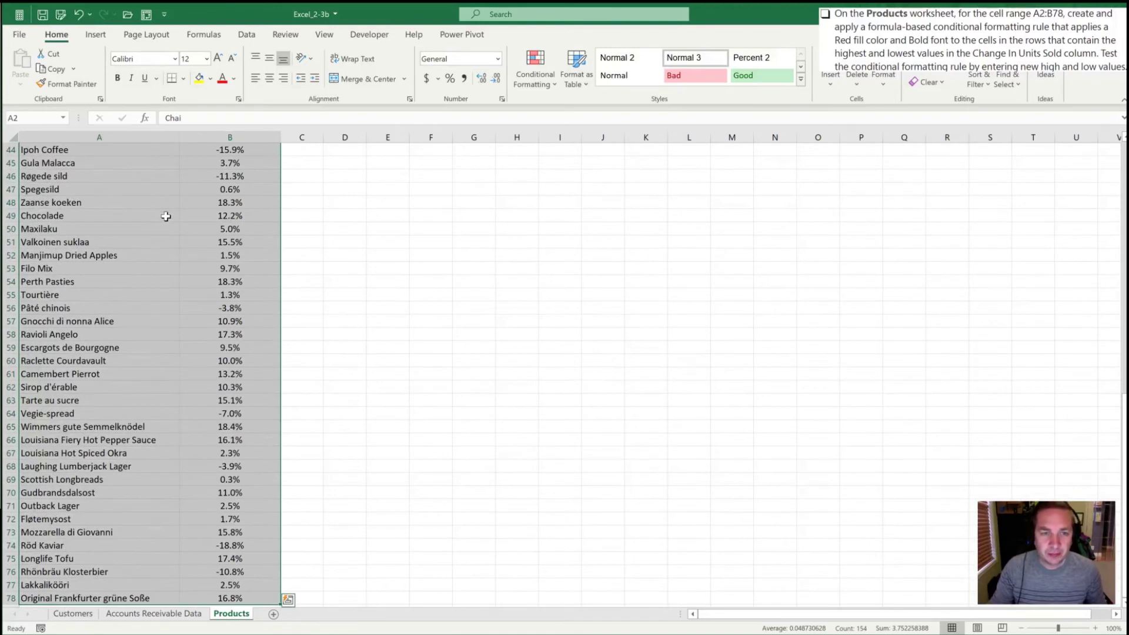
pyautogui.scroll(14, 166, 217)
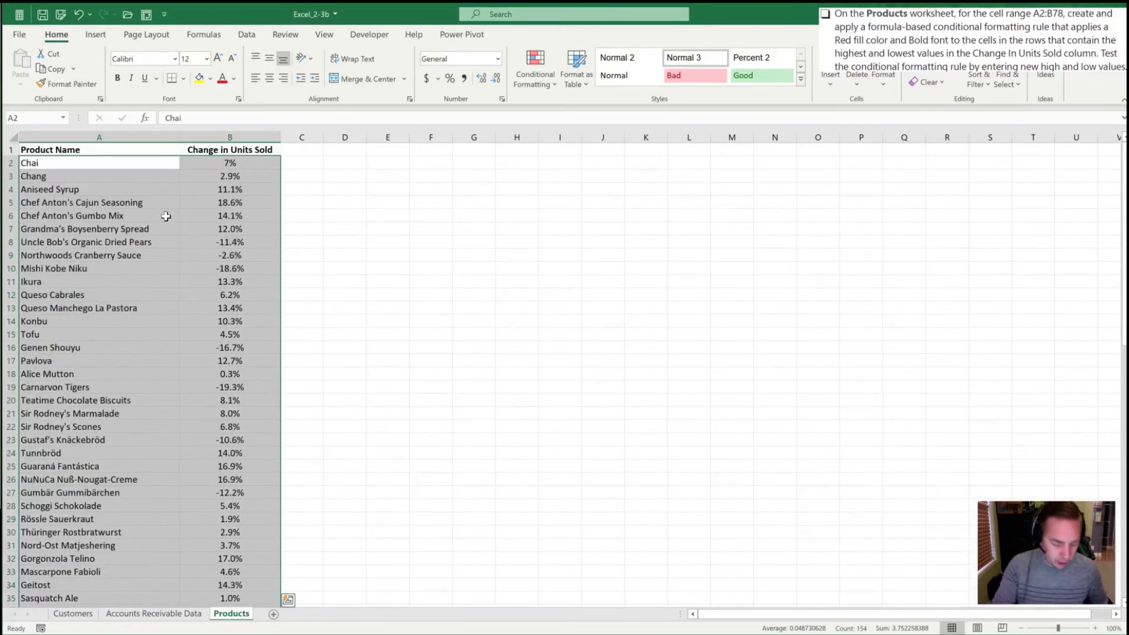
pyautogui.press('alt')
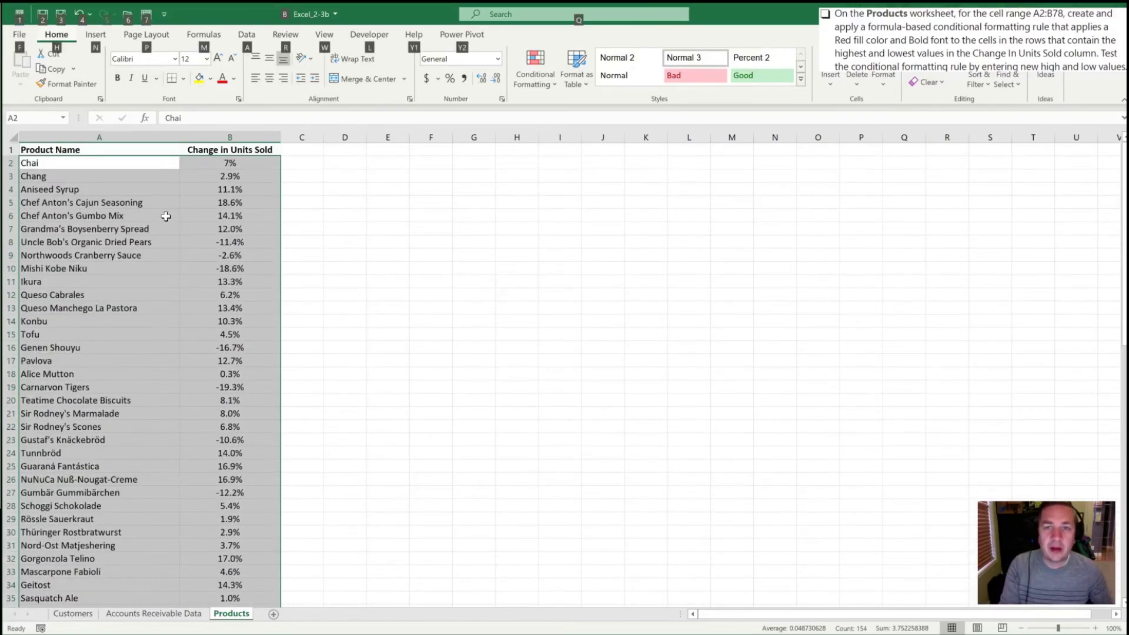
pyautogui.press('h')
pyautogui.press('l')
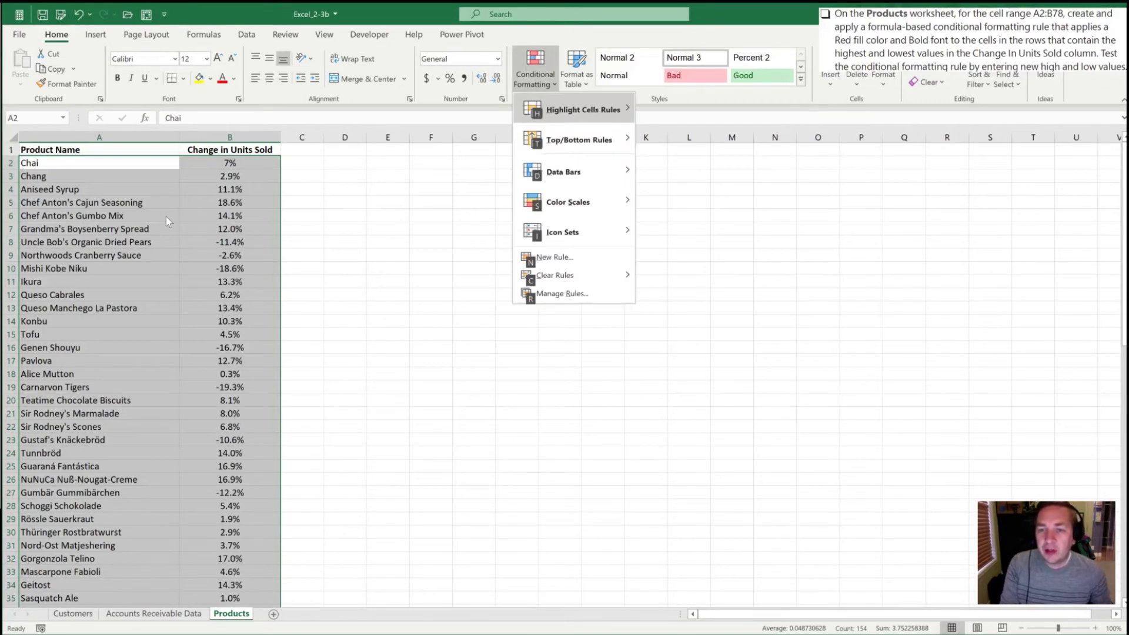
pyautogui.press('n')
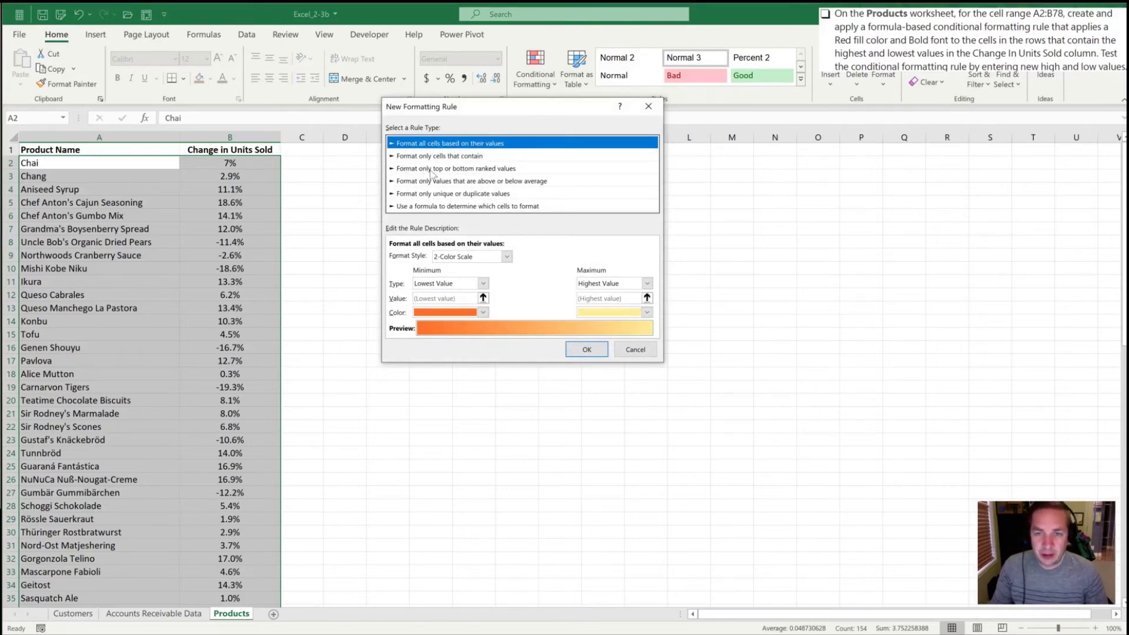
pyautogui.click(432, 170)
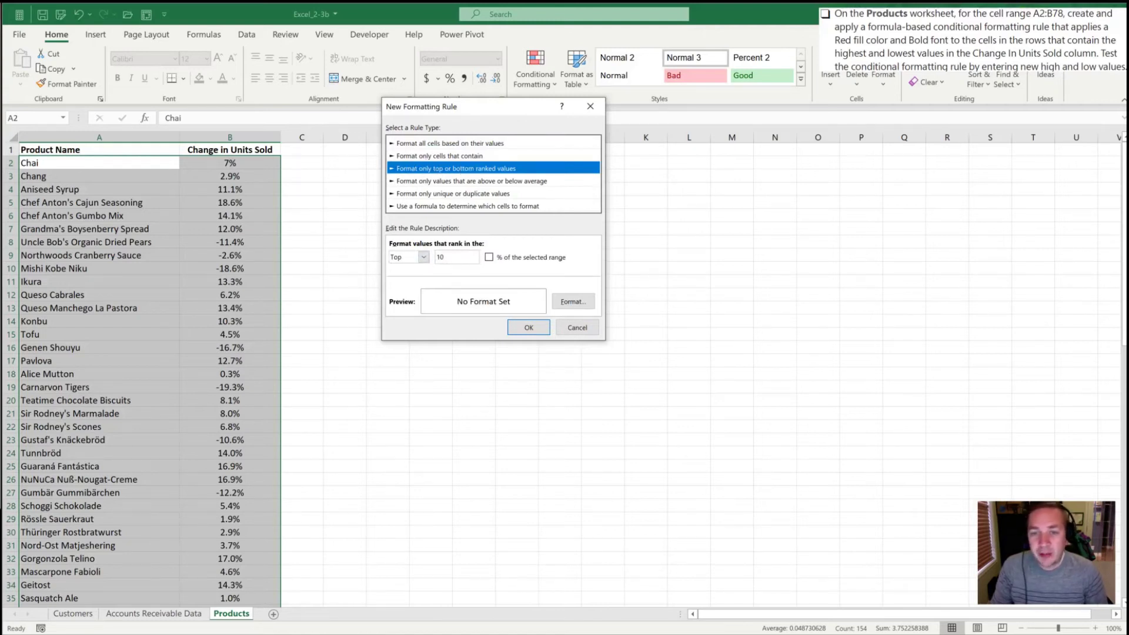
pyautogui.doubleClick(440, 257)
pyautogui.write('1')
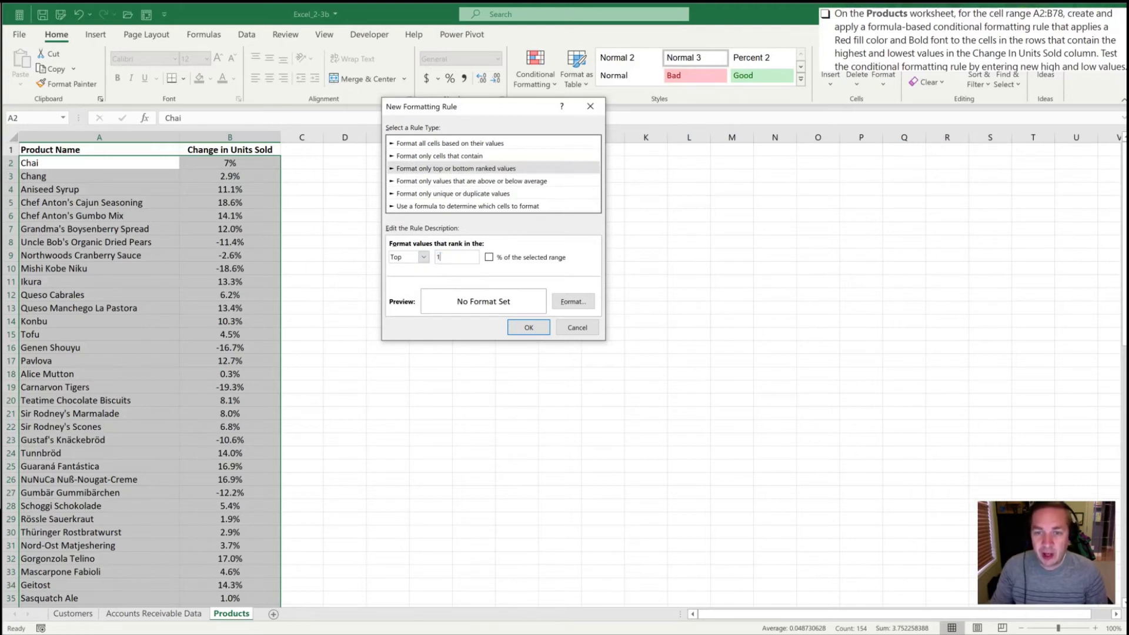
# Give the Top 1 rule a green fill and apply it to the range.
pyautogui.click(558, 303)
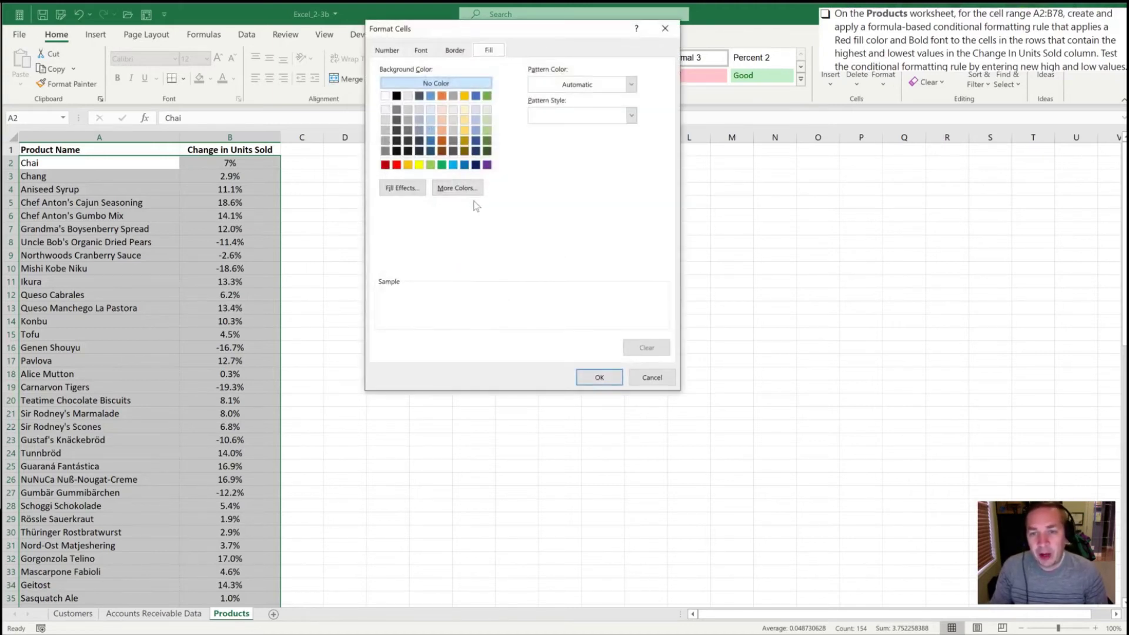
pyautogui.click(442, 165)
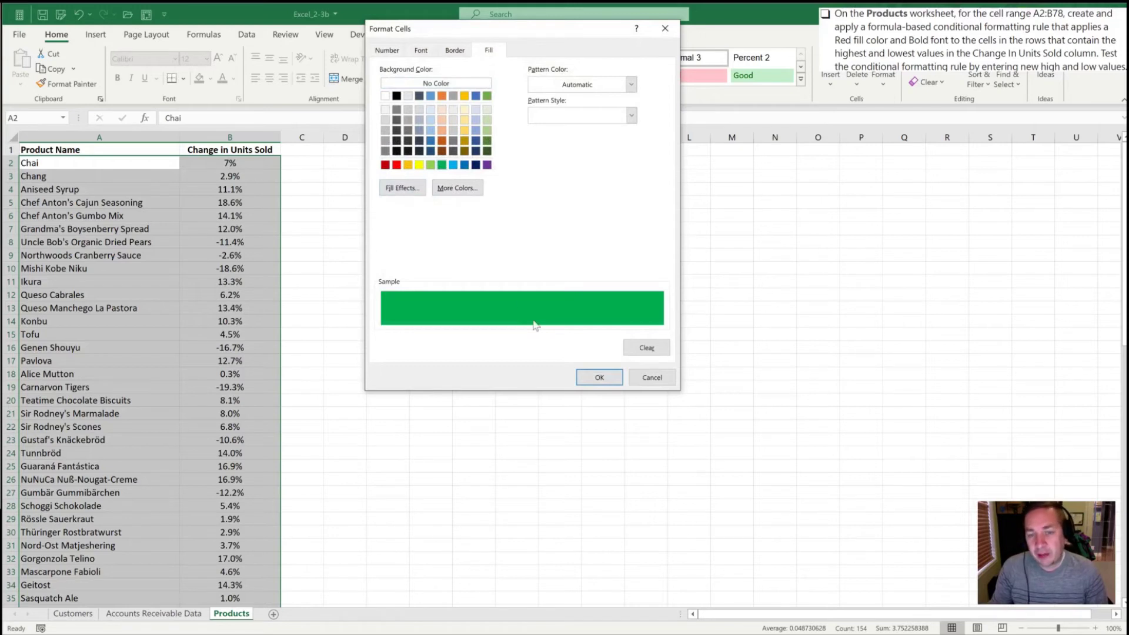
pyautogui.click(593, 376)
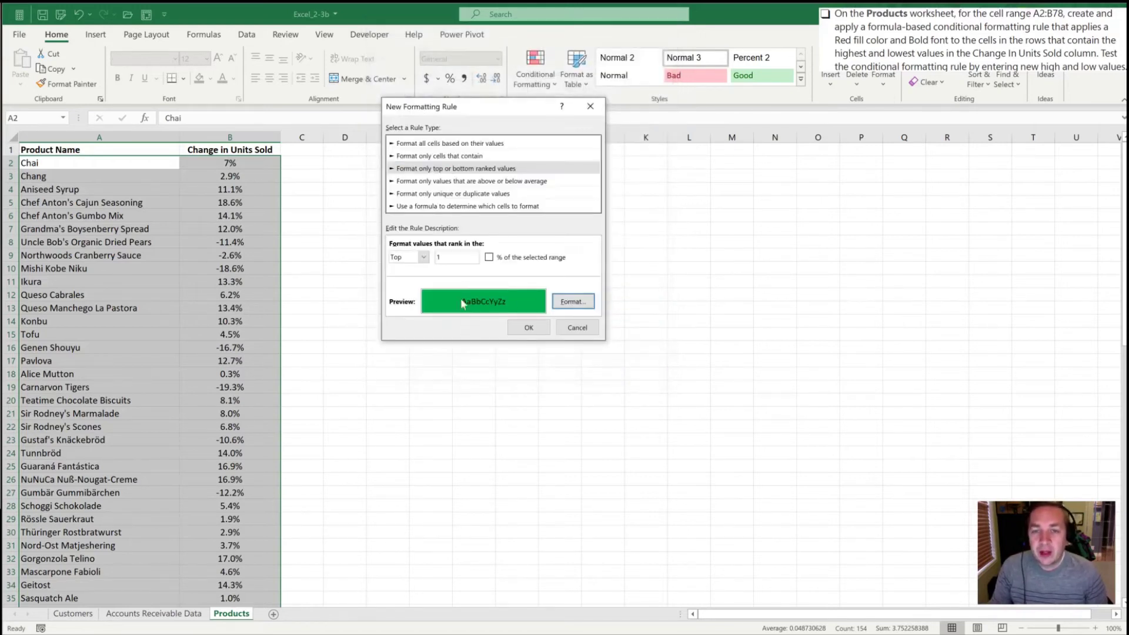
pyautogui.click(528, 328)
pyautogui.click(293, 281)
pyautogui.click(189, 296)
pyautogui.scroll(-9, 190, 296)
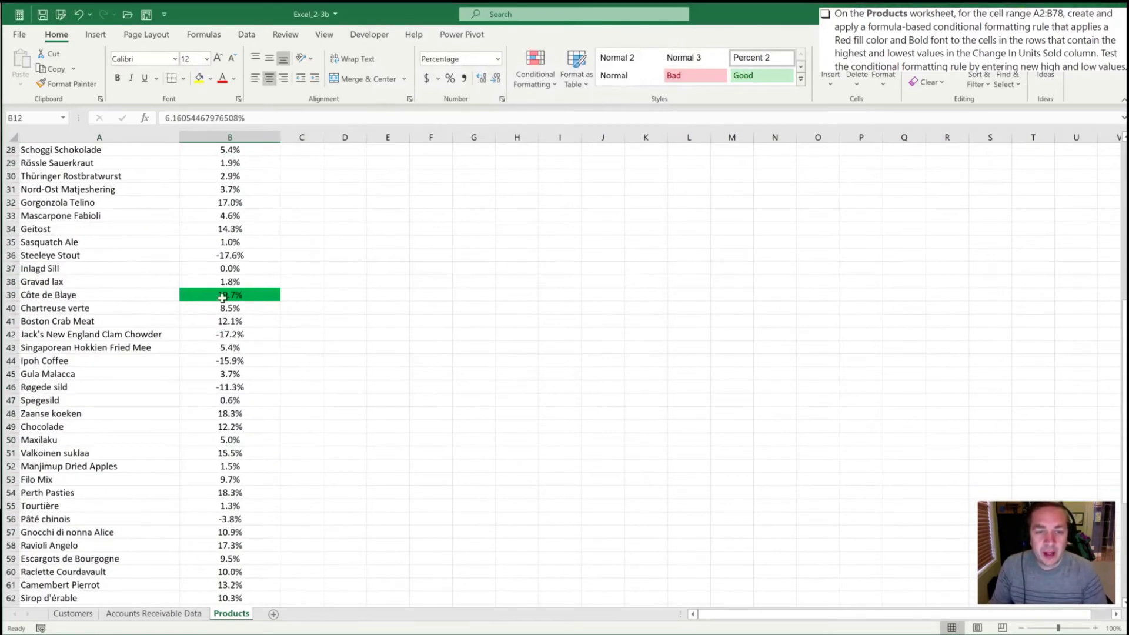
pyautogui.scroll(9, 147, 306)
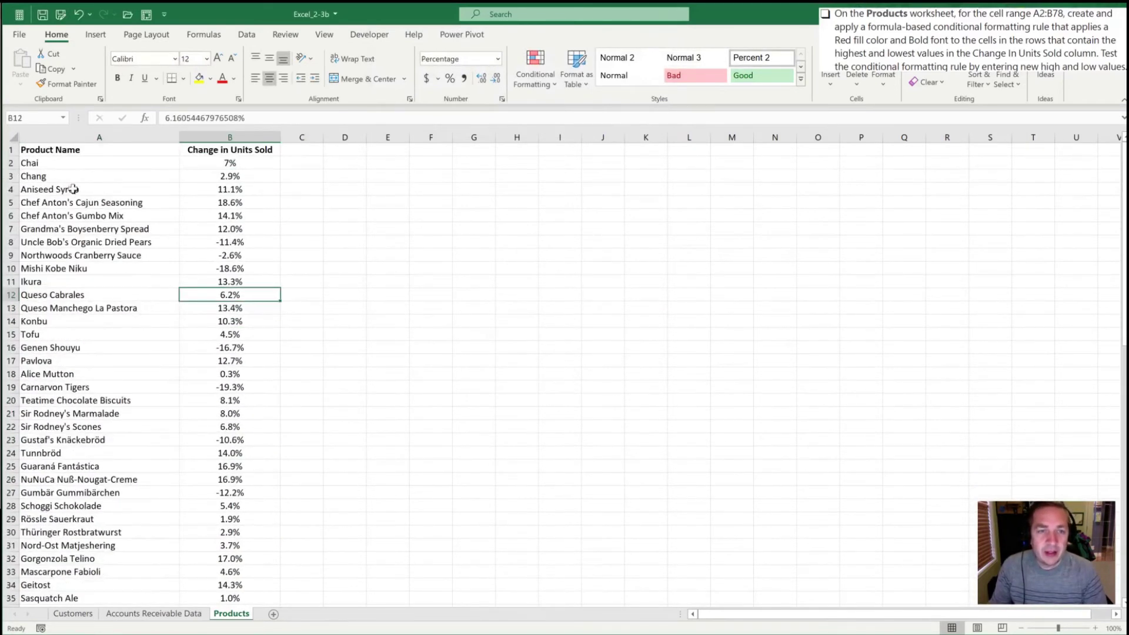
pyautogui.click(67, 167)
pyautogui.hotkey('ctrl', 'shift', 'Down')
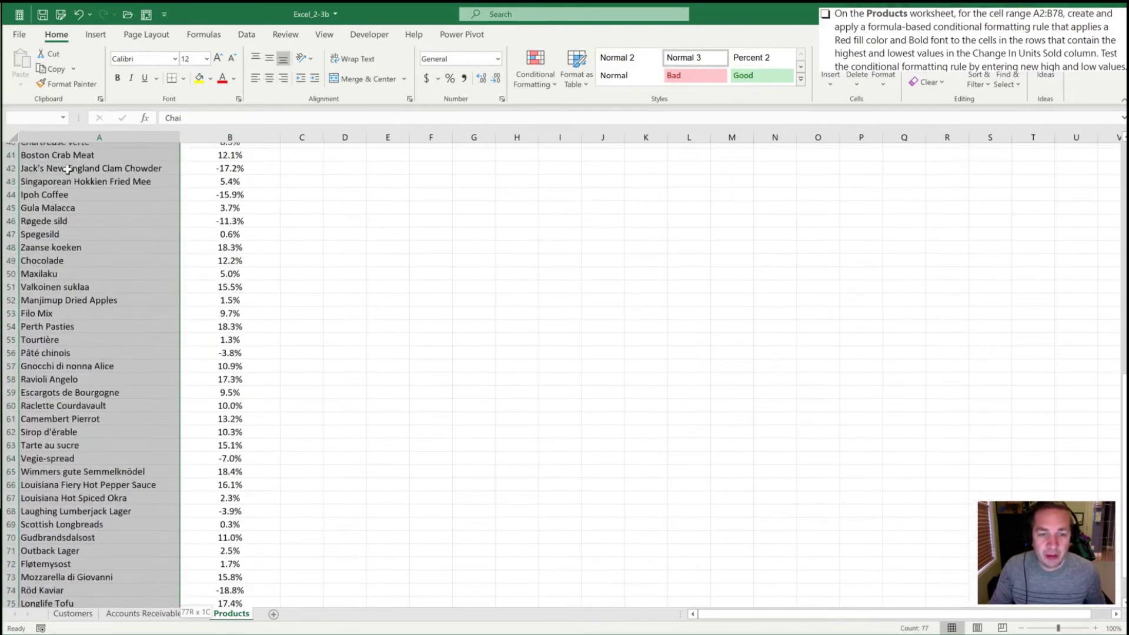
pyautogui.hotkey('shift', 'Right')
pyautogui.press('alt')
pyautogui.press('h')
pyautogui.press('l')
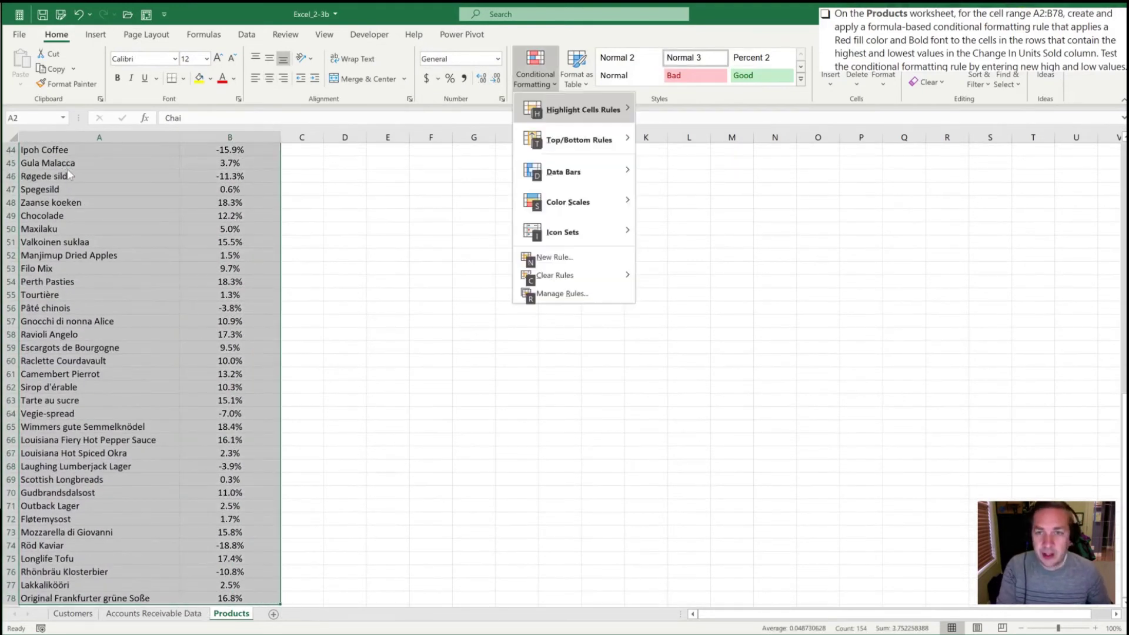
pyautogui.press('r')
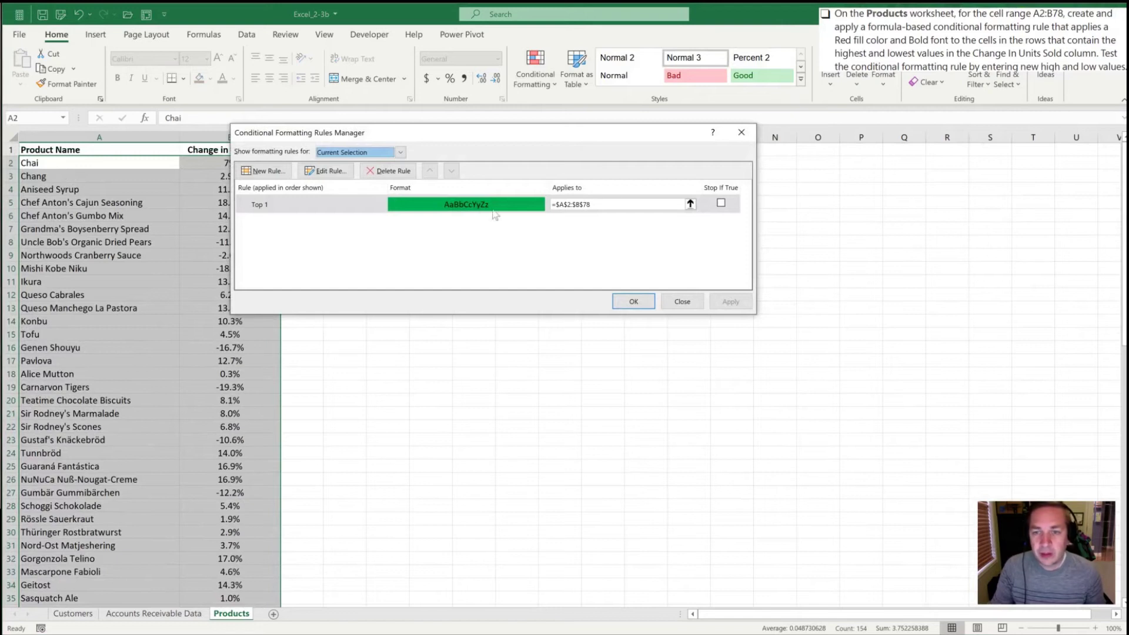
pyautogui.click(682, 301)
# Add a Bottom 1 ranked-values rule with red fill, marking Carnarvon Tigers' -19.3%.
pyautogui.click(535, 68)
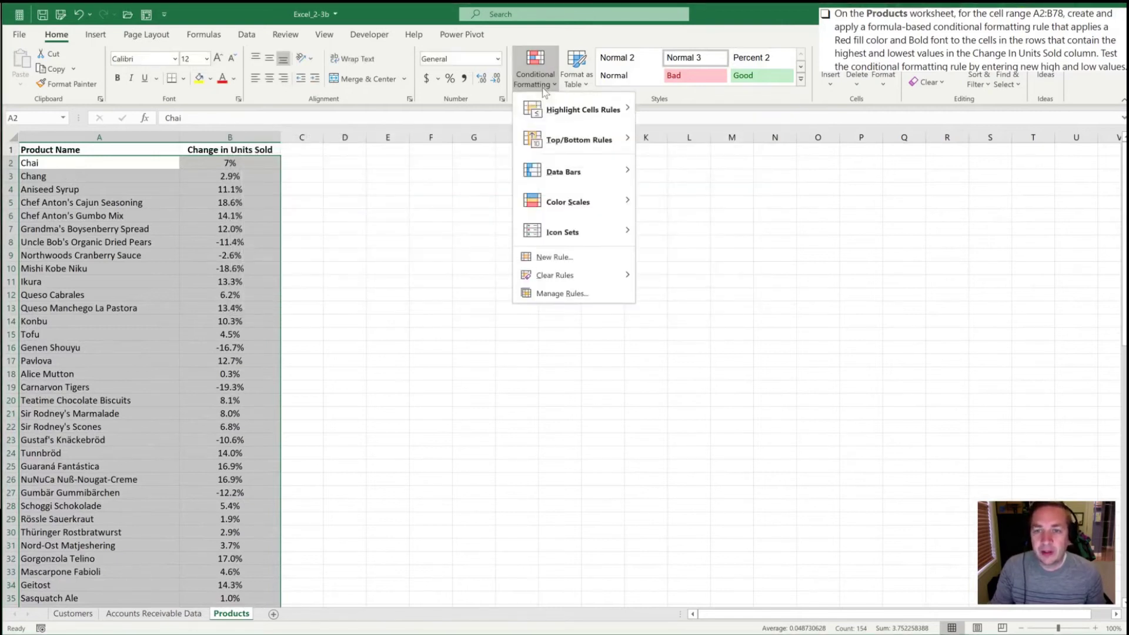
pyautogui.click(559, 259)
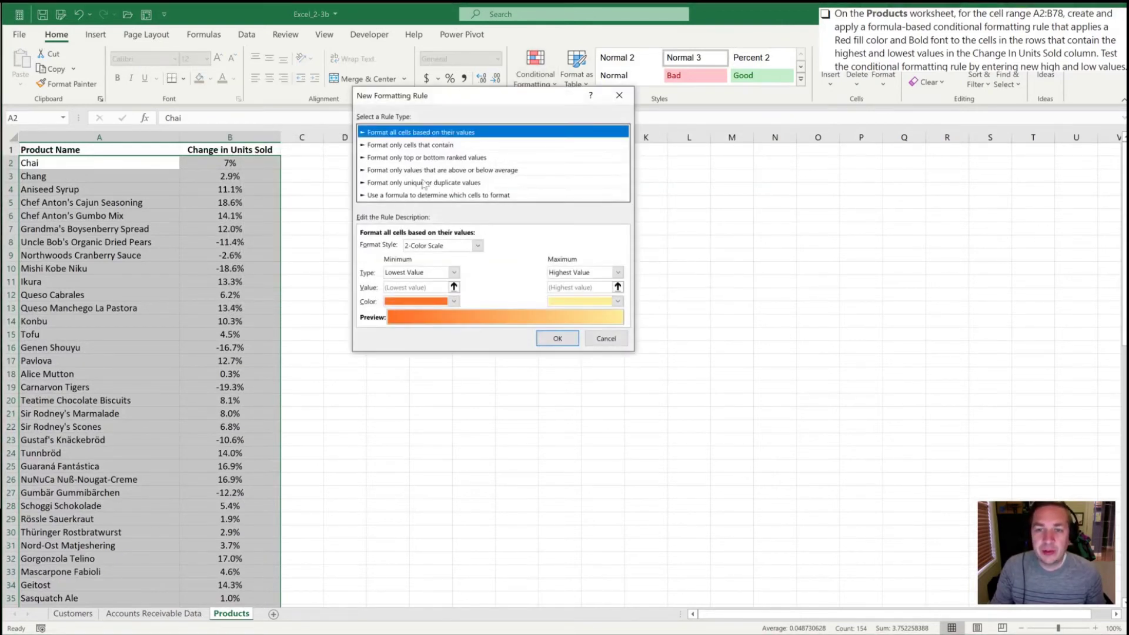
pyautogui.click(385, 158)
pyautogui.click(395, 247)
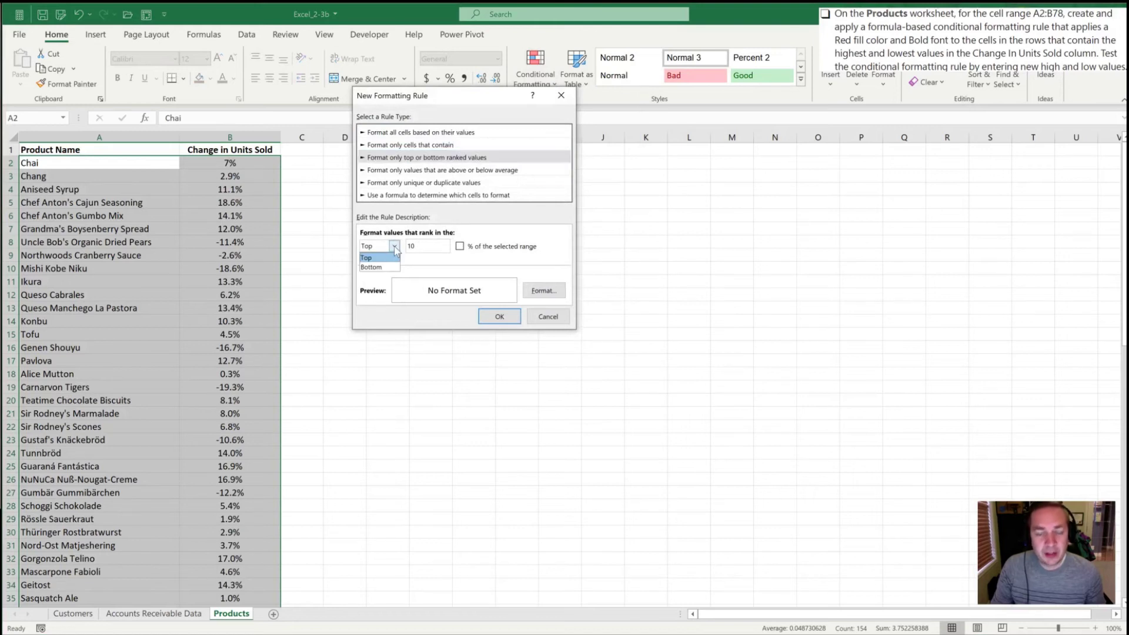
pyautogui.click(371, 267)
pyautogui.doubleClick(409, 250)
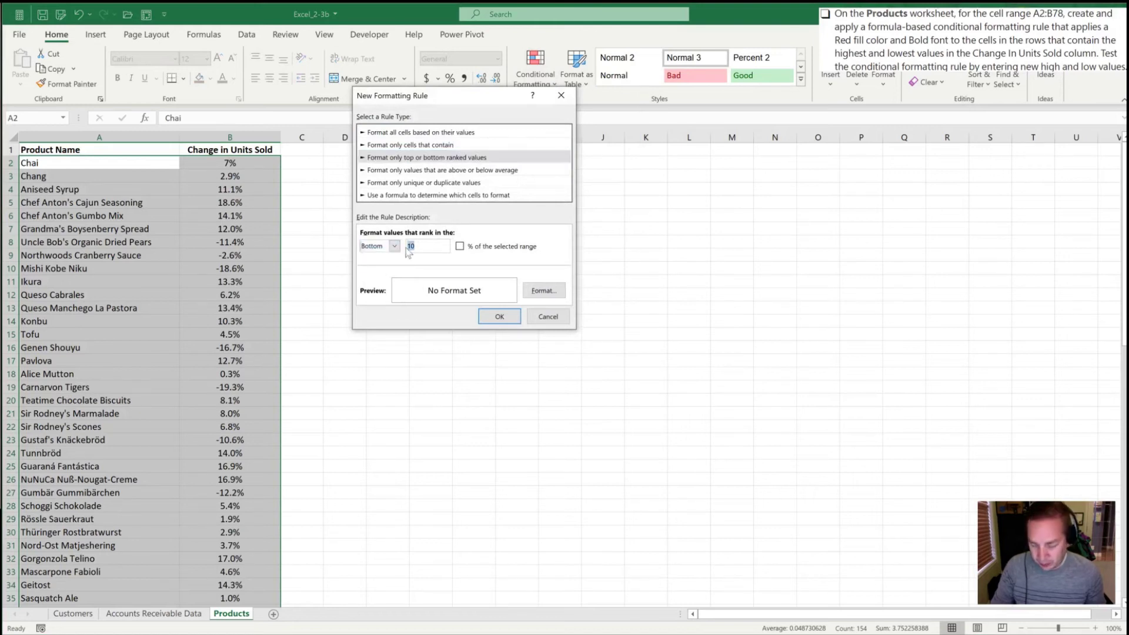
pyautogui.write('1')
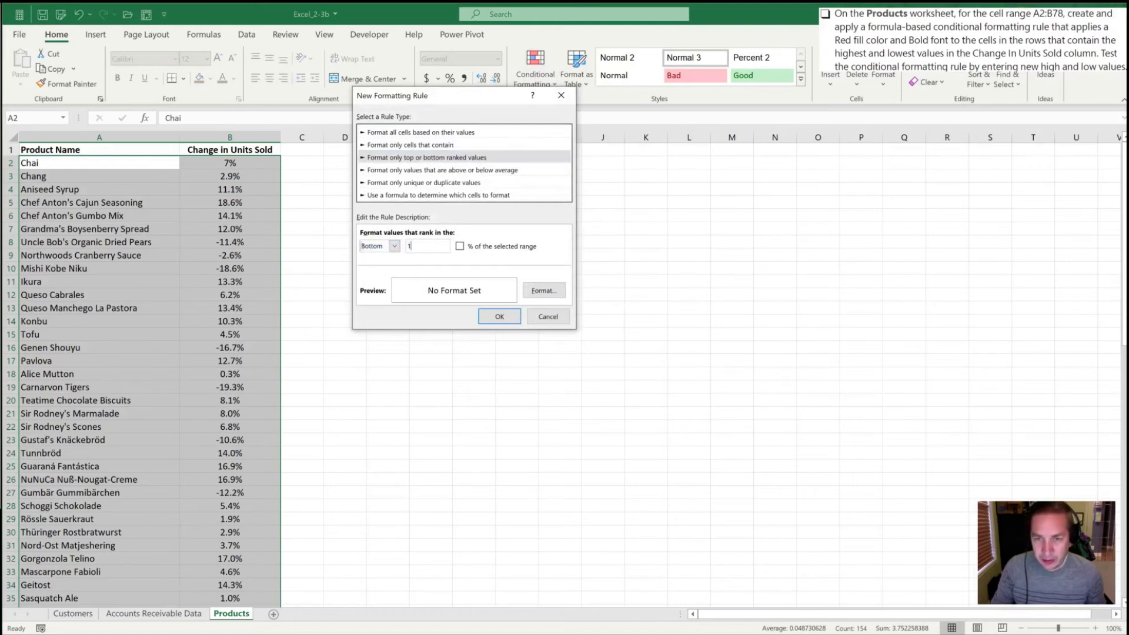
pyautogui.click(535, 296)
pyautogui.click(368, 154)
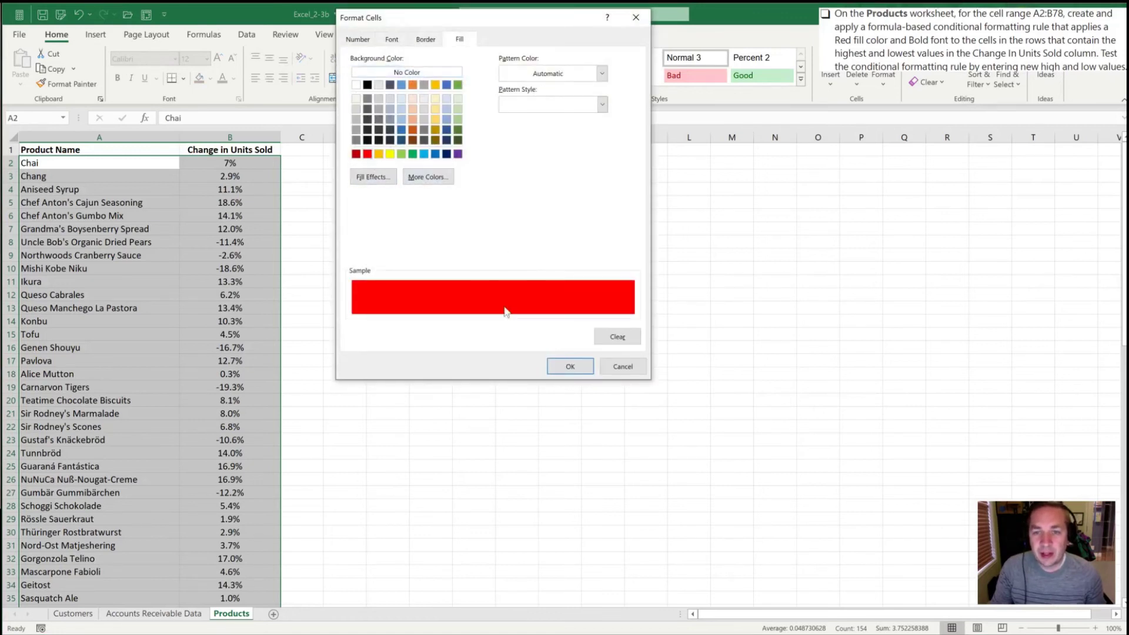
pyautogui.click(566, 367)
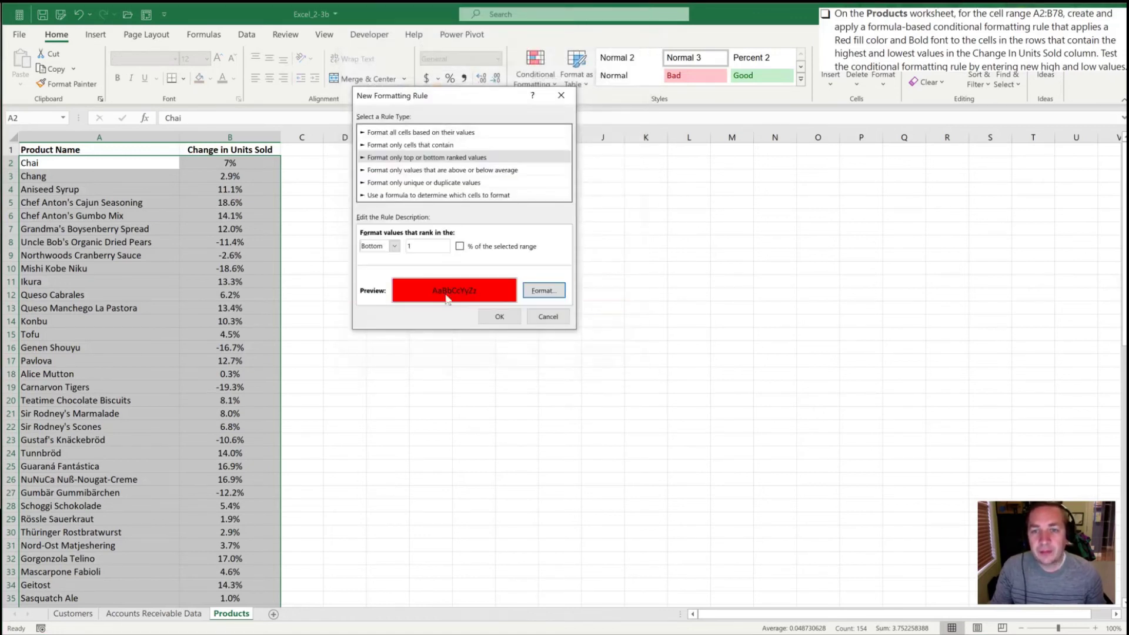
pyautogui.click(502, 318)
pyautogui.click(177, 255)
pyautogui.scroll(-2, 90, 256)
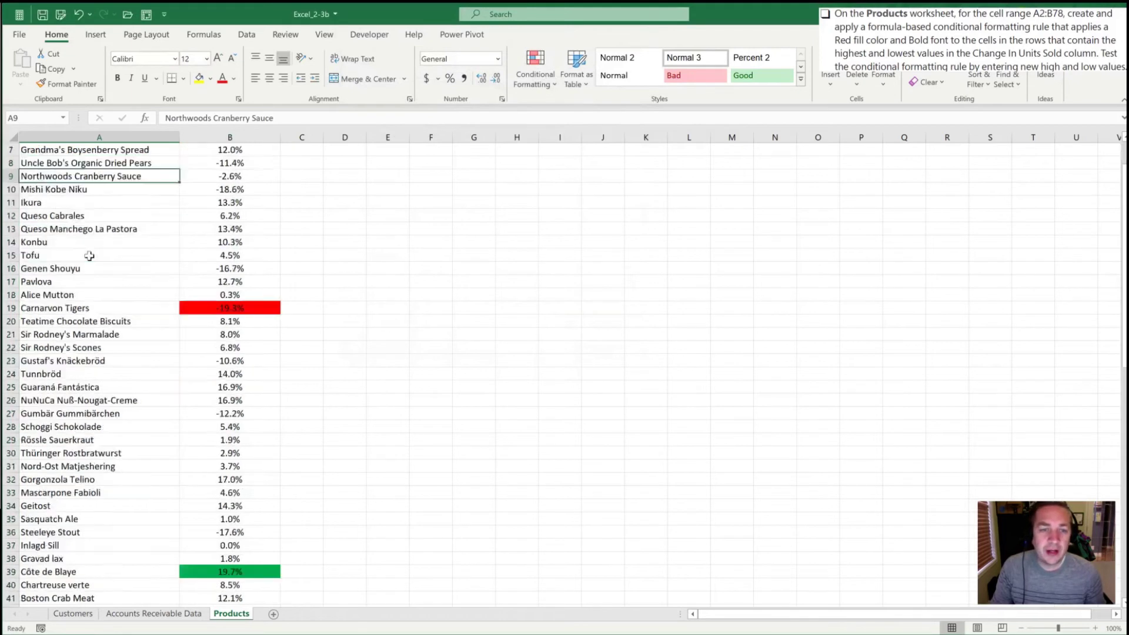
pyautogui.scroll(-3, 89, 256)
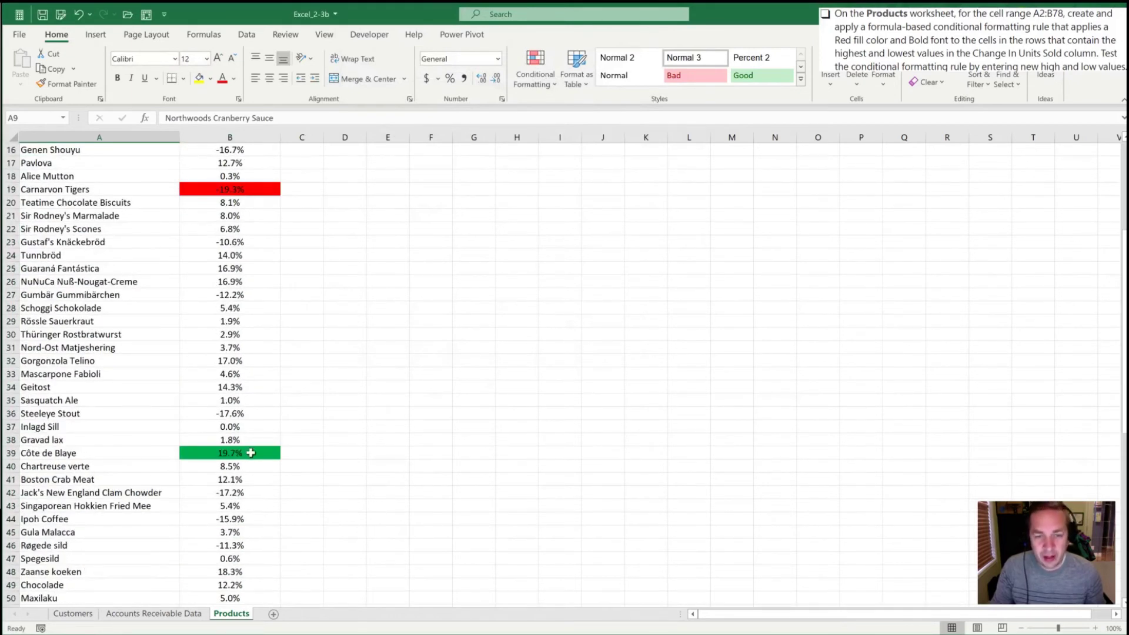
pyautogui.scroll(5, 141, 280)
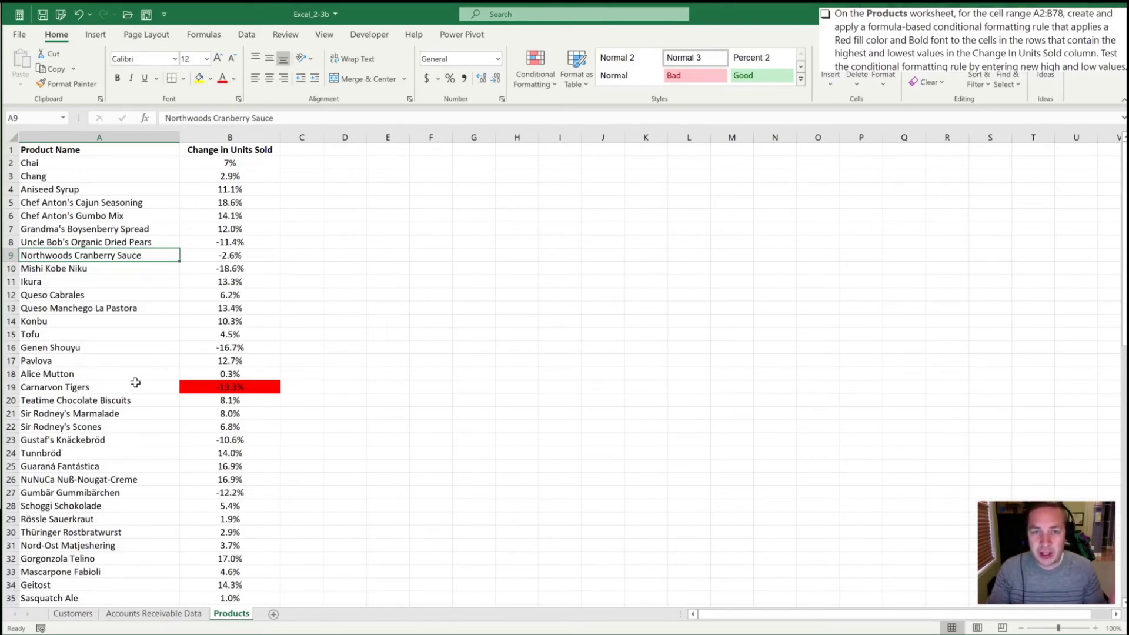
pyautogui.scroll(-4, 135, 383)
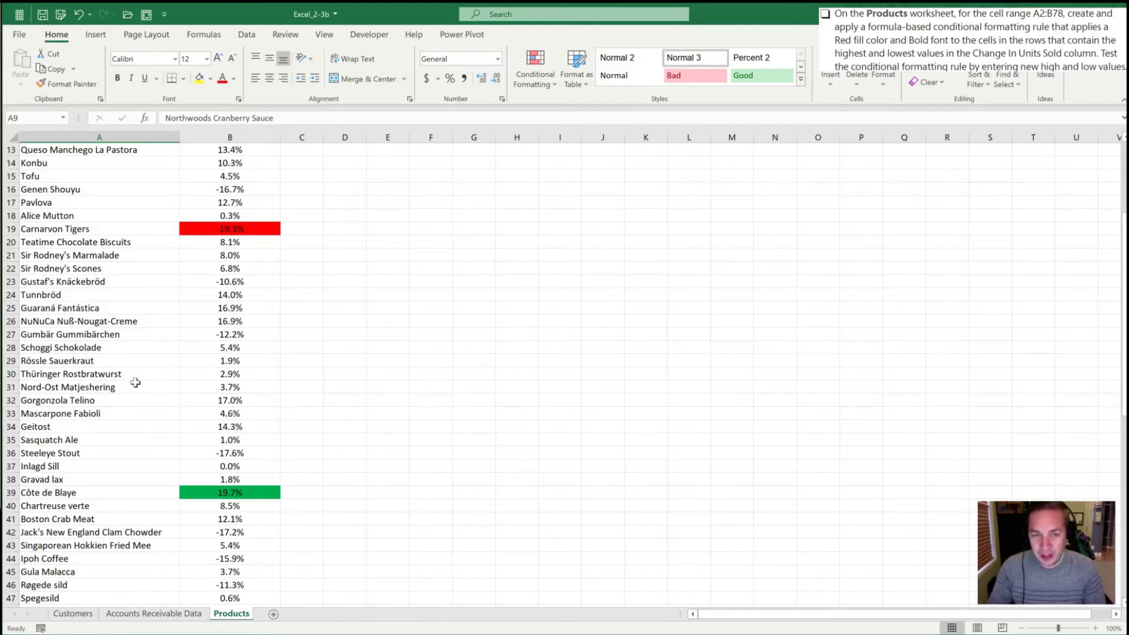
pyautogui.scroll(4, 136, 338)
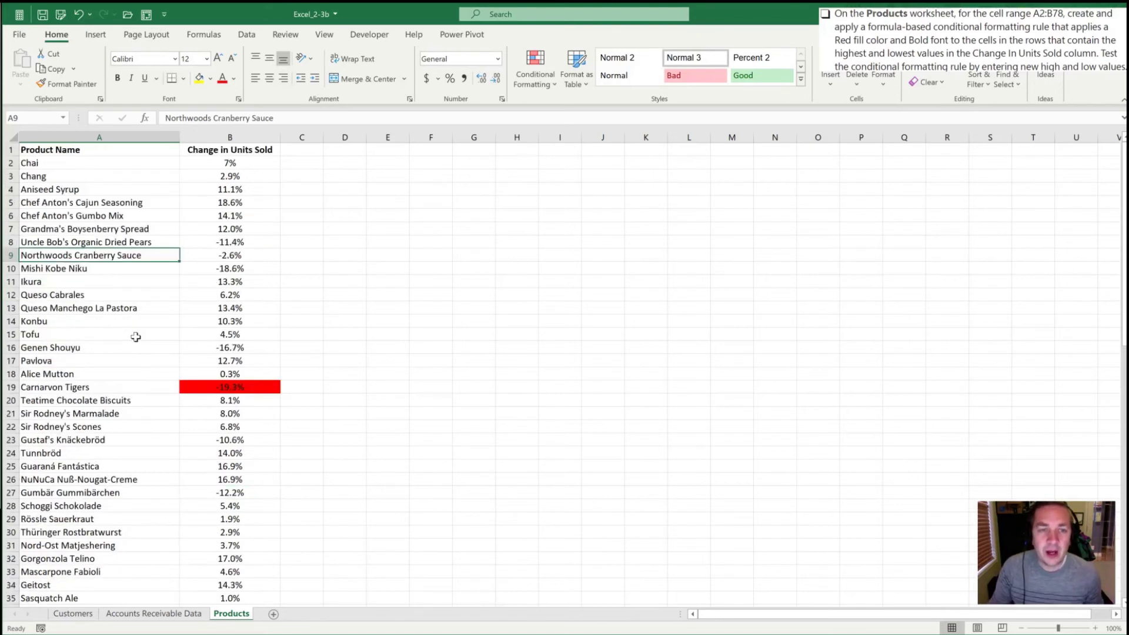
# Select A2:B78 and clear all conditional formatting rules from those cells.
pyautogui.click(82, 166)
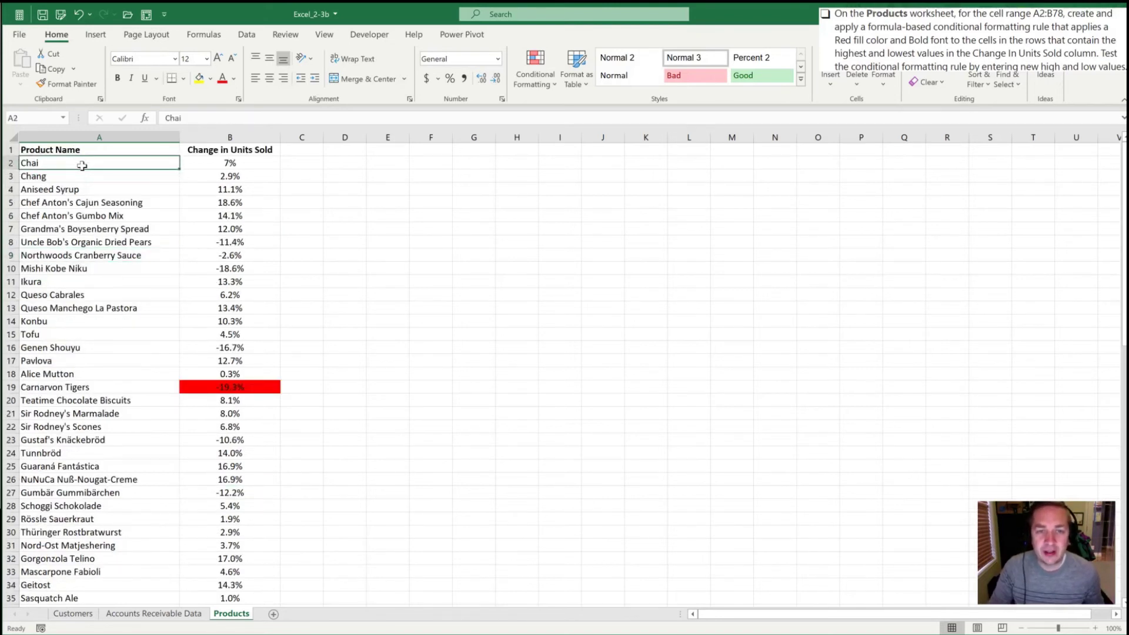
pyautogui.hotkey('shift', 'Right')
pyautogui.hotkey('ctrl', 'shift', 'Down')
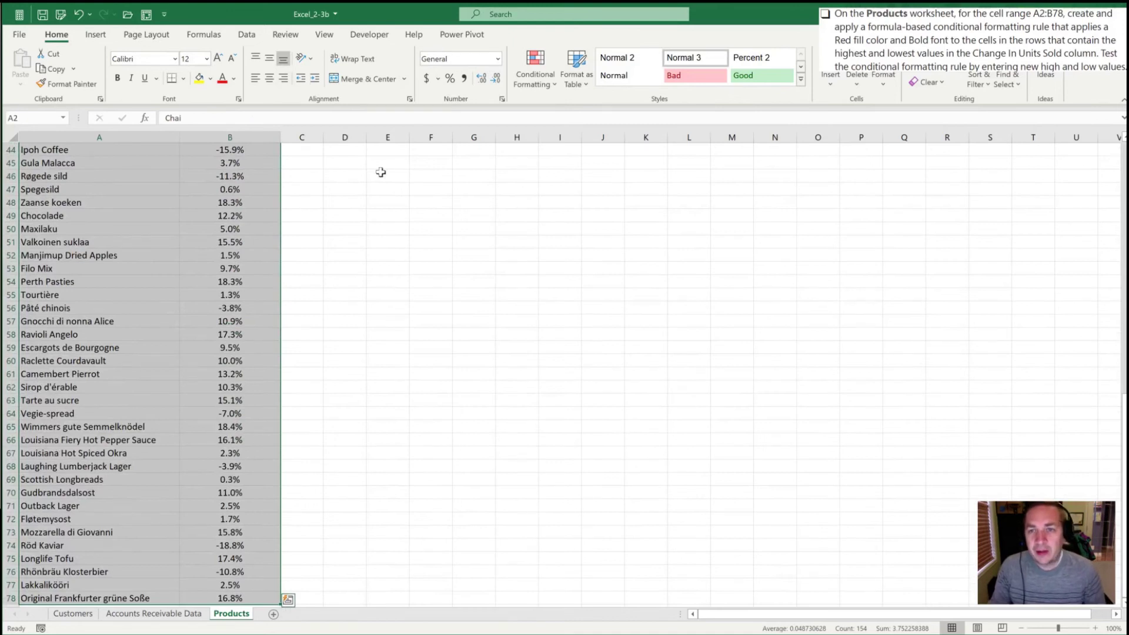
pyautogui.click(539, 82)
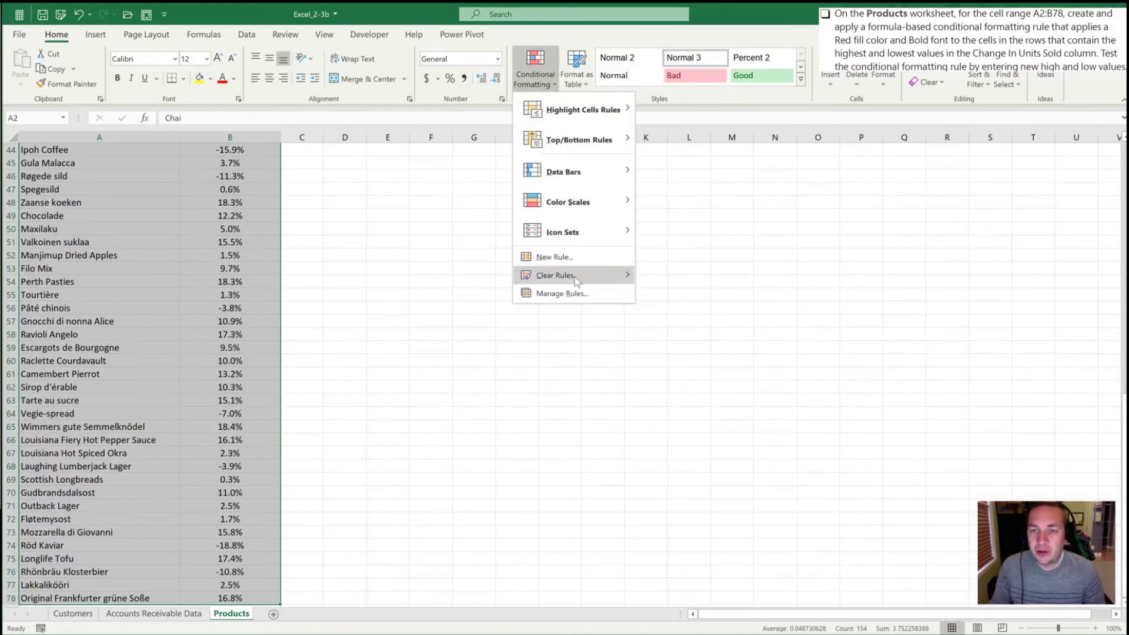
pyautogui.moveTo(576, 281)
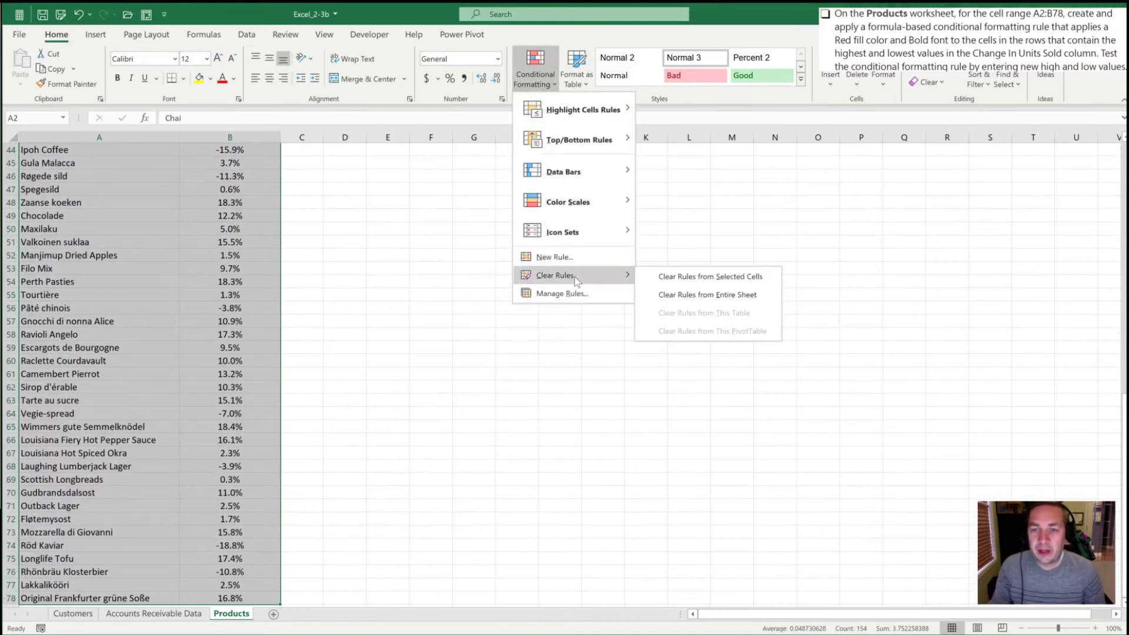
pyautogui.click(692, 284)
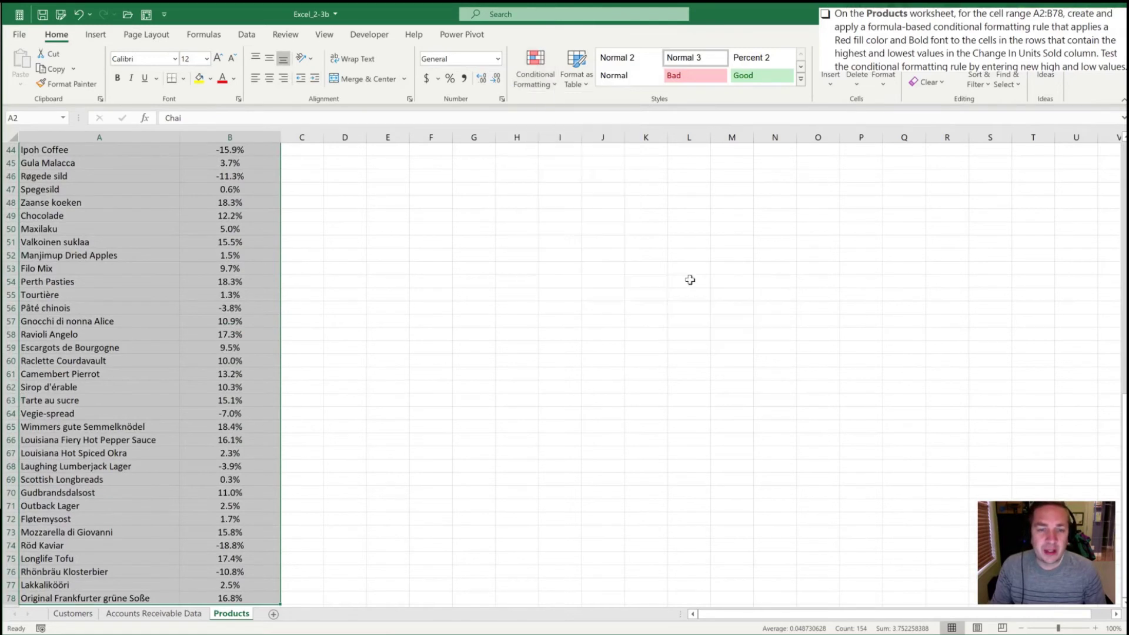
pyautogui.click(228, 247)
# Scroll back to the top and select cell C2 for a test formula.
pyautogui.scroll(14, 163, 265)
pyautogui.scroll(1, 164, 266)
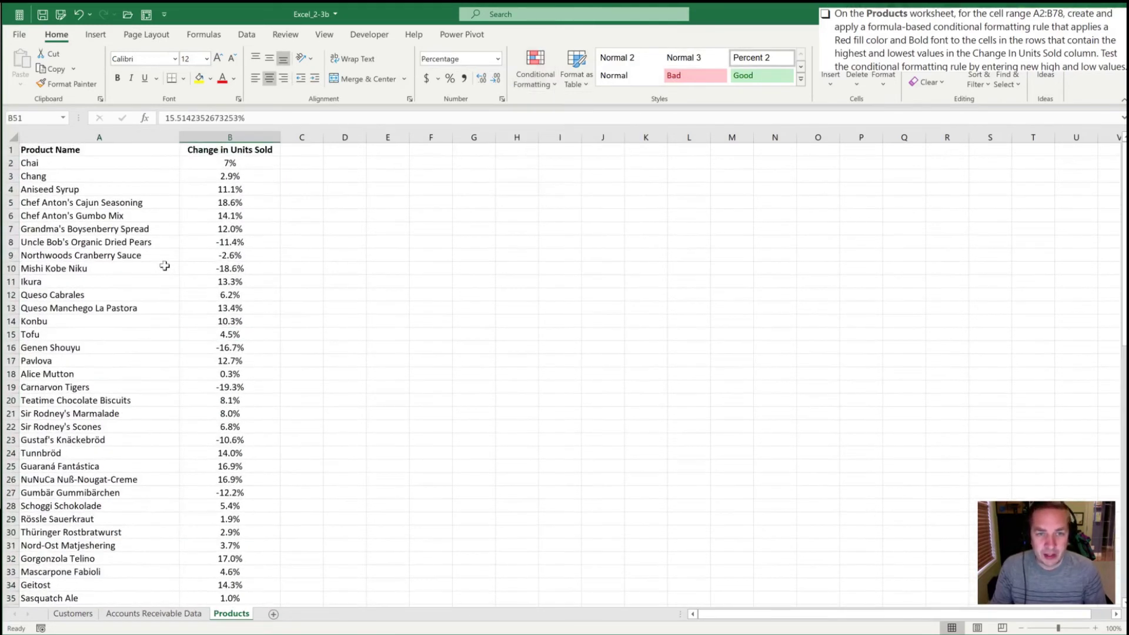
pyautogui.click(301, 163)
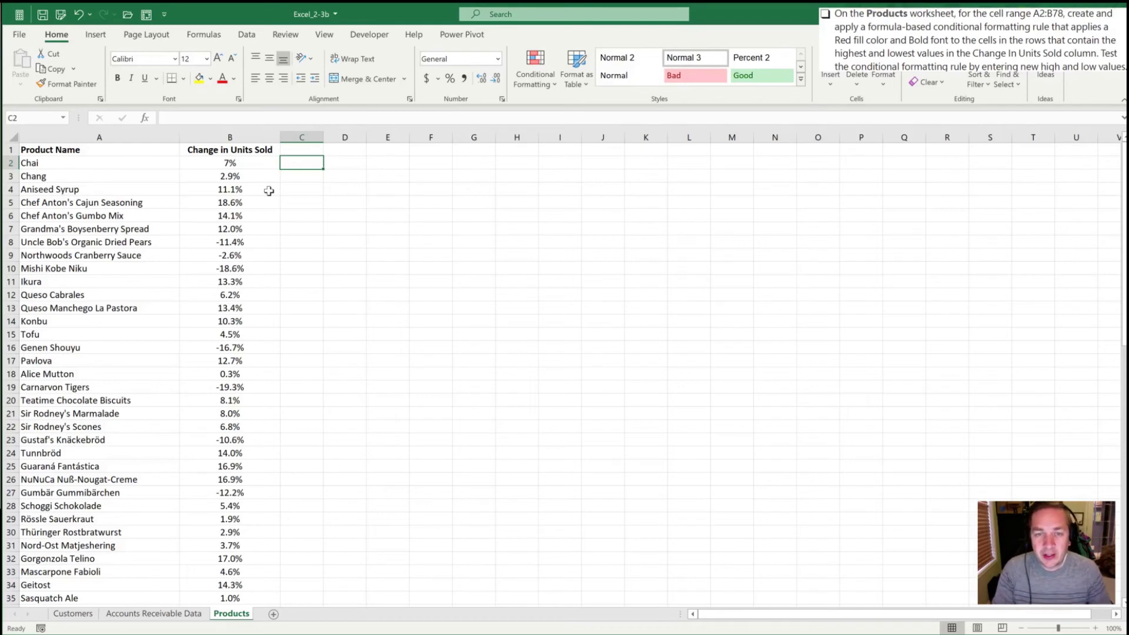
pyautogui.hotkey('shift', 'Left')
# In C2, begin the test formula =OR(MAX($B$2:$B$78) = B2, with an absolute range.
pyautogui.hotkey('shift', 'Right')
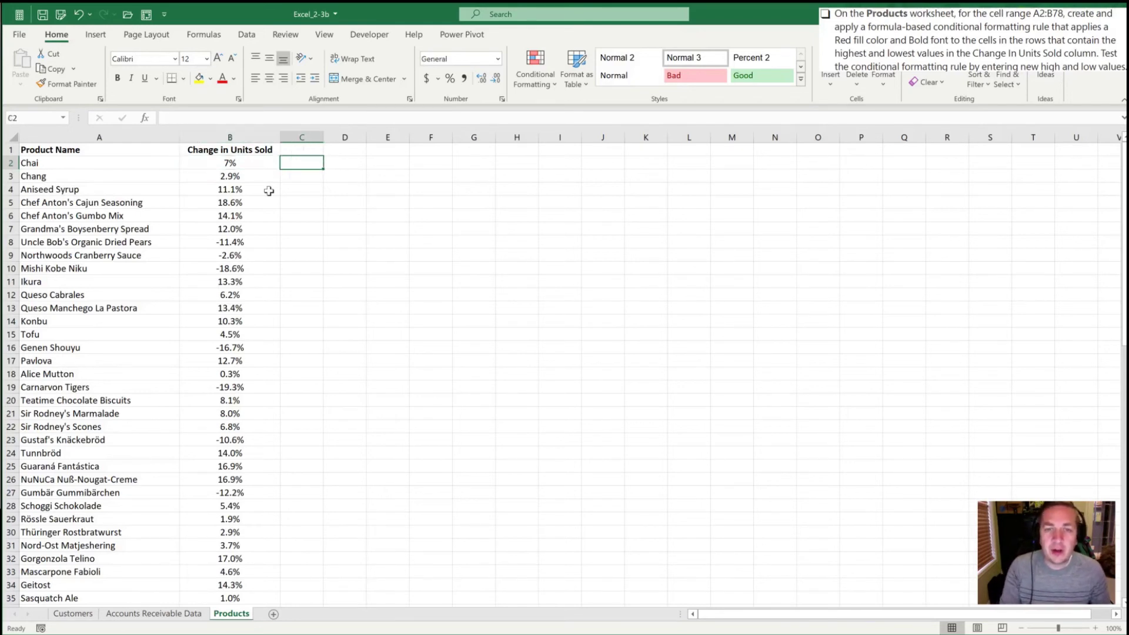
pyautogui.write('=')
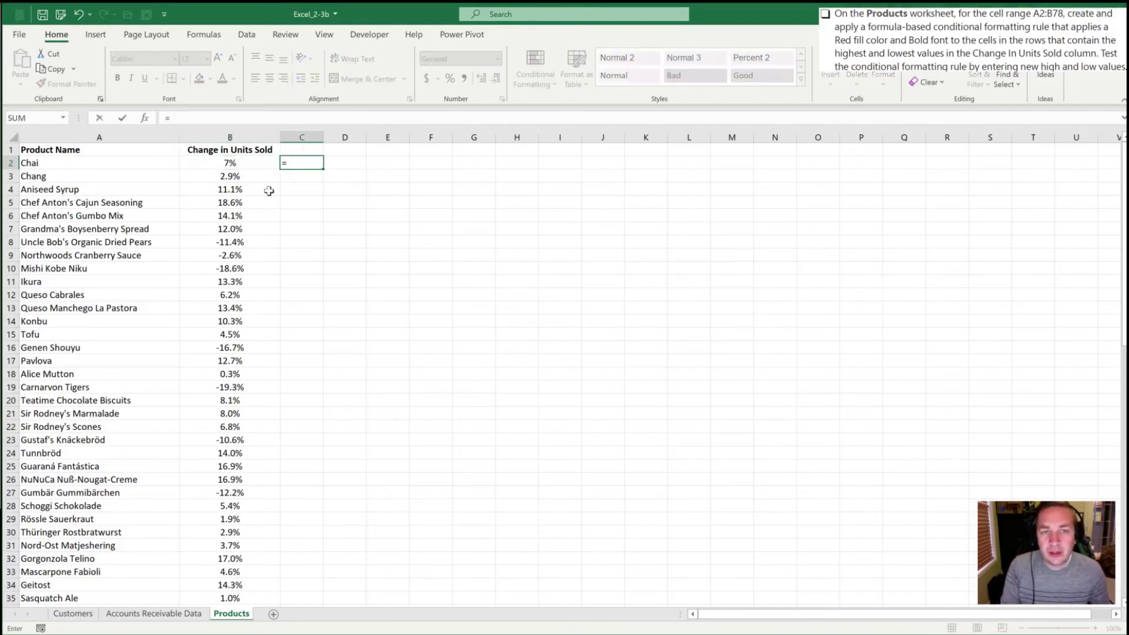
pyautogui.write('OR(')
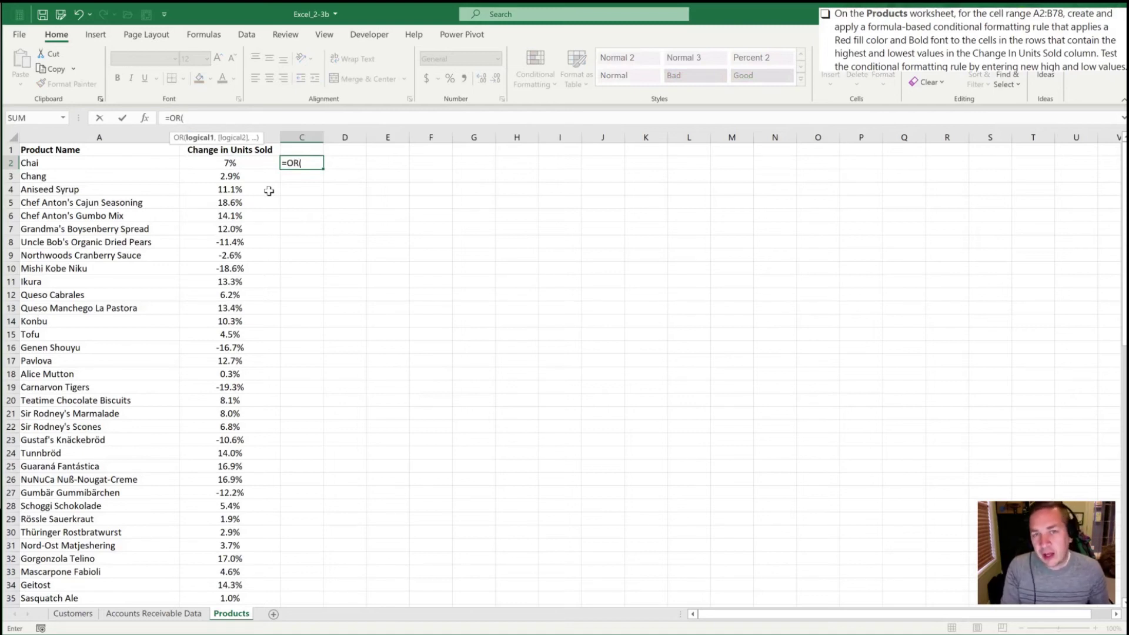
pyautogui.write('max')
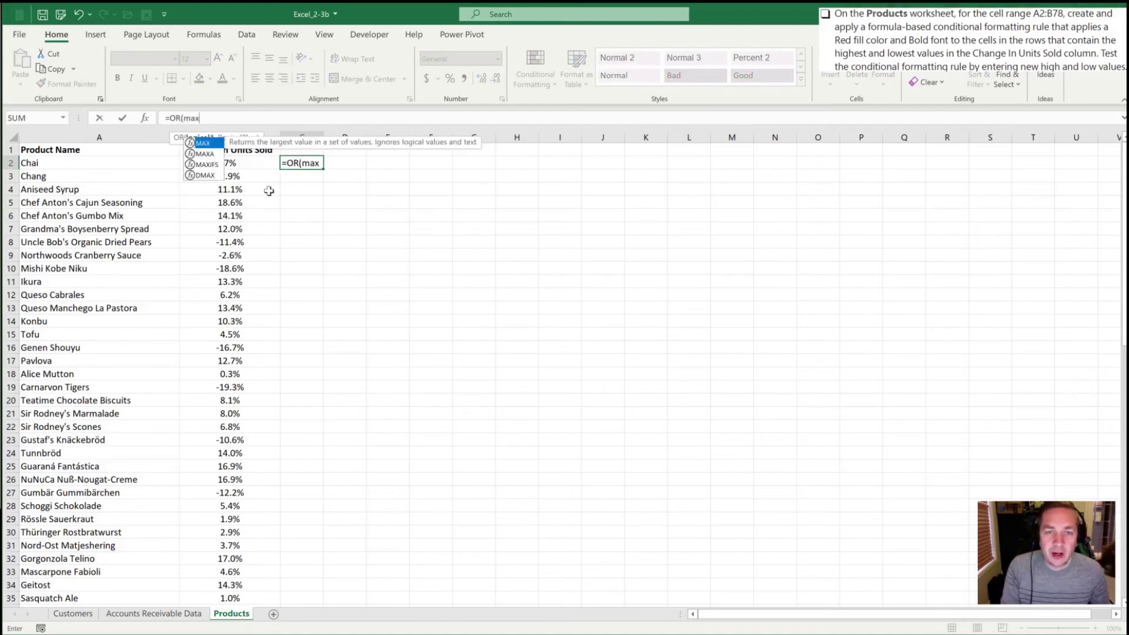
pyautogui.press('Tab')
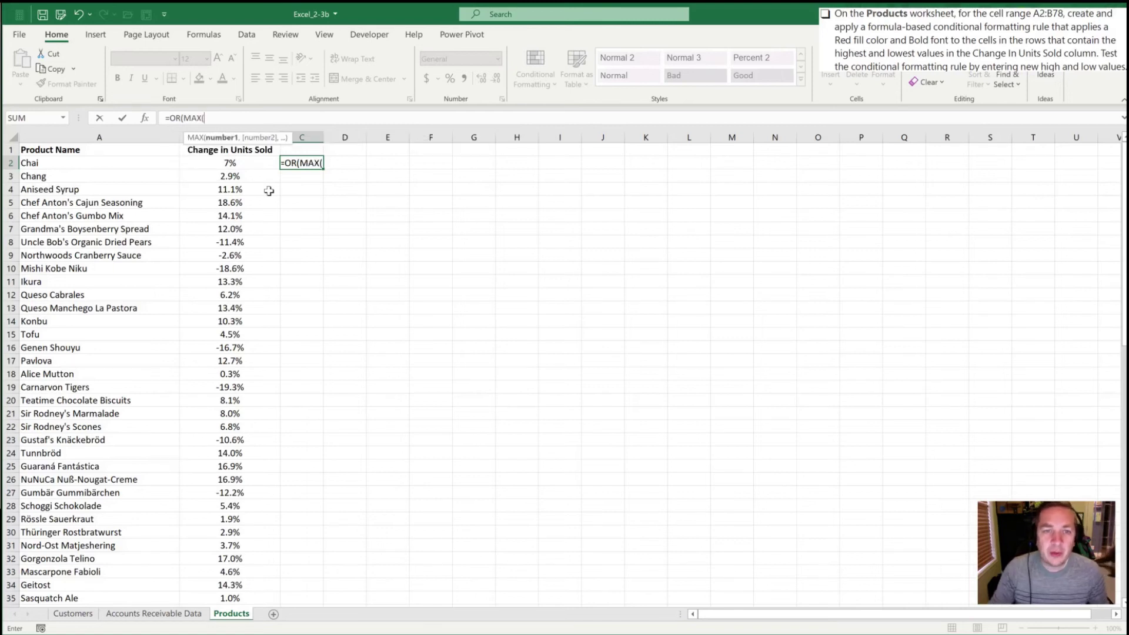
pyautogui.press('Left')
pyautogui.hotkey('ctrl', 'shift', 'Down')
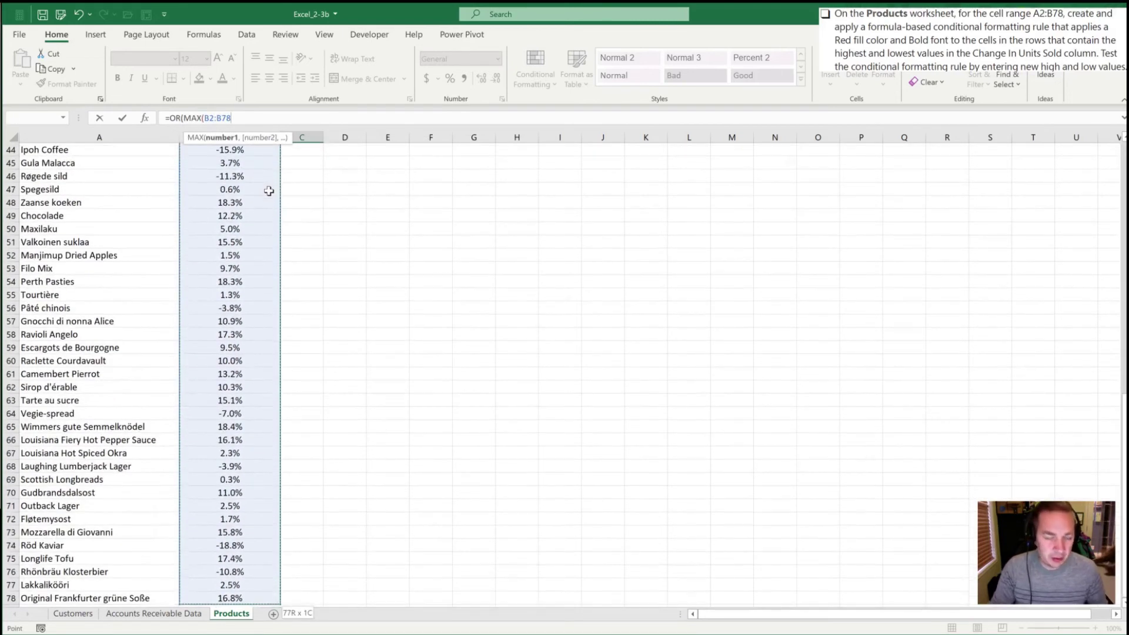
pyautogui.press('F4')
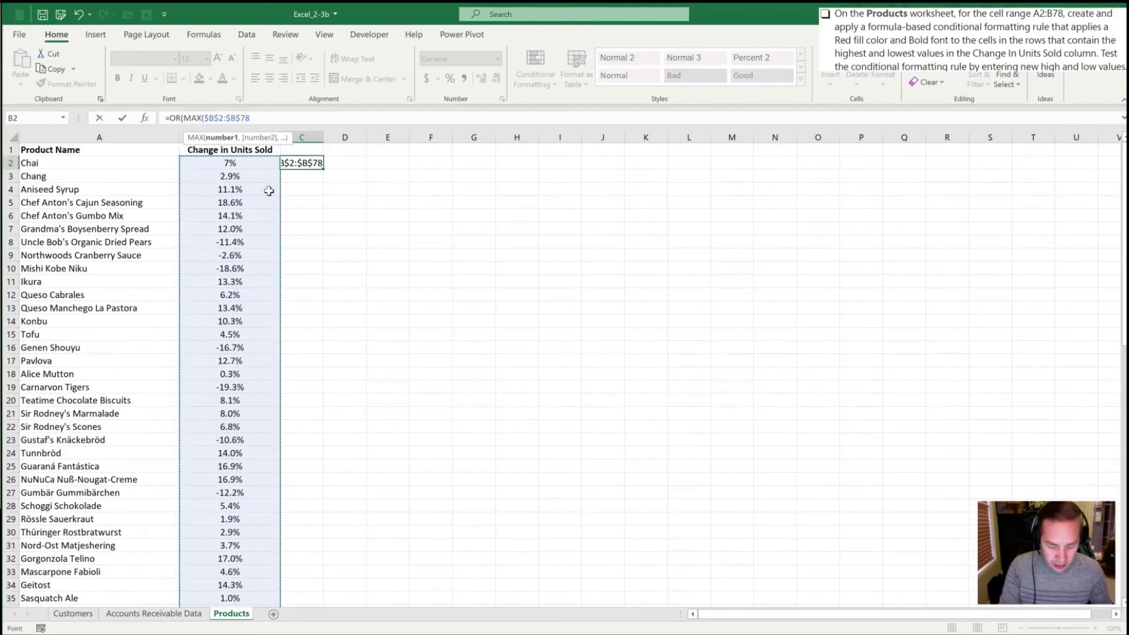
pyautogui.write(') =')
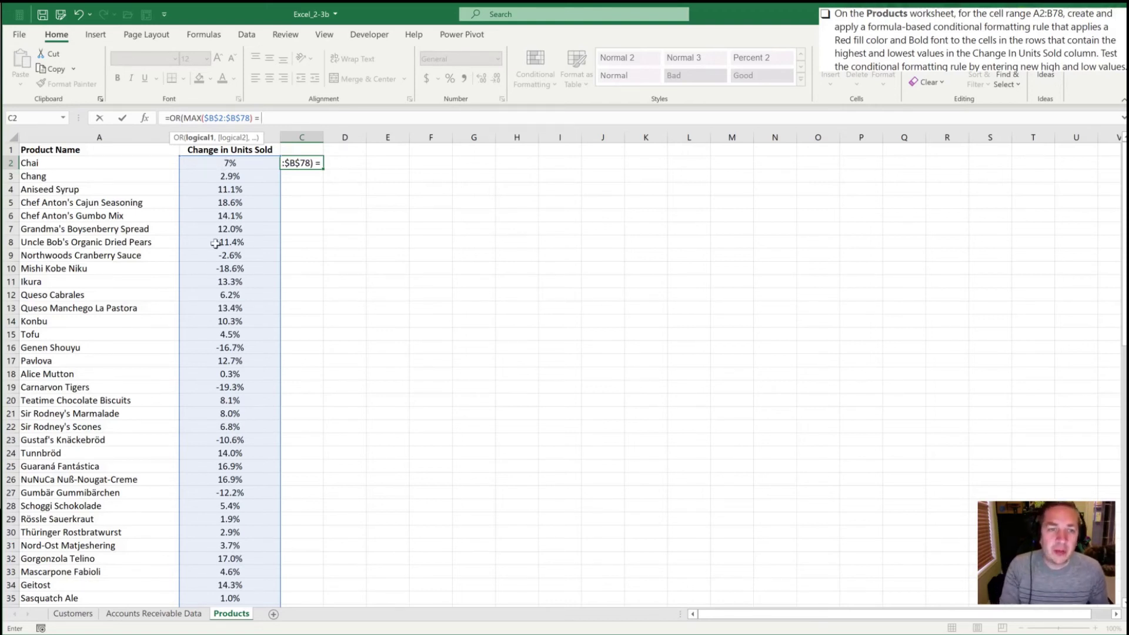
pyautogui.write('B')
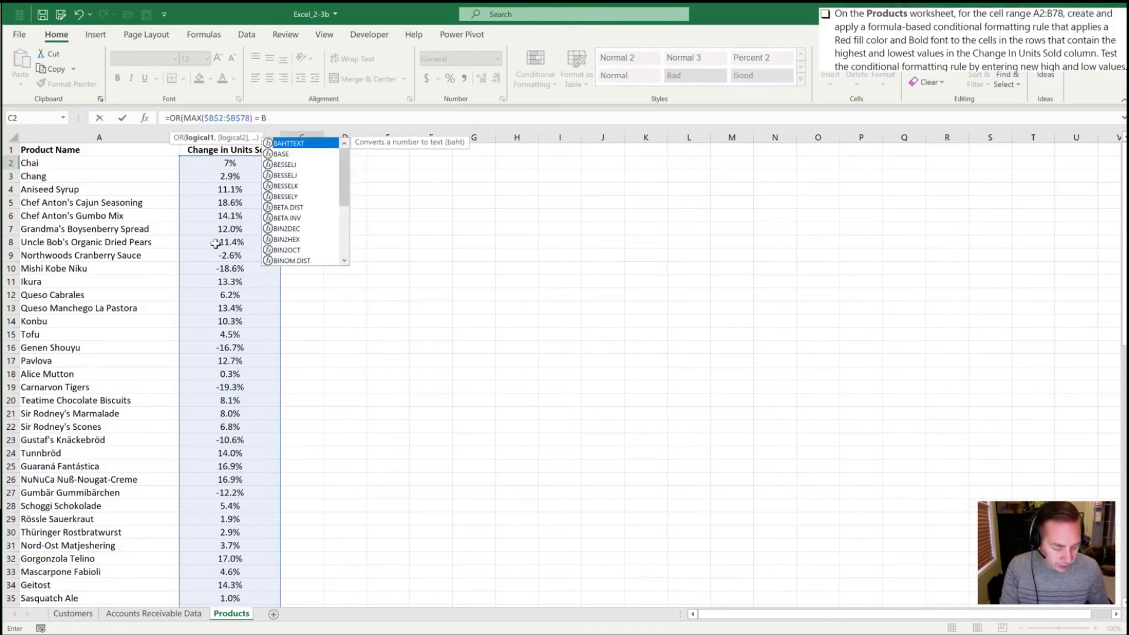
pyautogui.write('2,')
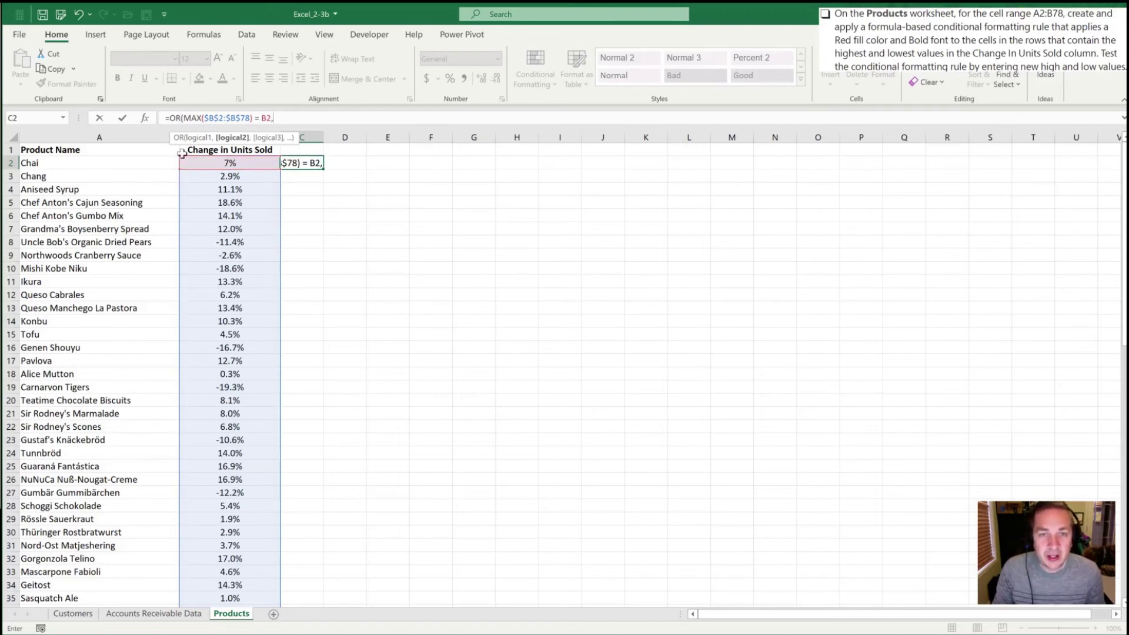
# Remove the stray C3 reference and change the comparison cell to $B2.
pyautogui.press('F2')
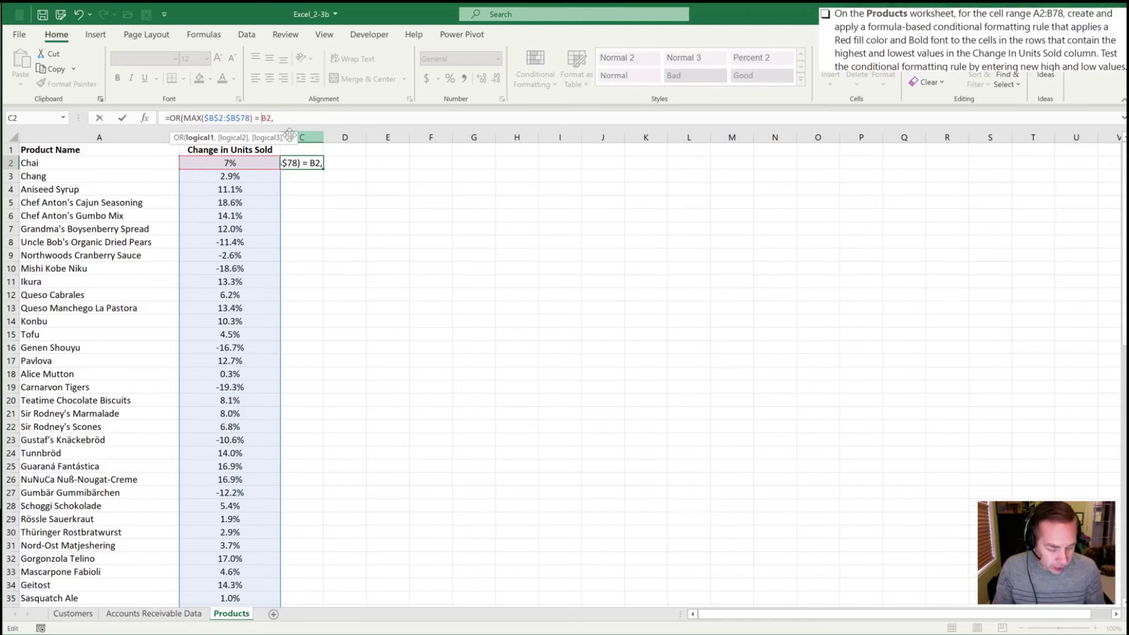
pyautogui.press('F2')
pyautogui.press('Down')
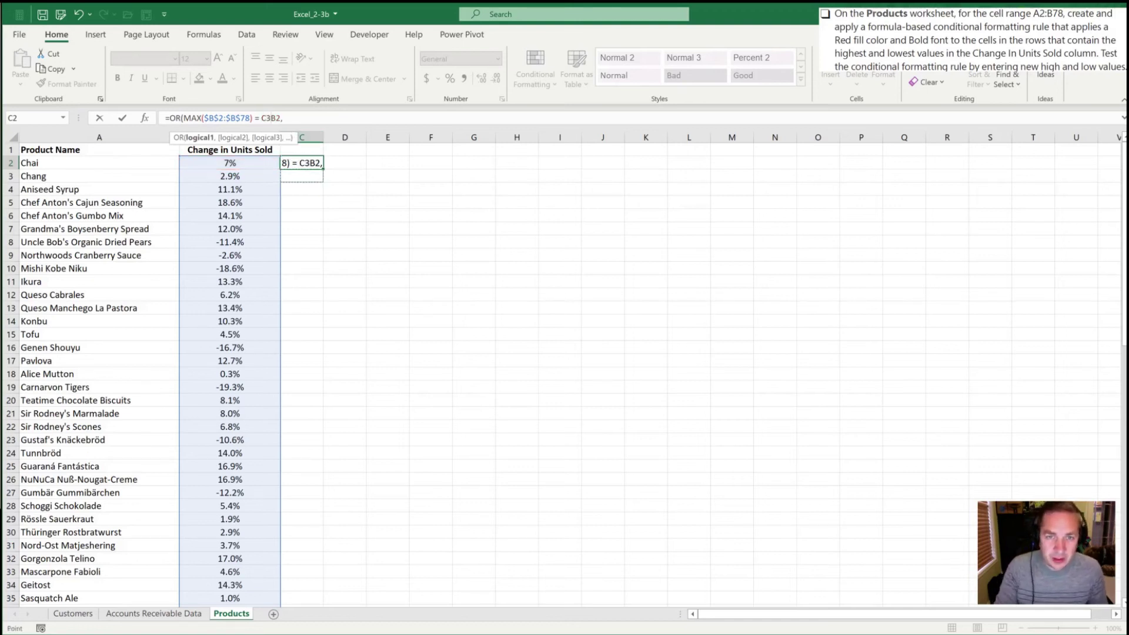
pyautogui.press('BackSpace')
pyautogui.press('BackSpace')
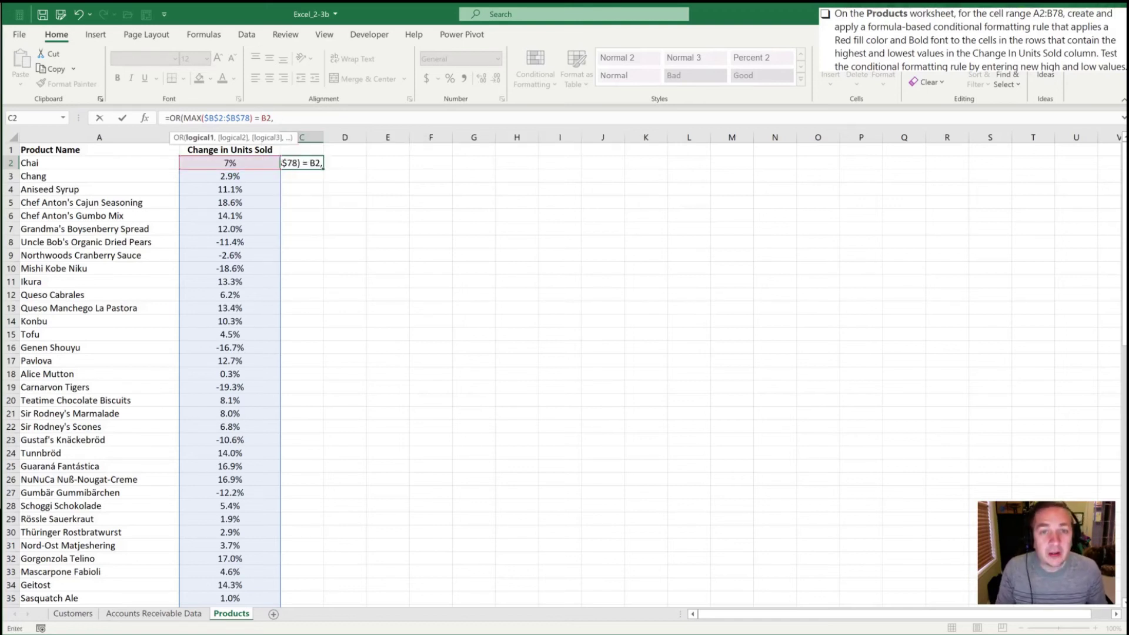
pyautogui.write('$')
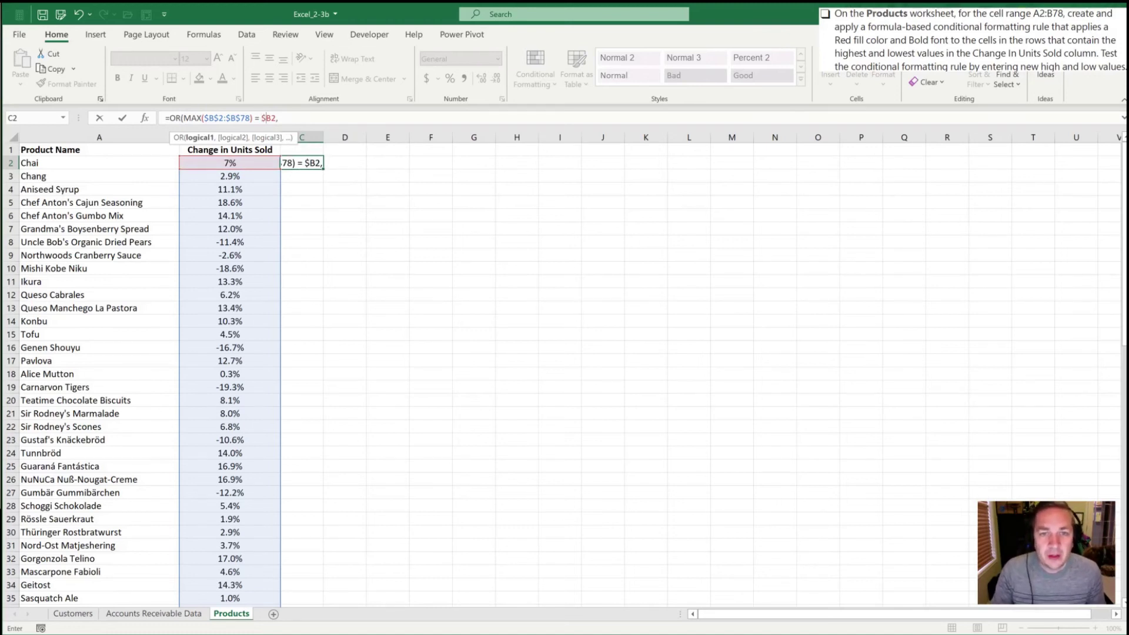
pyautogui.click(278, 118)
# Finish with MIN($B$2:$B$78) = $B2) and commit, giving FALSE for Chai.
pyautogui.write('m')
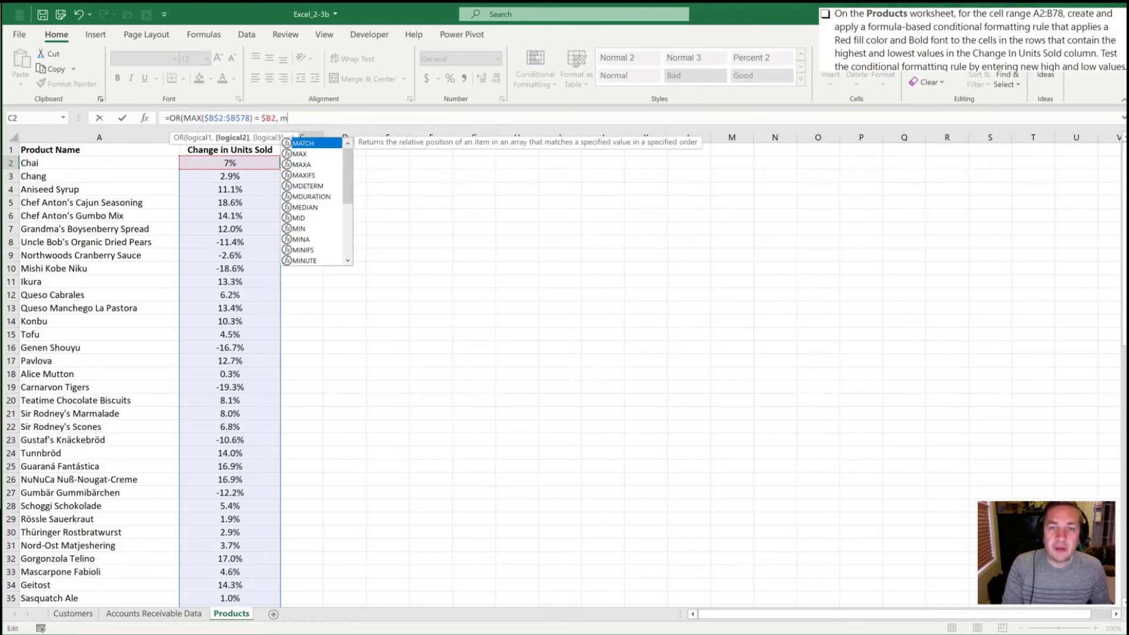
pyautogui.write('in')
pyautogui.press('Tab')
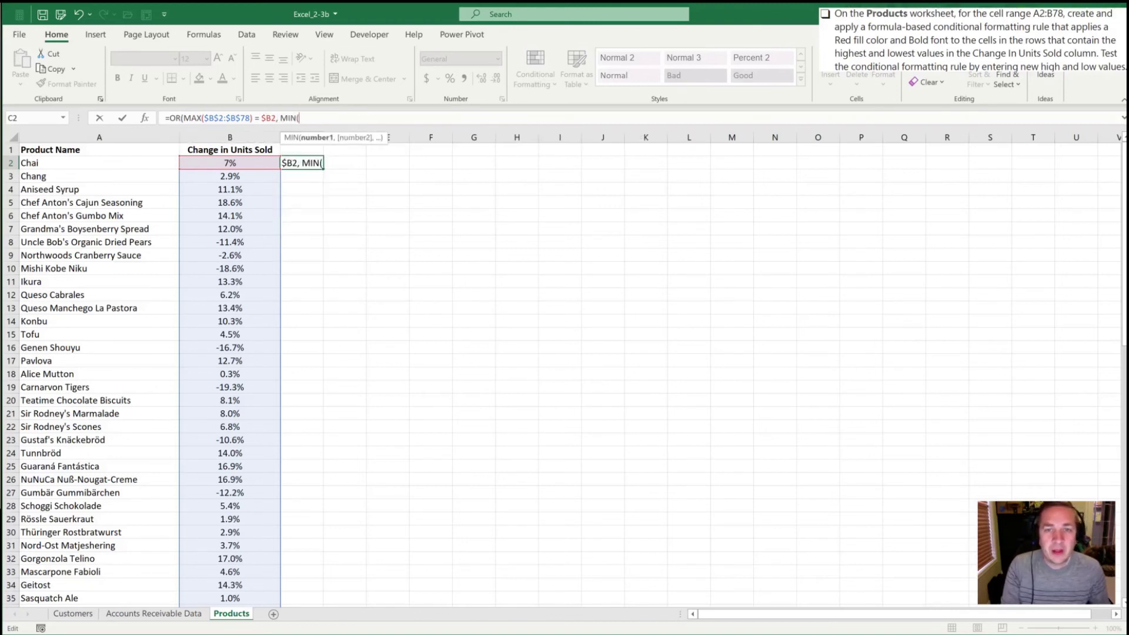
pyautogui.press('Left')
pyautogui.press('Right')
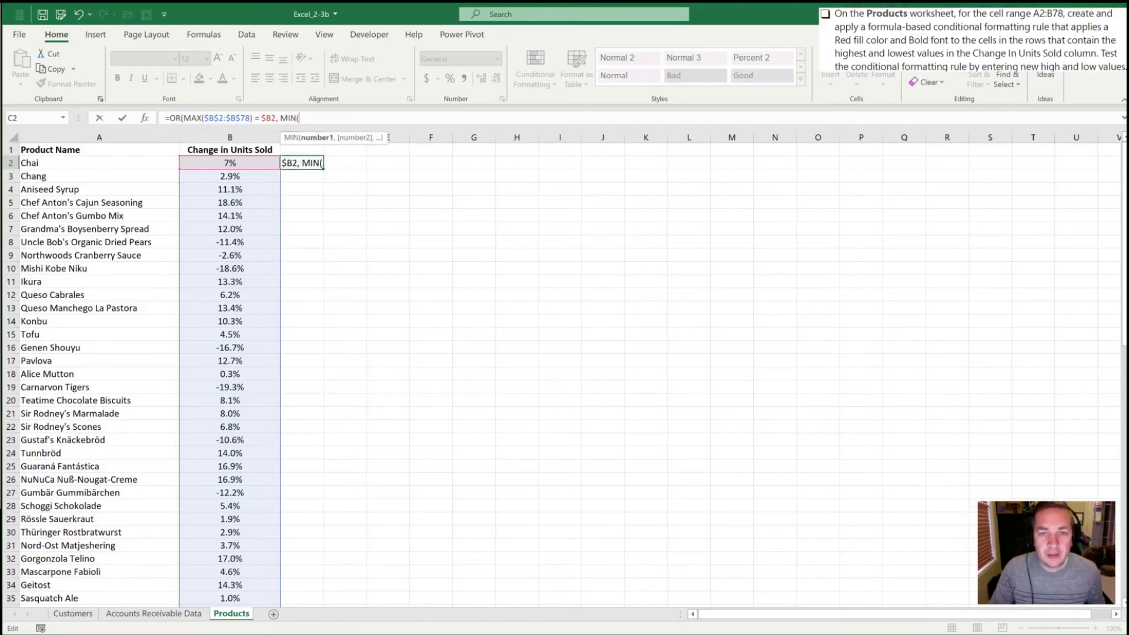
pyautogui.click(230, 163)
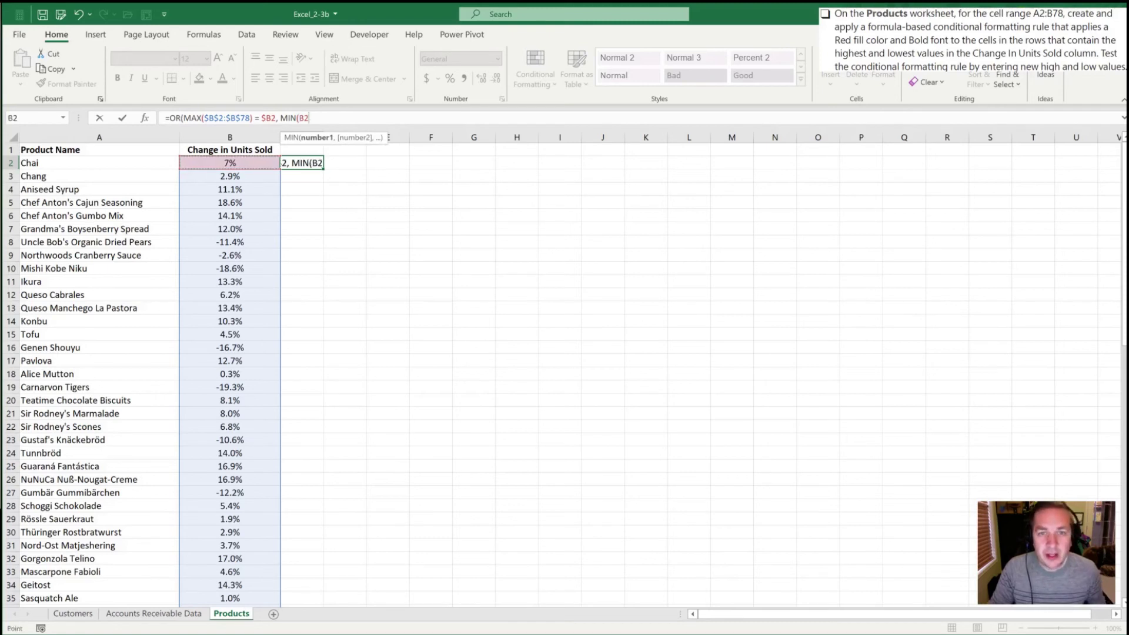
pyautogui.hotkey('ctrl', 'shift', 'Down')
pyautogui.press('F4')
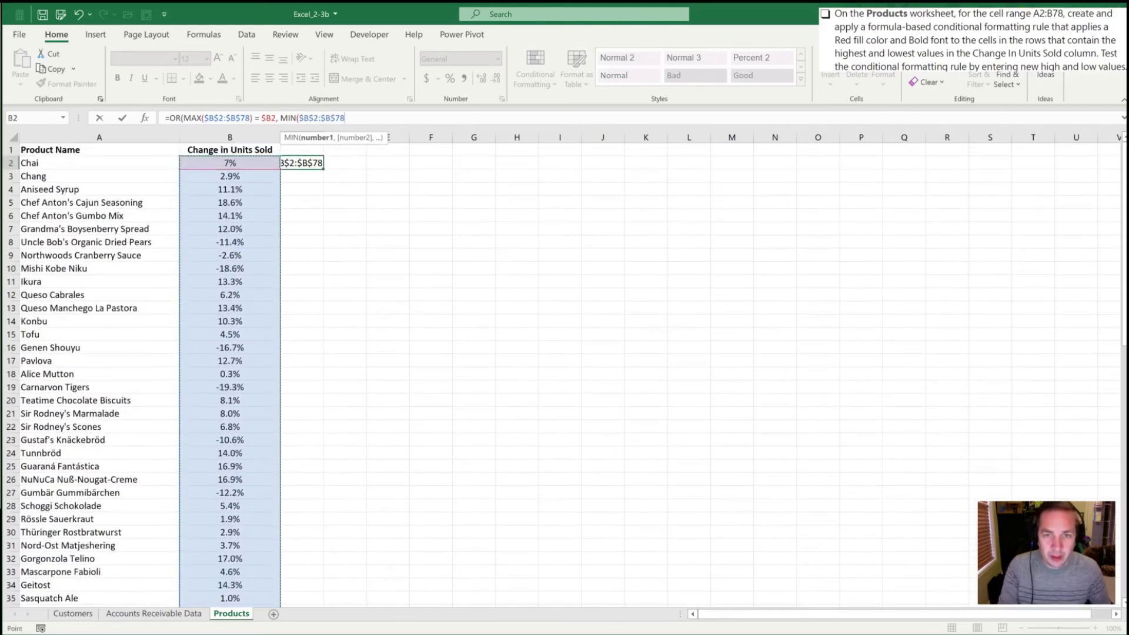
pyautogui.write(')')
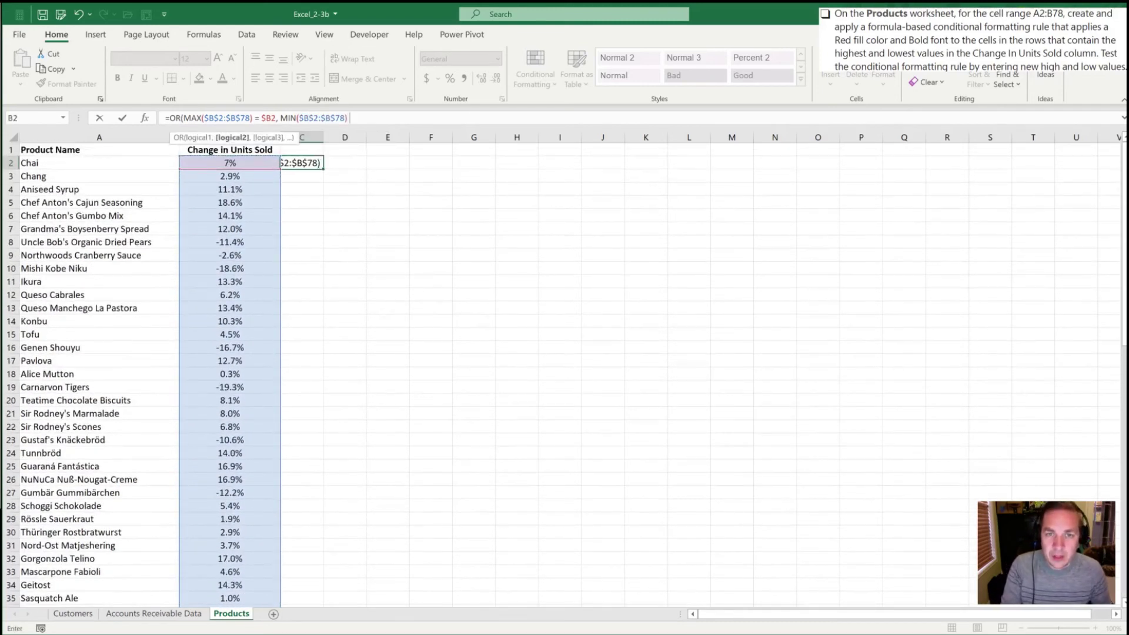
pyautogui.write(' = $')
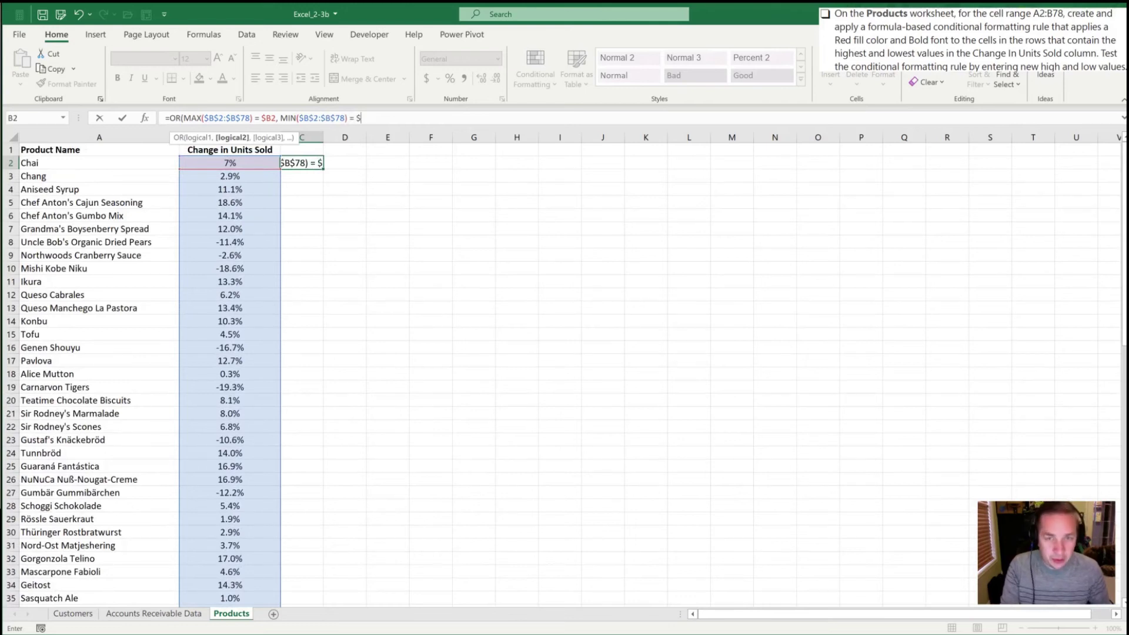
pyautogui.write('B2')
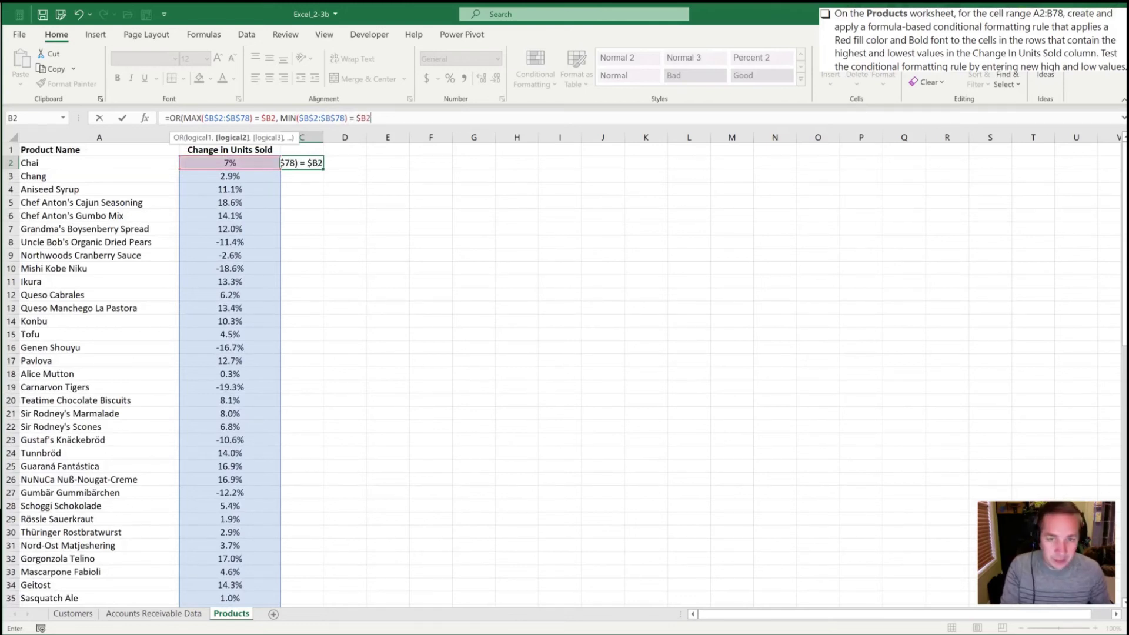
pyautogui.write(')')
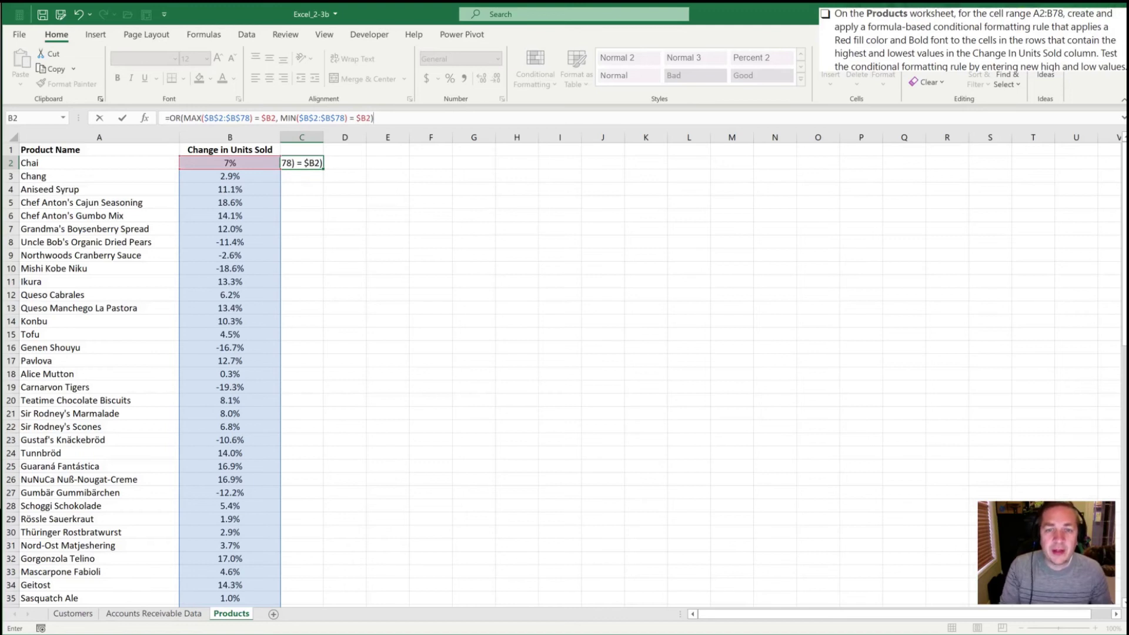
pyautogui.hotkey('ctrl', 'Return')
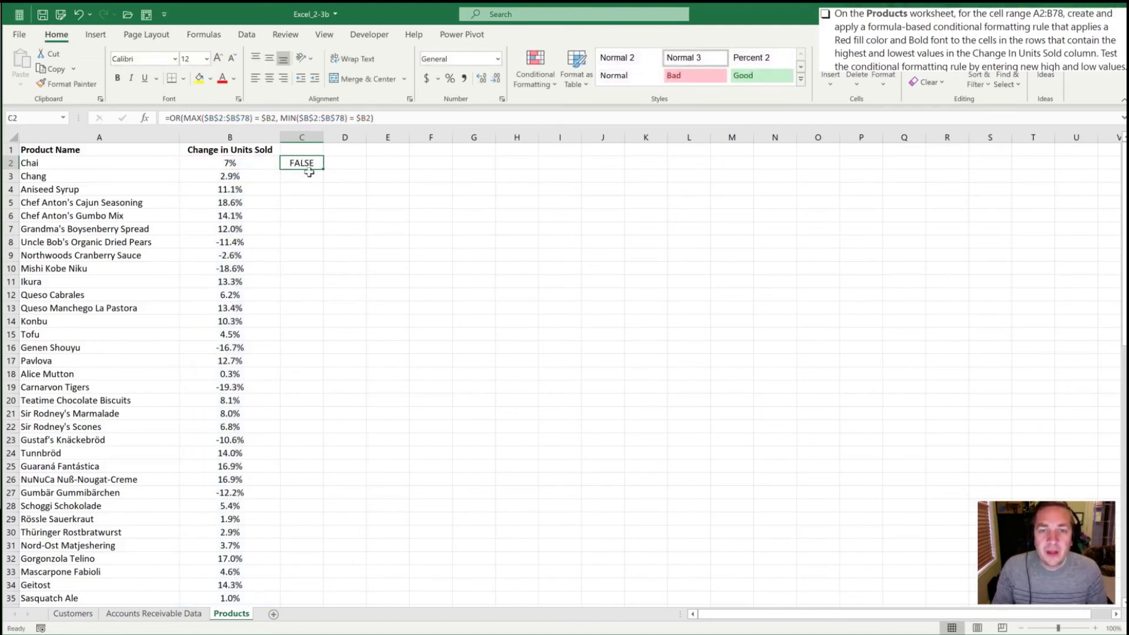
# Fill the test formula down to C32, then check the TRUE beside Carnarvon Tigers' -19.3% in row 19.
pyautogui.moveTo(323, 169); pyautogui.dragTo(312, 563)
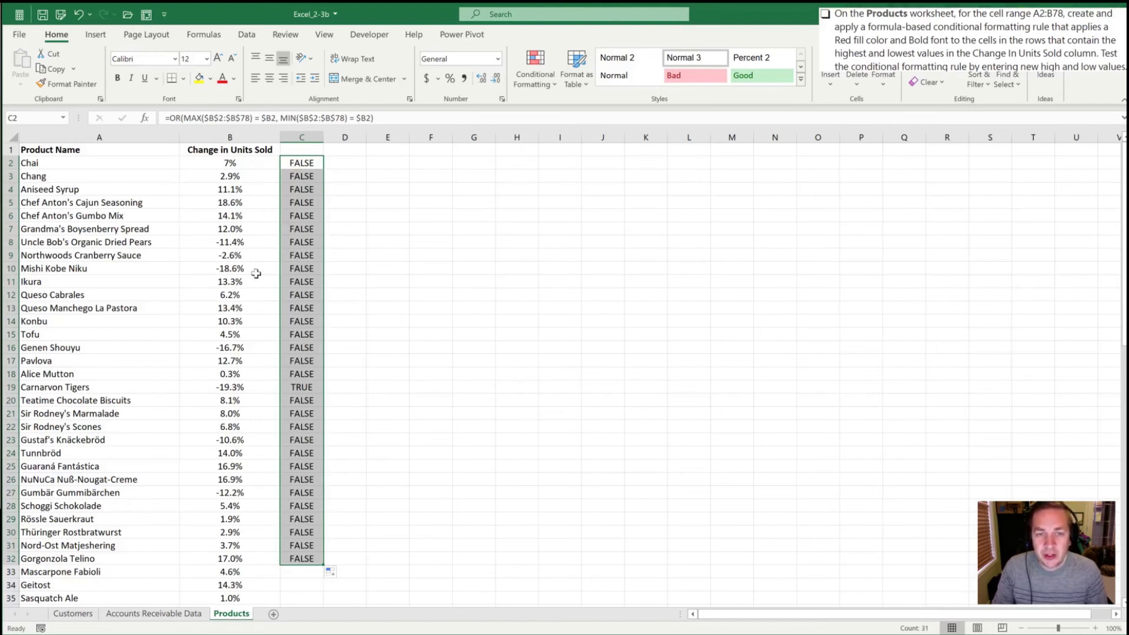
pyautogui.scroll(-2, 244, 225)
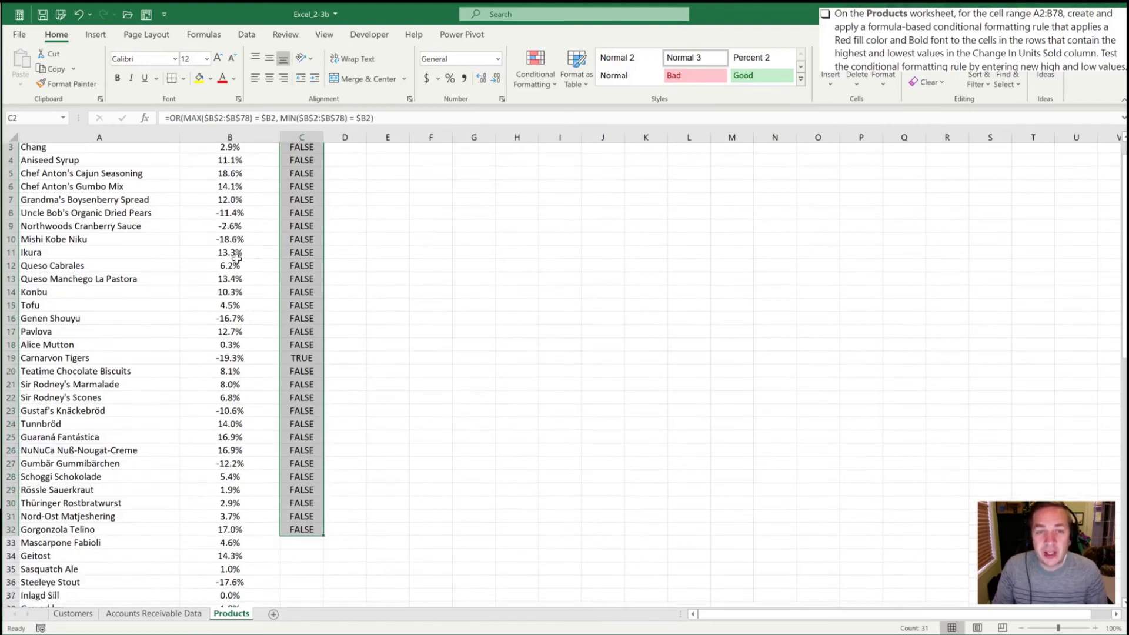
pyautogui.click(297, 296)
pyautogui.click(297, 296)
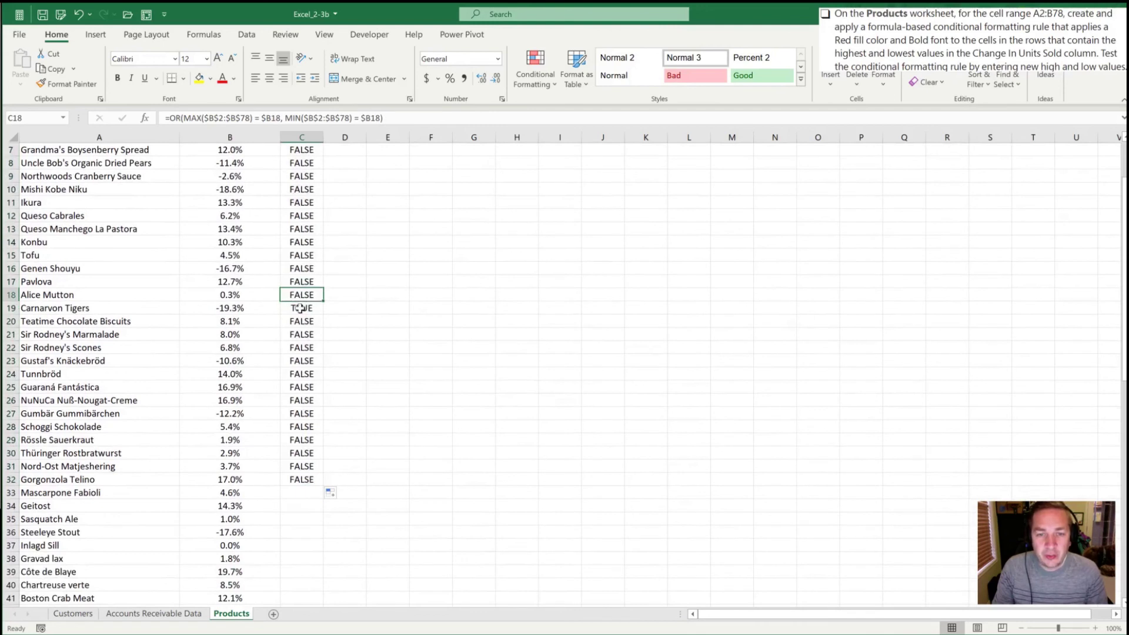
pyautogui.click(226, 309)
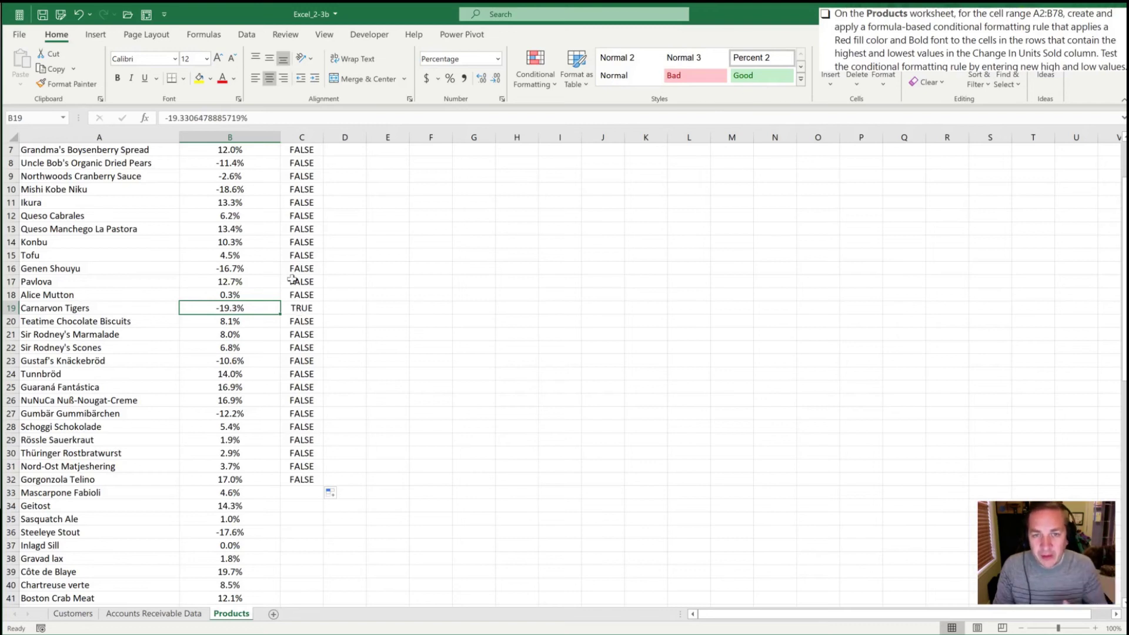
pyautogui.scroll(2, 293, 279)
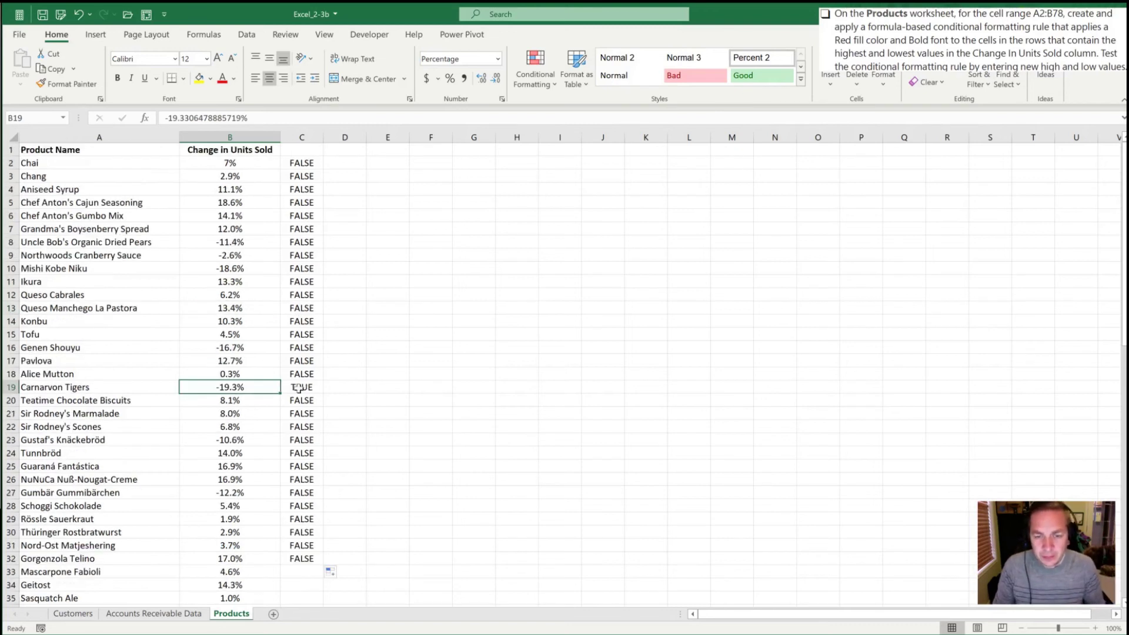
pyautogui.moveTo(301, 162); pyautogui.dragTo(594, 567)
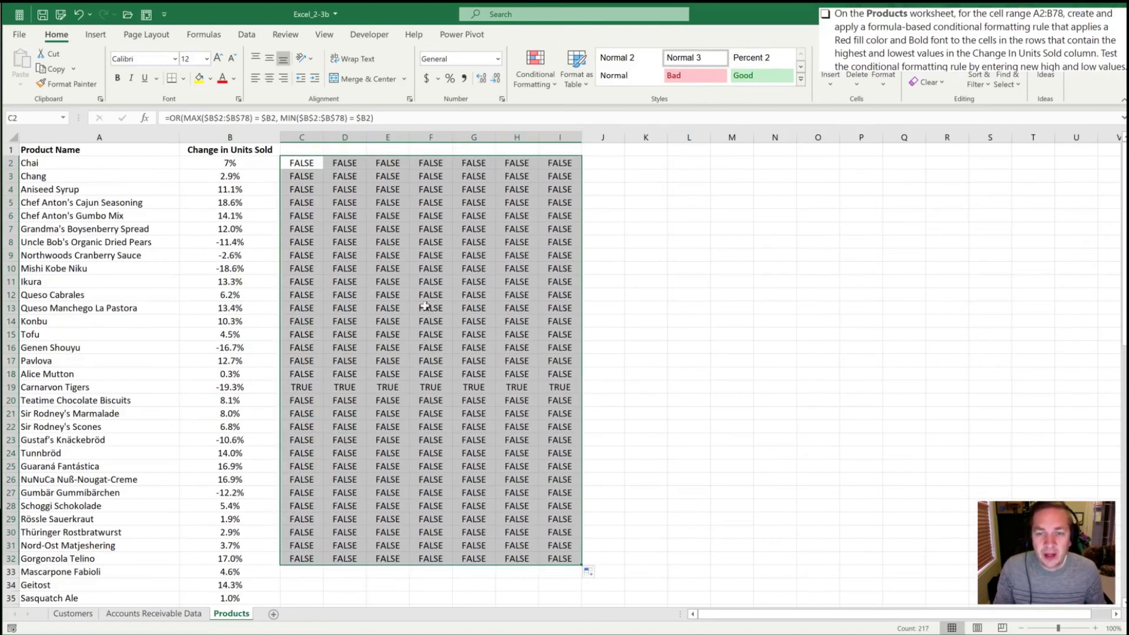
# Verify the copied test formulas across C19:I19 return TRUE for Carnarvon Tigers.
pyautogui.click(380, 321)
pyautogui.click(395, 388)
pyautogui.click(431, 388)
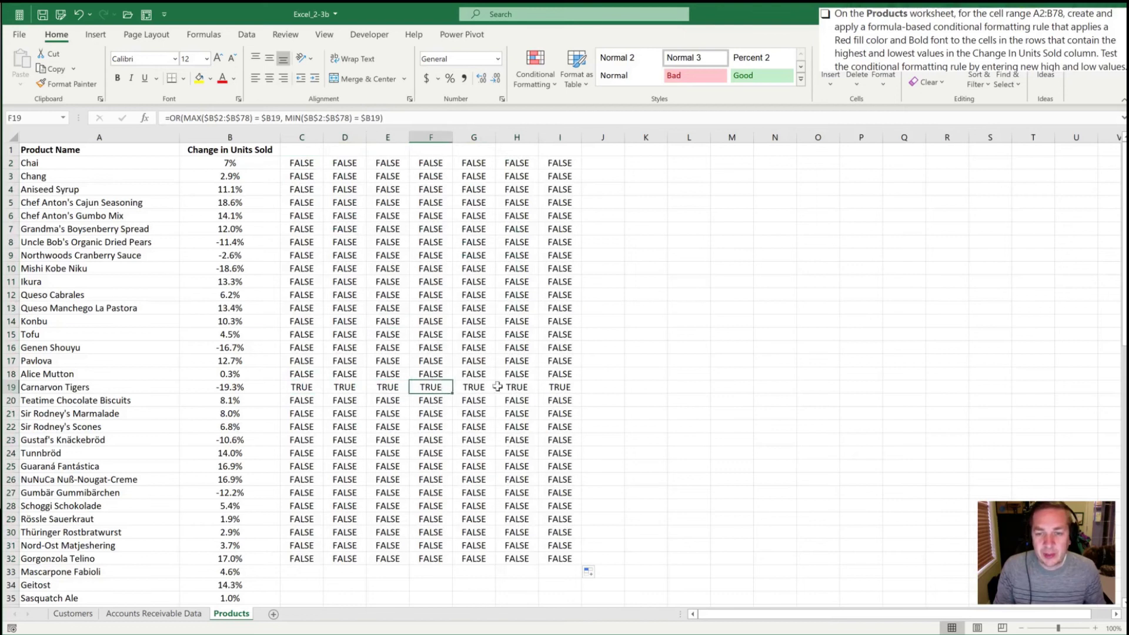
pyautogui.click(517, 388)
pyautogui.click(551, 388)
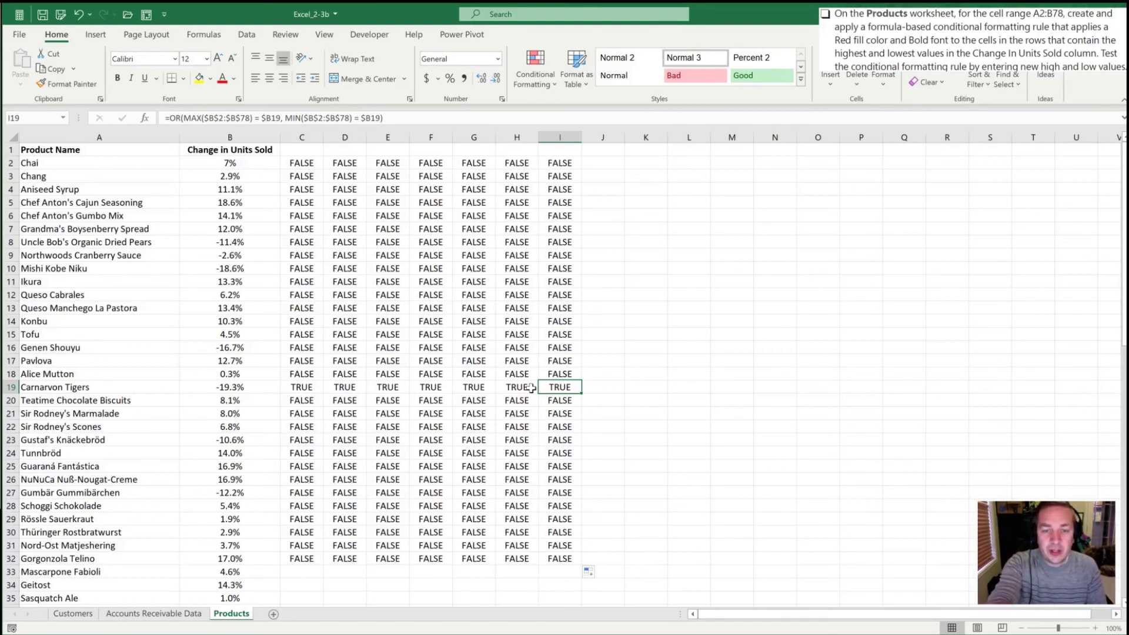
pyautogui.moveTo(307, 387); pyautogui.dragTo(543, 386)
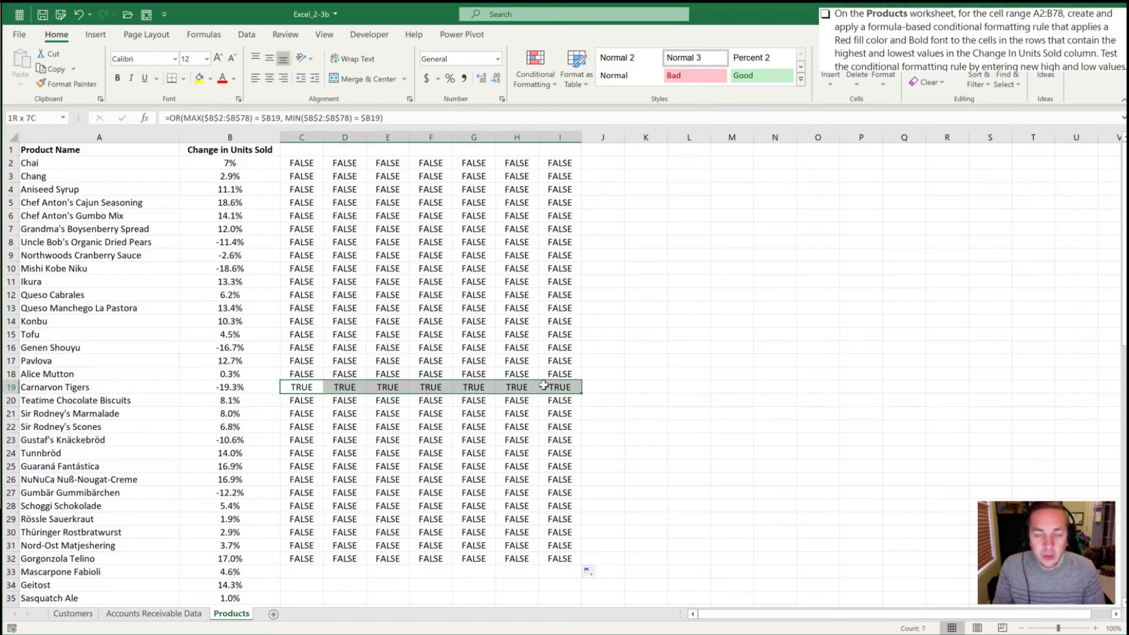
pyautogui.scroll(-2, 303, 400)
pyautogui.click(303, 387)
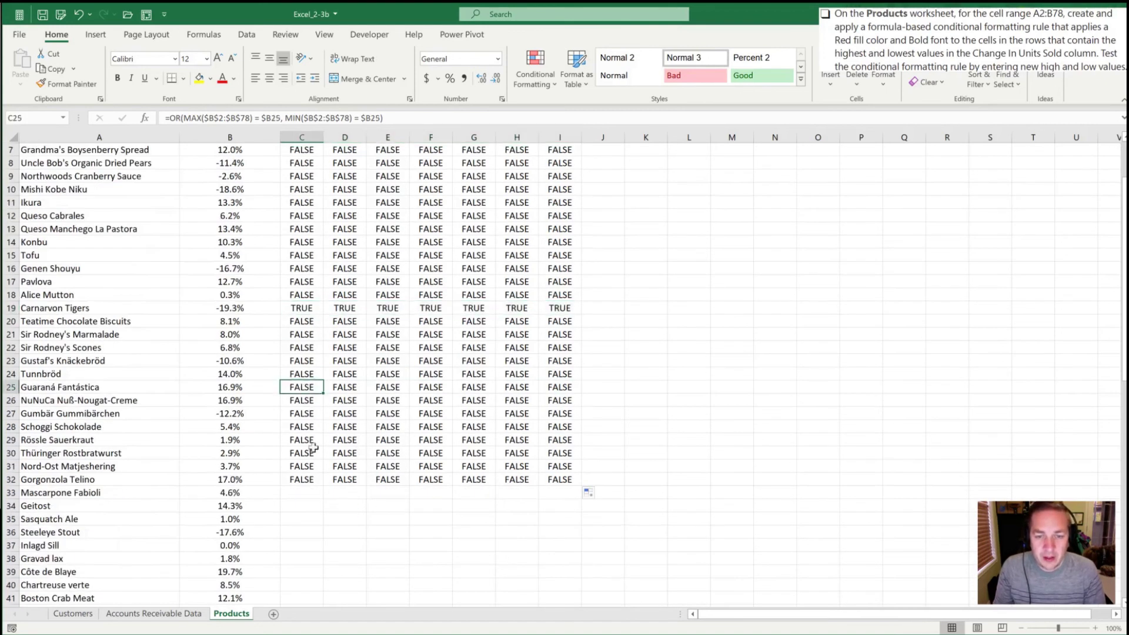
# Fill the test formula down column C to row 78 and check Côte de Blaye's 19.7% in row 39.
pyautogui.moveTo(323, 393); pyautogui.dragTo(300, 554)
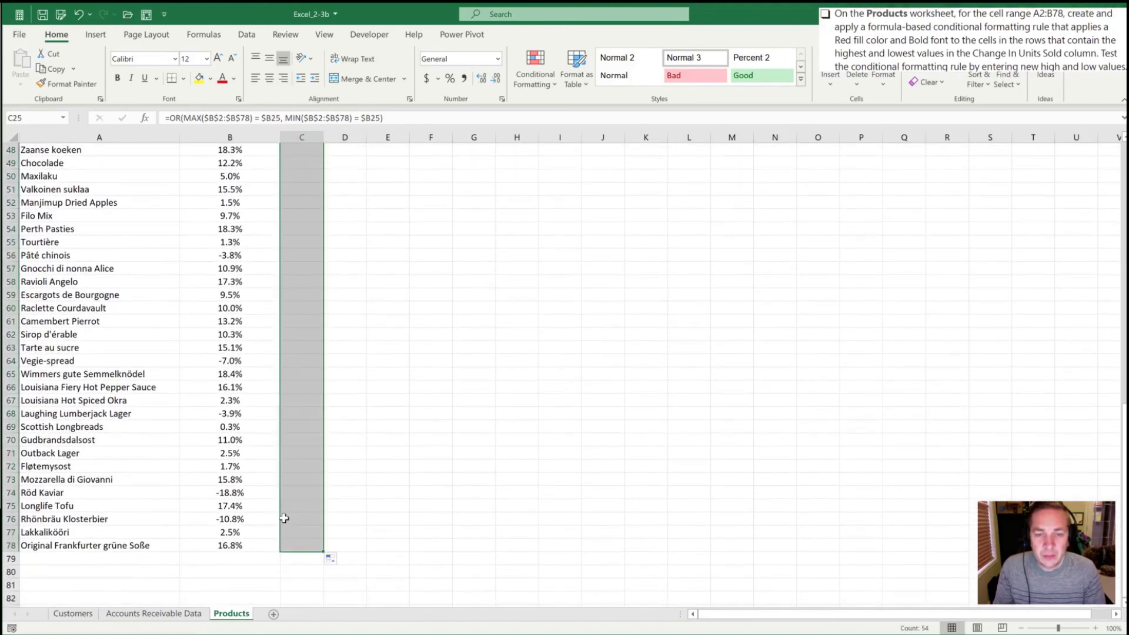
pyautogui.scroll(6, 303, 316)
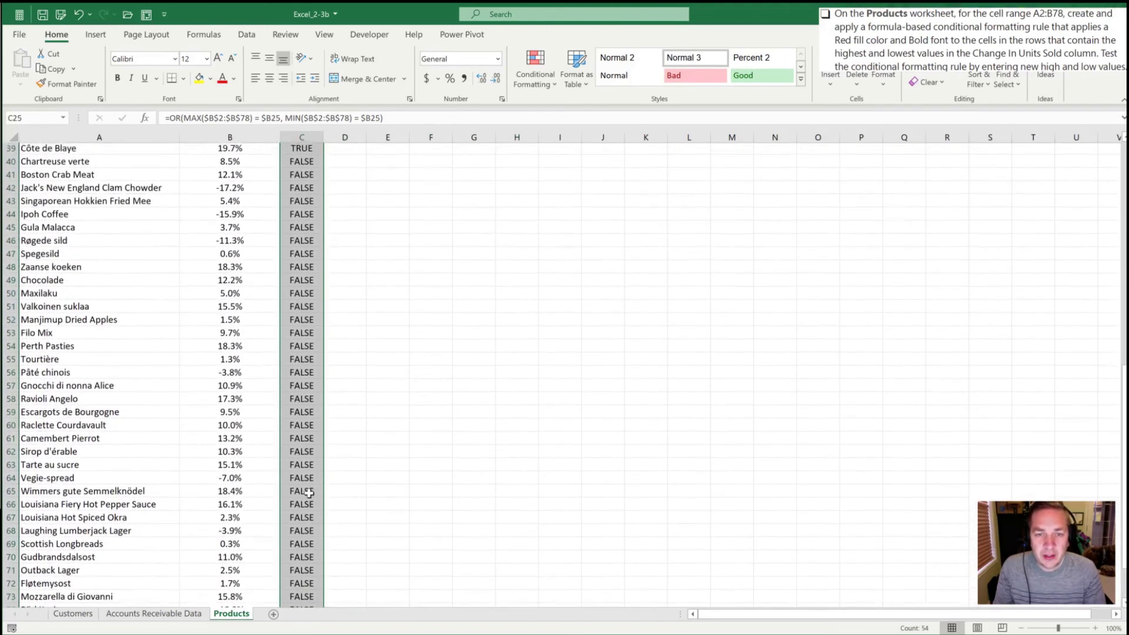
pyautogui.click(302, 265)
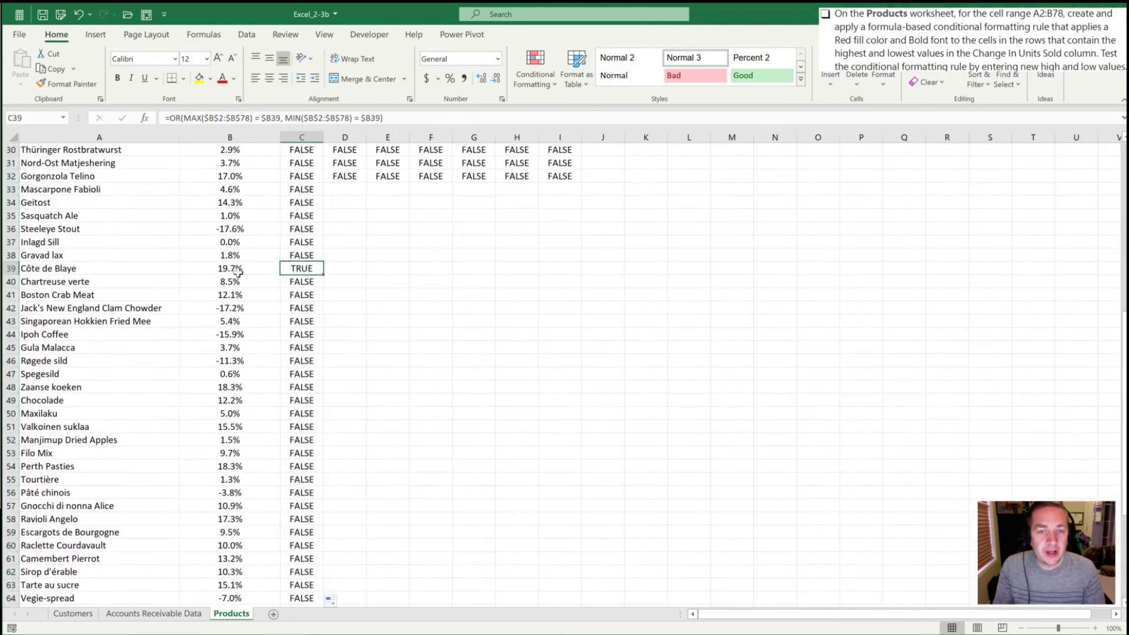
pyautogui.click(234, 269)
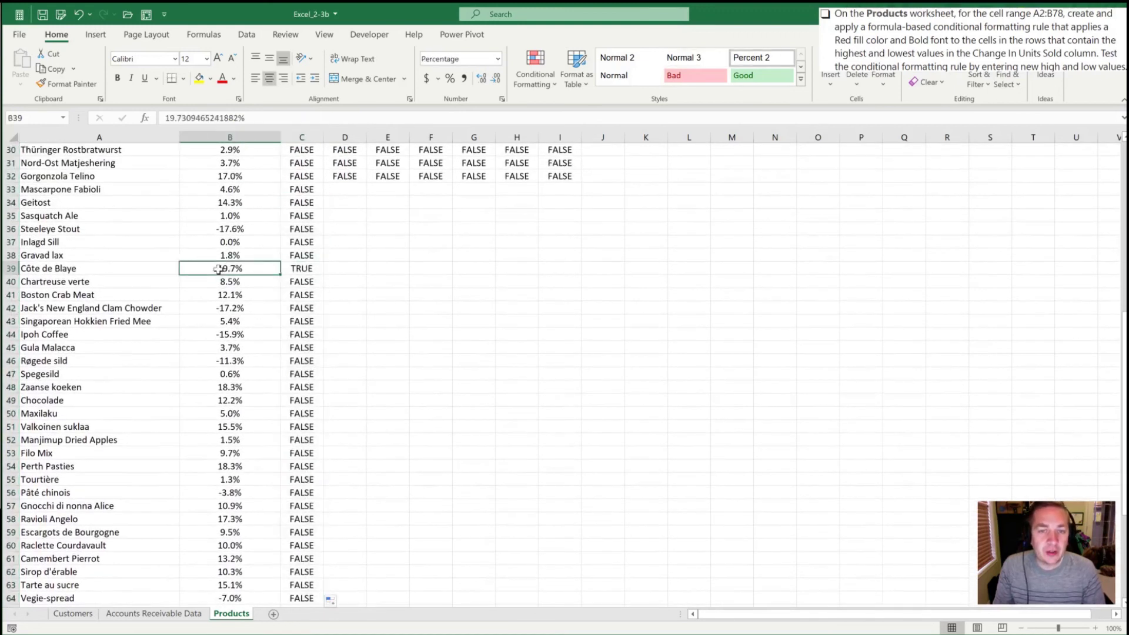
pyautogui.click(293, 266)
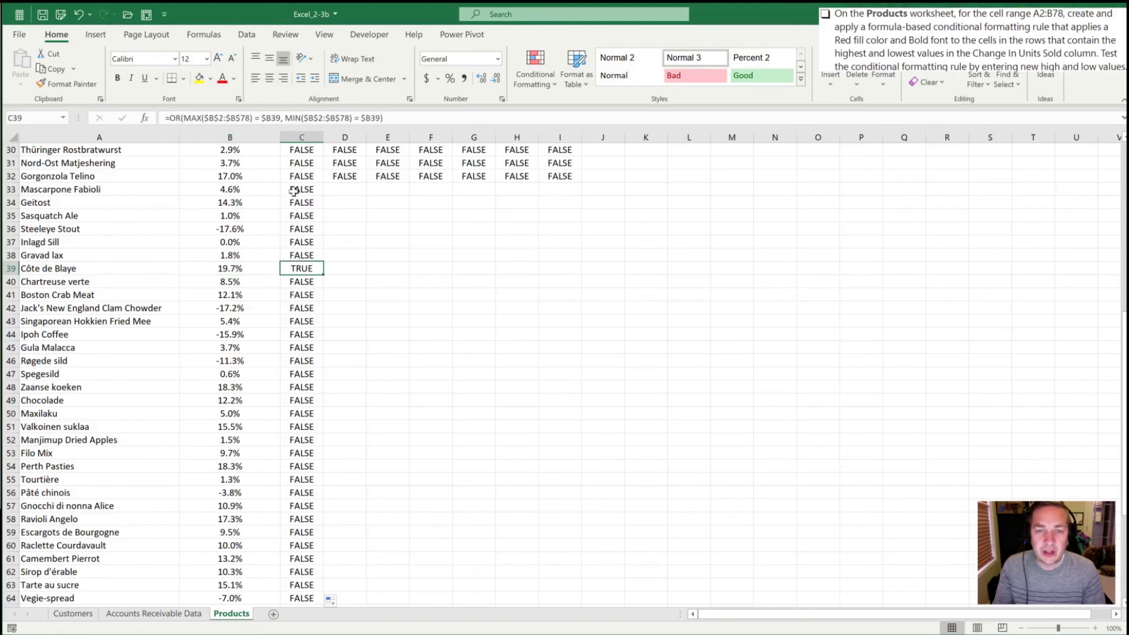
# Extend the test formula for rows 33–63 across to column I.
pyautogui.moveTo(294, 190); pyautogui.dragTo(578, 582)
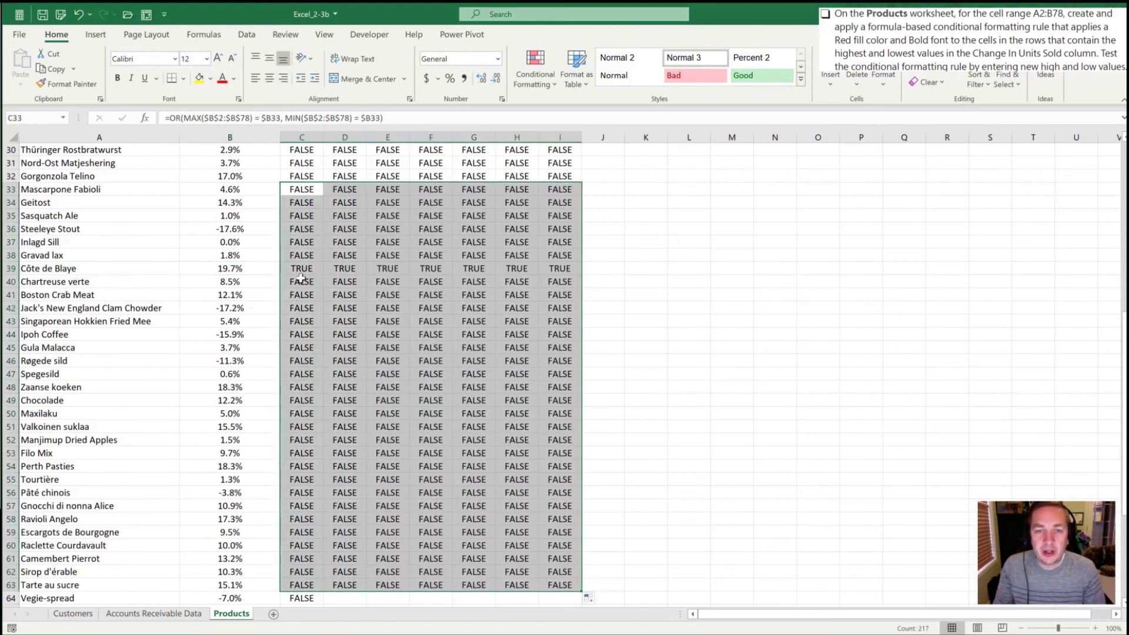
pyautogui.press('Down')
pyautogui.press('Down')
pyautogui.press('Down')
pyautogui.press('Down')
pyautogui.press('Down')
pyautogui.press('Down')
pyautogui.press('Right')
pyautogui.press('Right')
pyautogui.press('Right')
pyautogui.press('Right')
pyautogui.press('Right')
pyautogui.press('Right')
pyautogui.scroll(10, 442, 366)
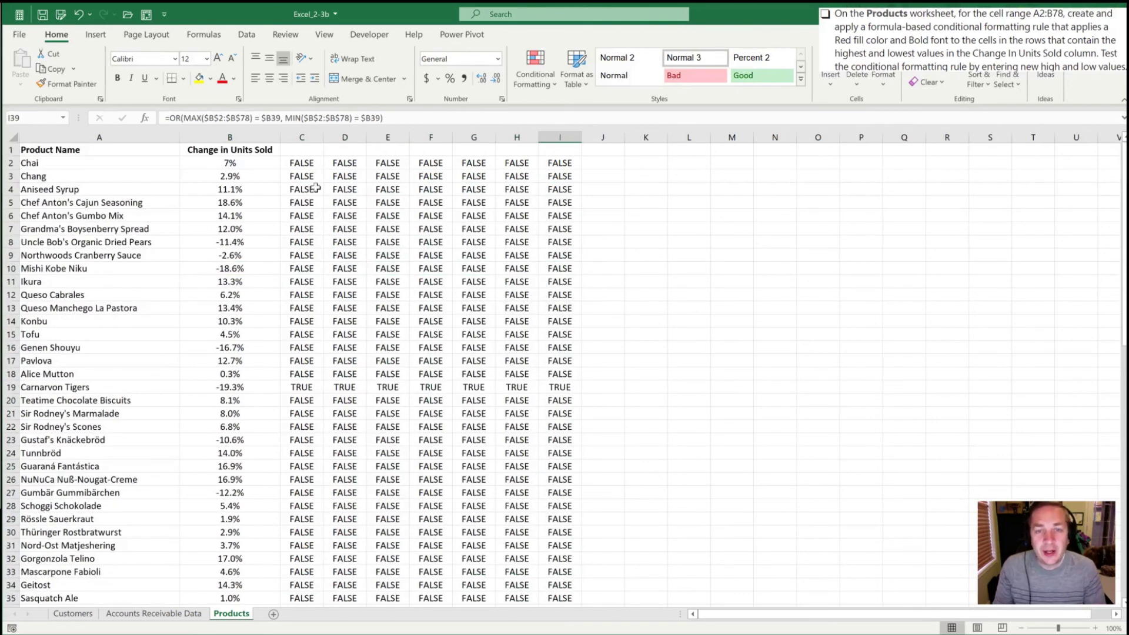
pyautogui.click(301, 164)
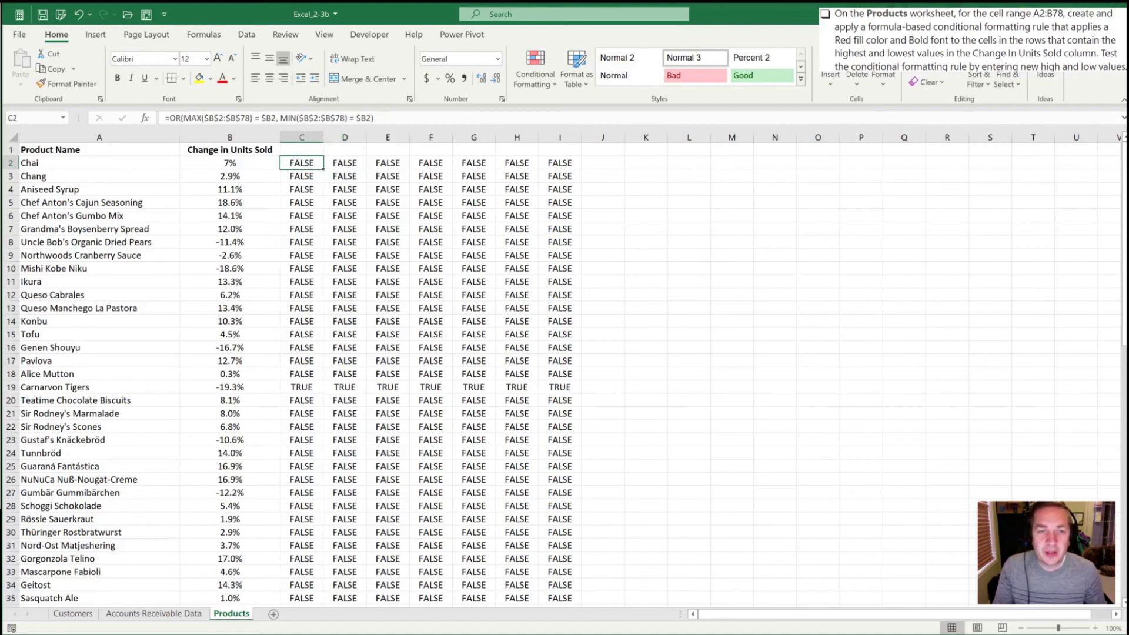
# Copy C2's test formula text and select the product range A2:B78.
pyautogui.moveTo(165, 118); pyautogui.dragTo(385, 115)
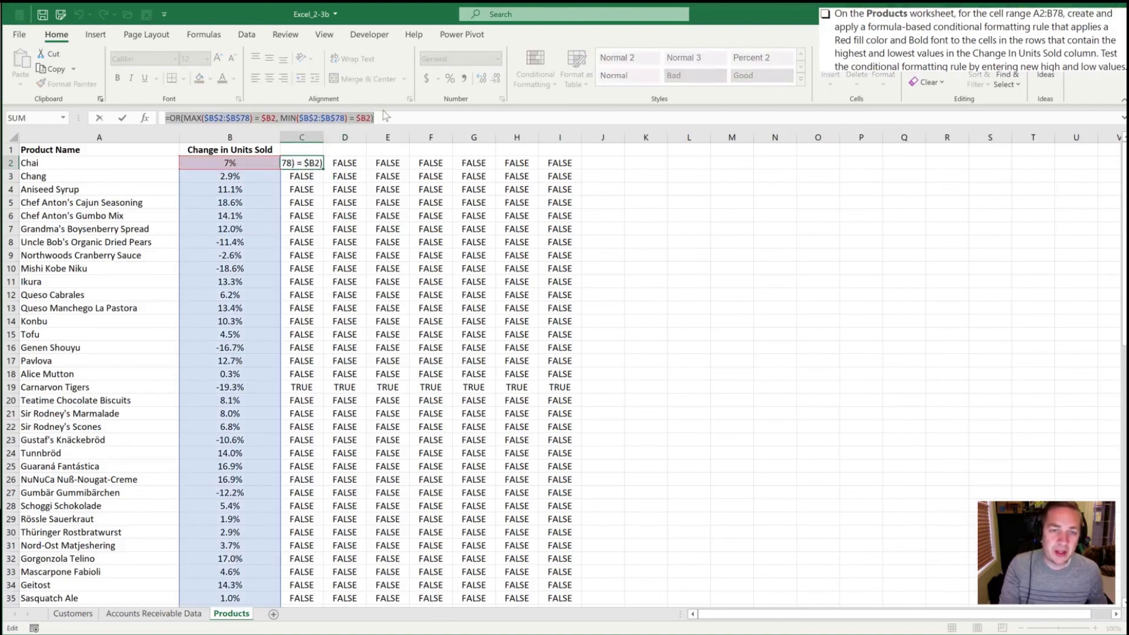
pyautogui.hotkey('ctrl', 'c')
pyautogui.press('Escape')
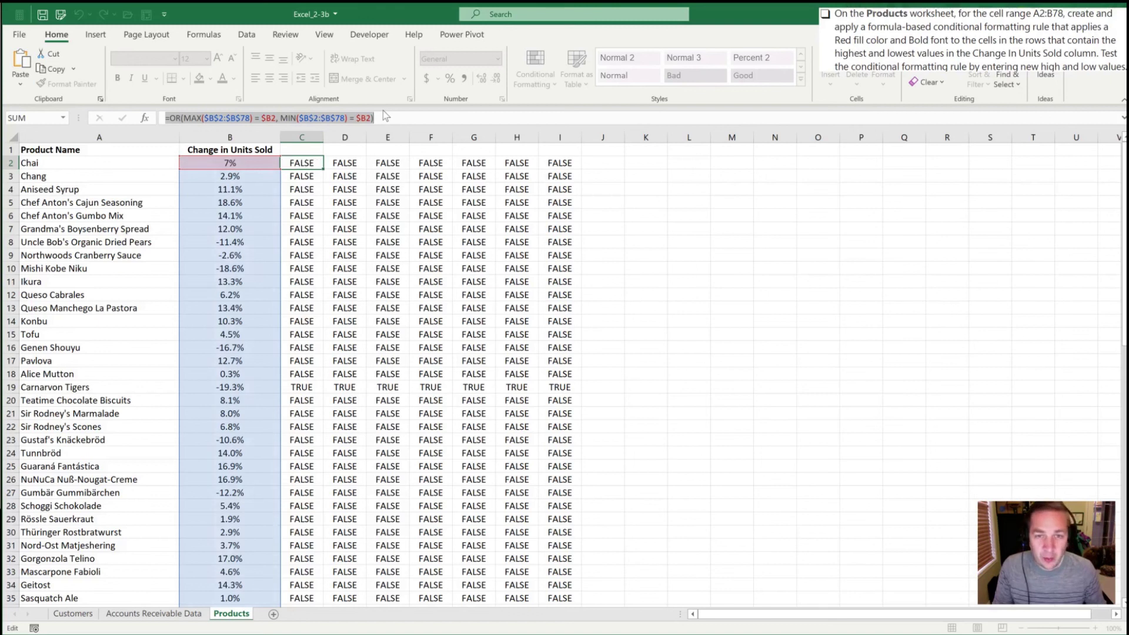
pyautogui.click(83, 163)
pyautogui.hotkey('shift', 'Right')
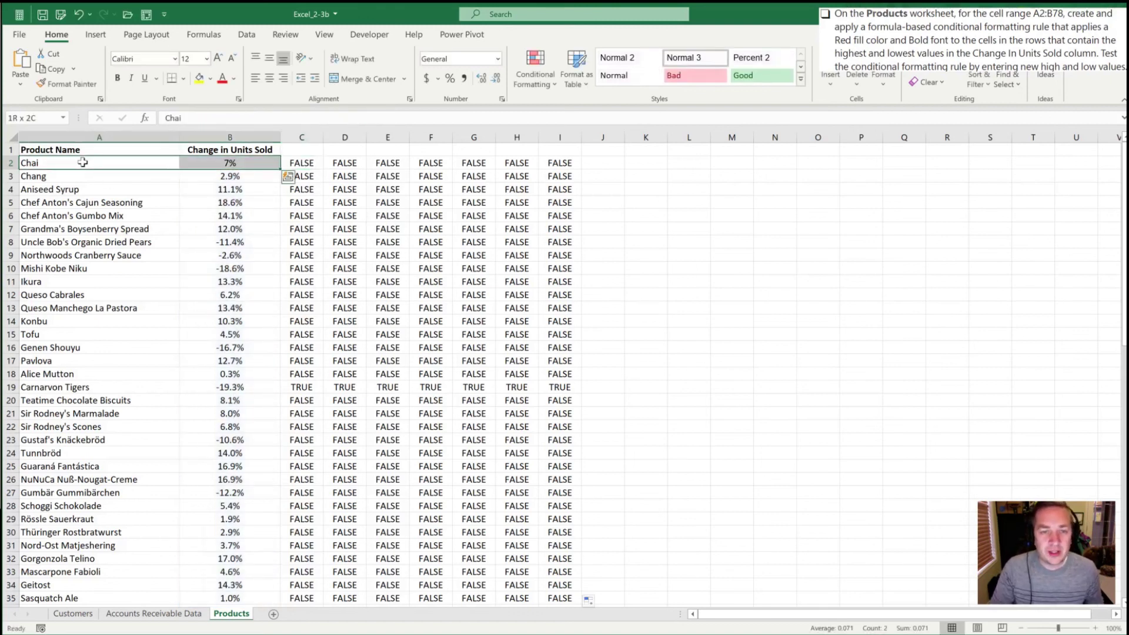
pyautogui.hotkey('ctrl', 'shift', 'Down')
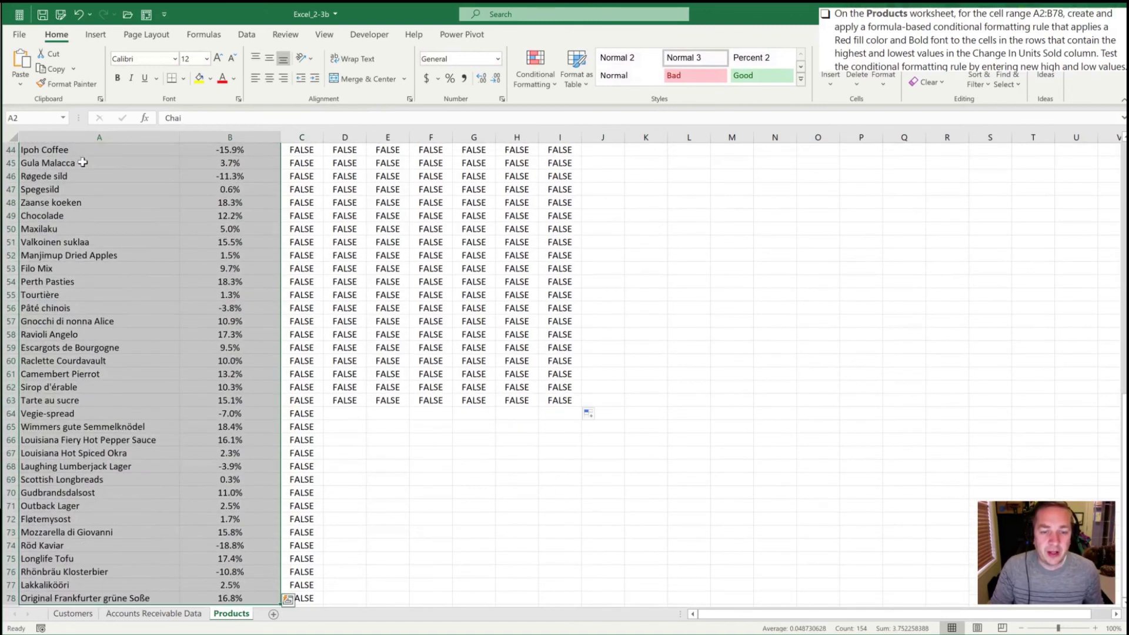
# Create a new formula-based conditional formatting rule using the copied test formula.
pyautogui.click(531, 71)
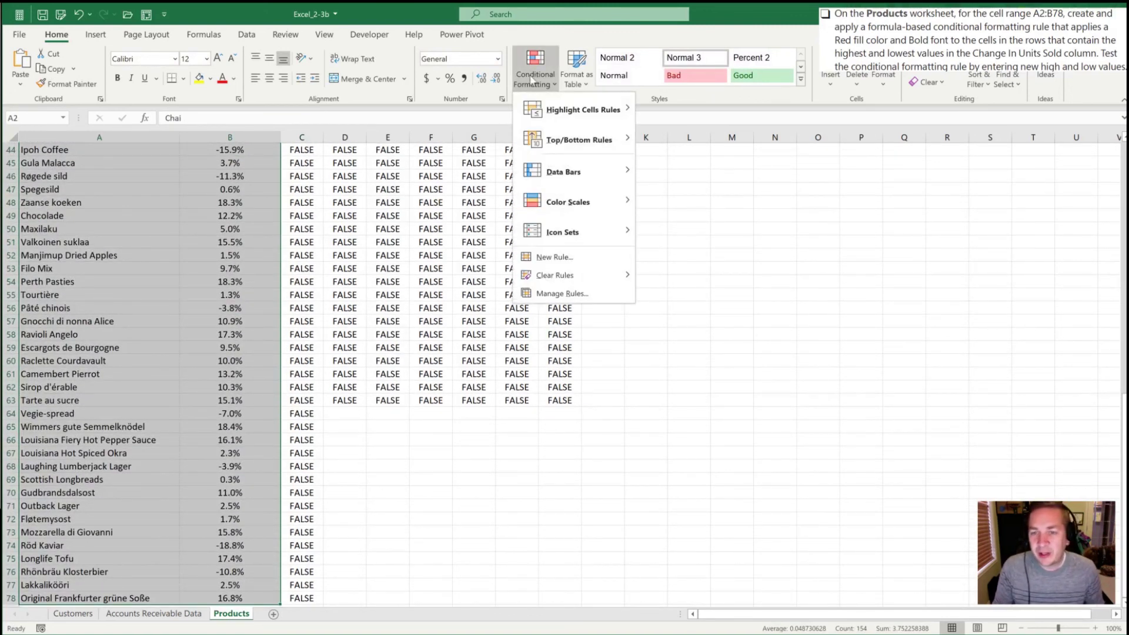
pyautogui.click(567, 259)
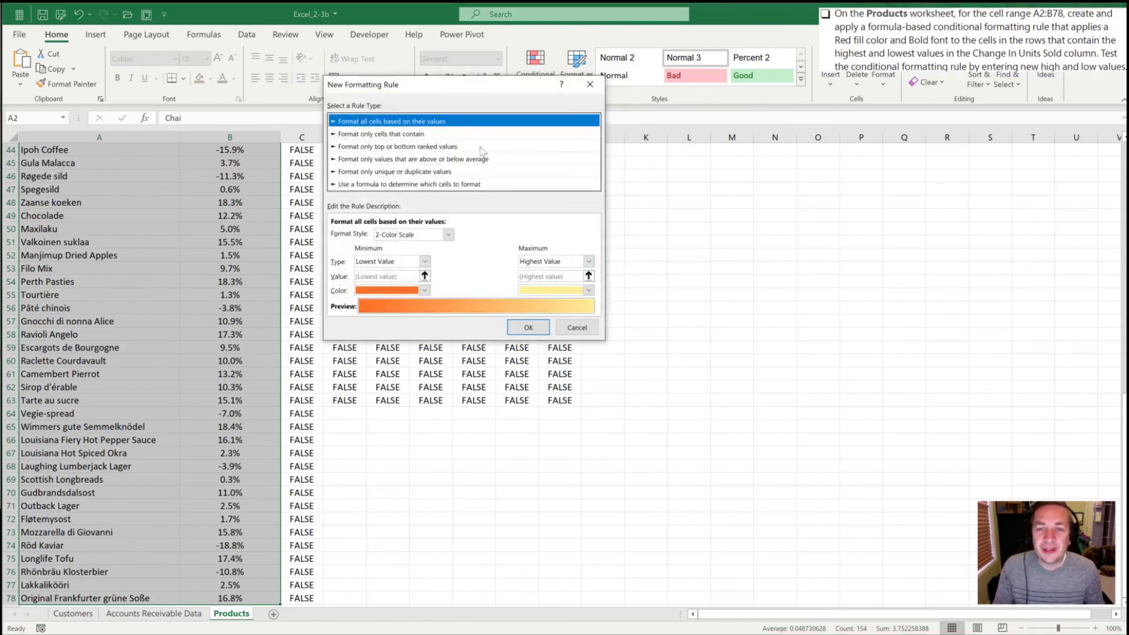
pyautogui.click(377, 184)
pyautogui.click(347, 235)
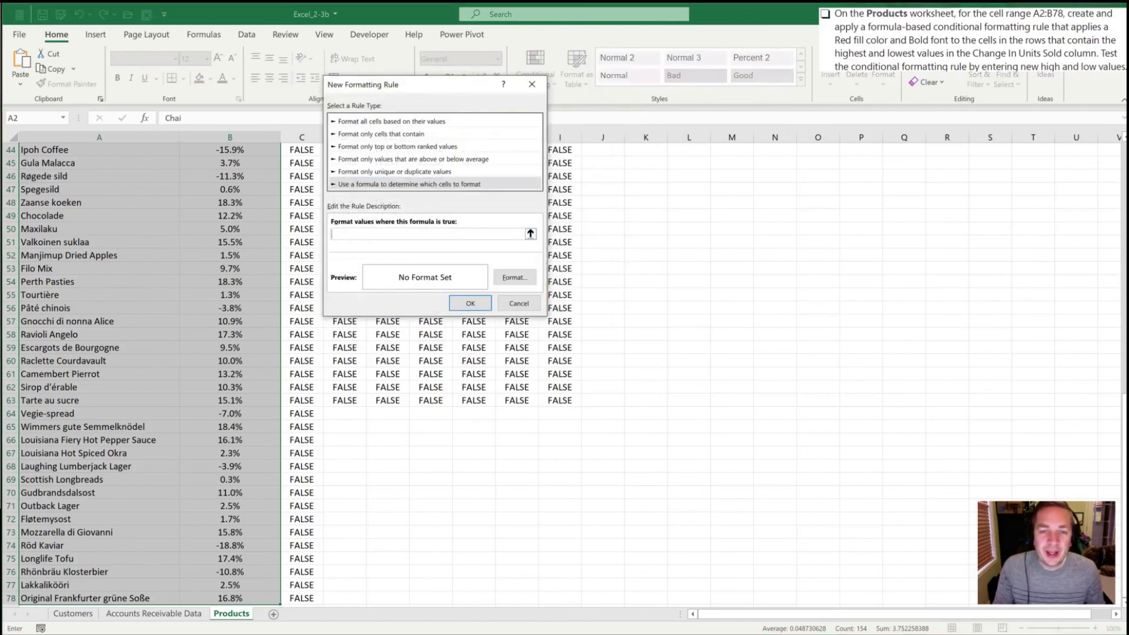
pyautogui.hotkey('ctrl', 'v')
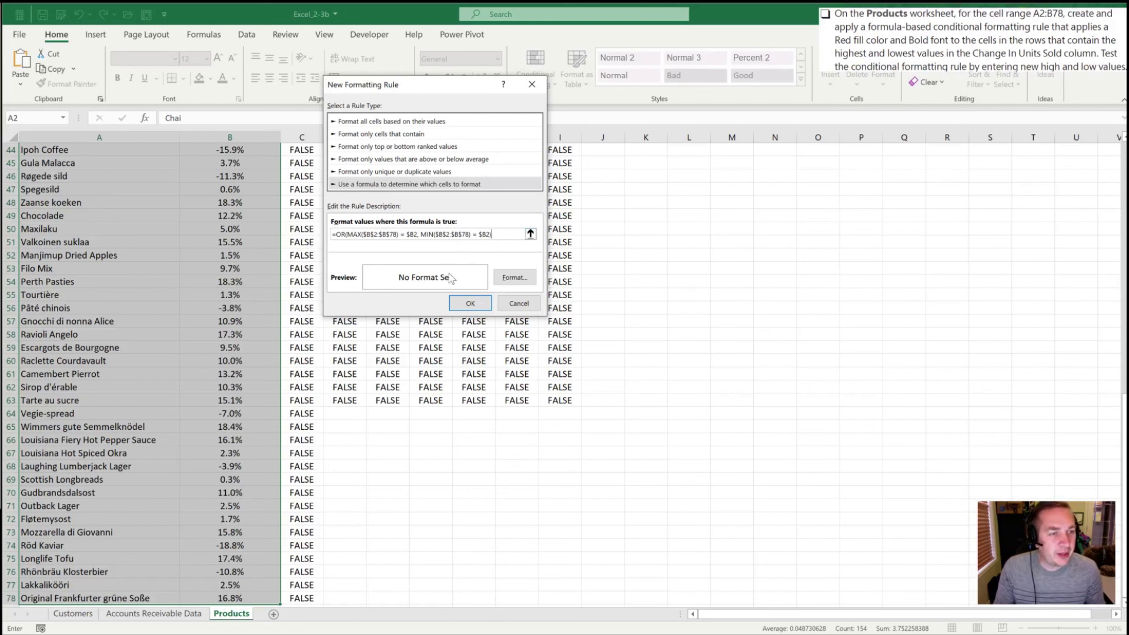
# Format the rule with red fill and bold font, and apply it.
pyautogui.click(514, 277)
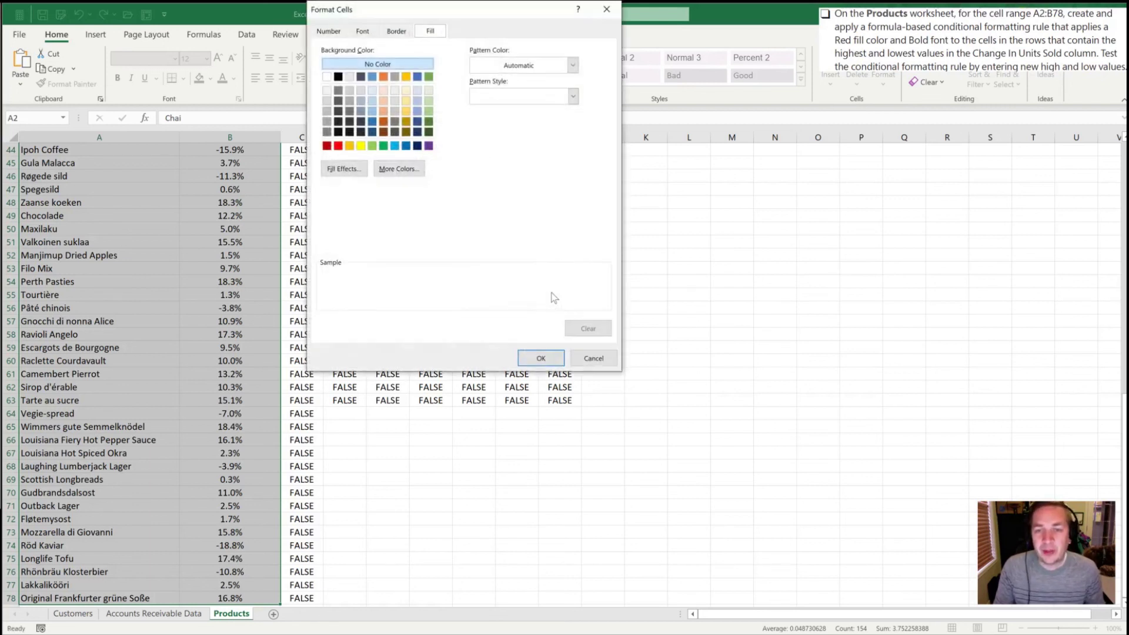
pyautogui.click(338, 146)
pyautogui.click(382, 32)
pyautogui.click(362, 31)
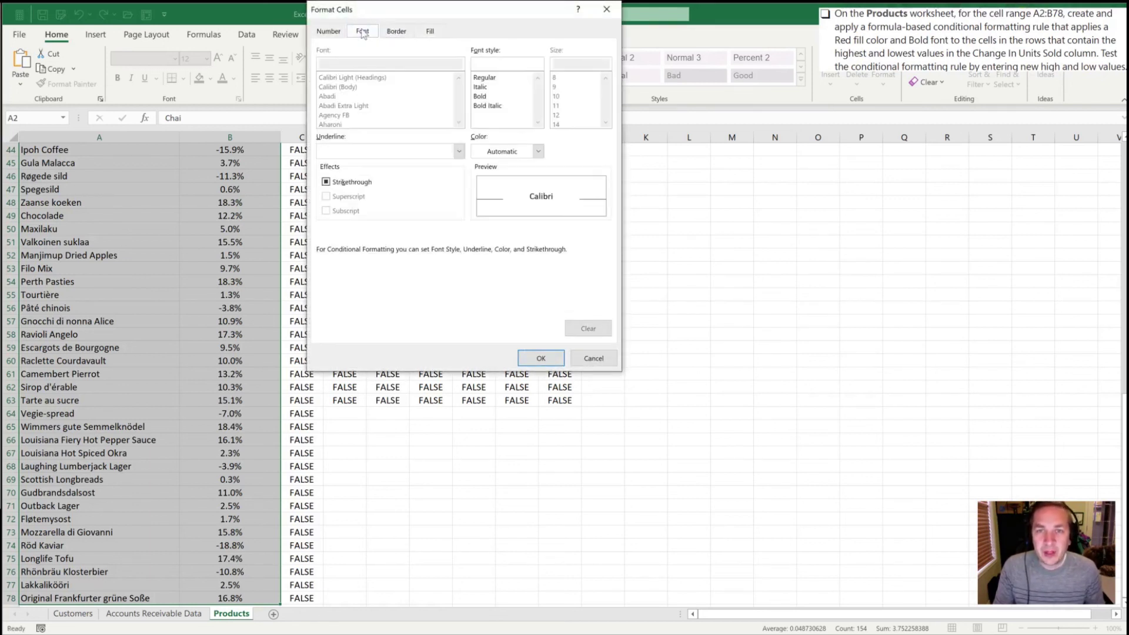
pyautogui.click(479, 96)
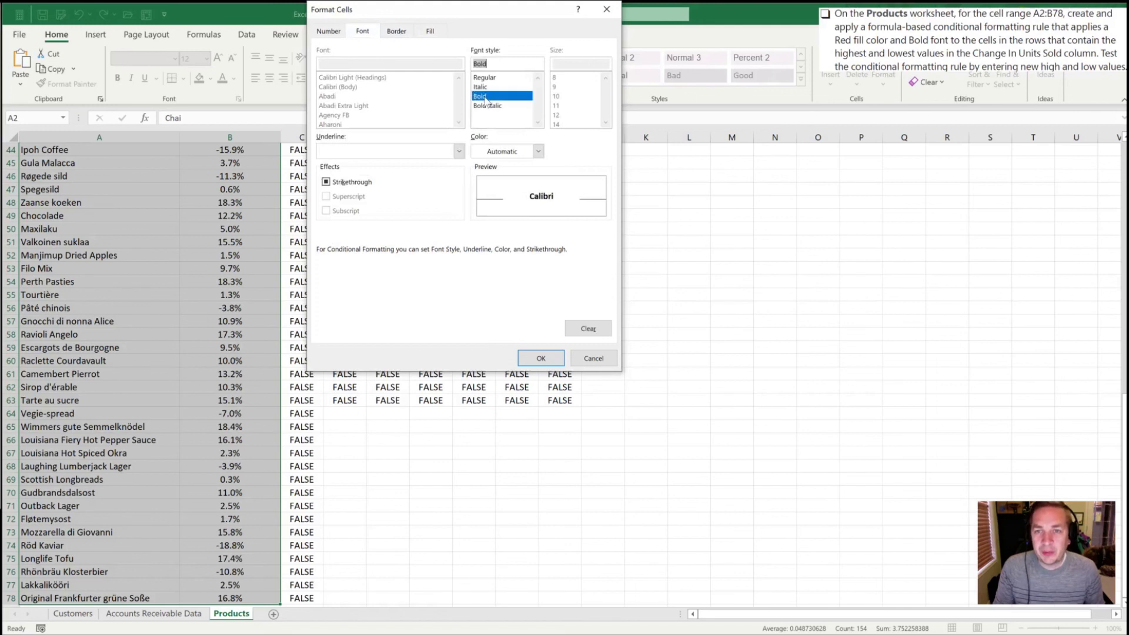
pyautogui.click(542, 360)
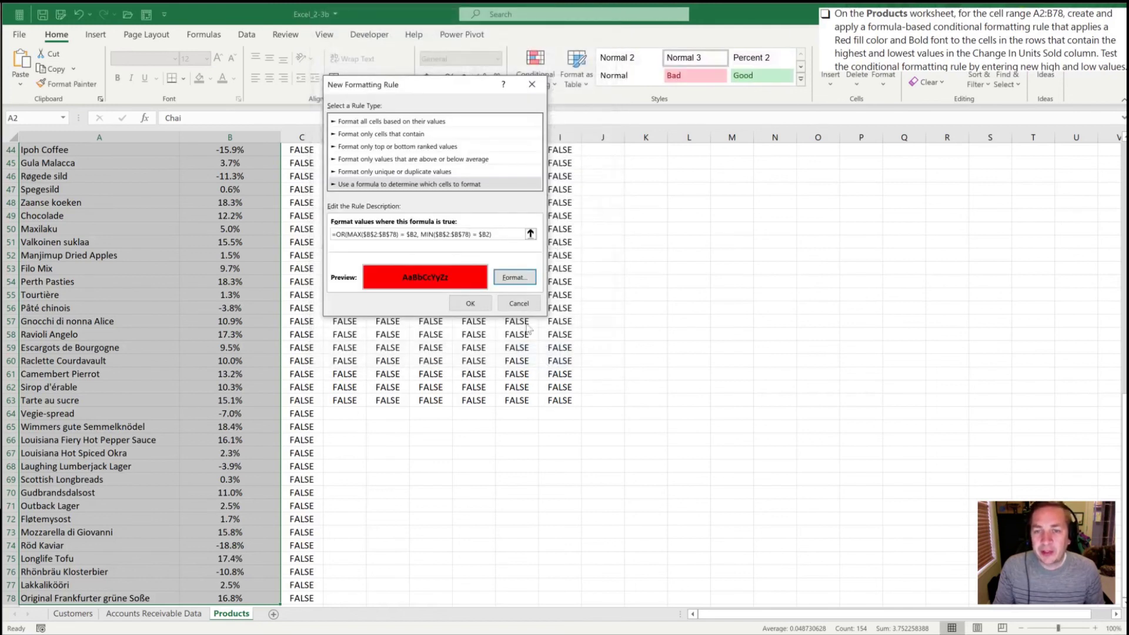
pyautogui.click(468, 303)
pyautogui.click(211, 268)
pyautogui.scroll(12, 195, 301)
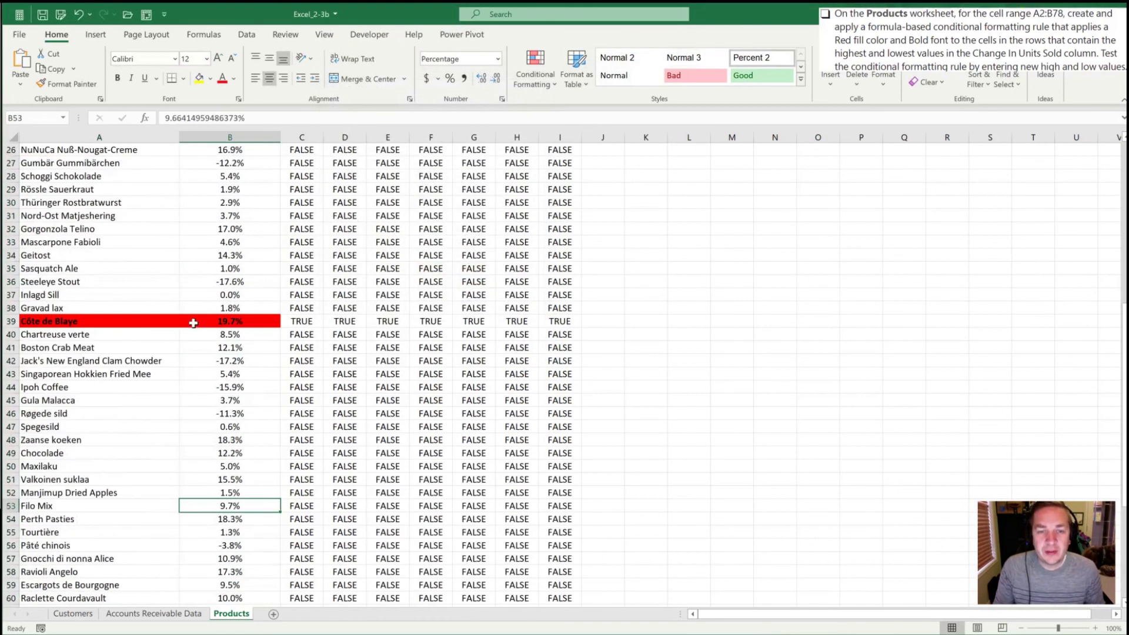
pyautogui.scroll(3, 160, 333)
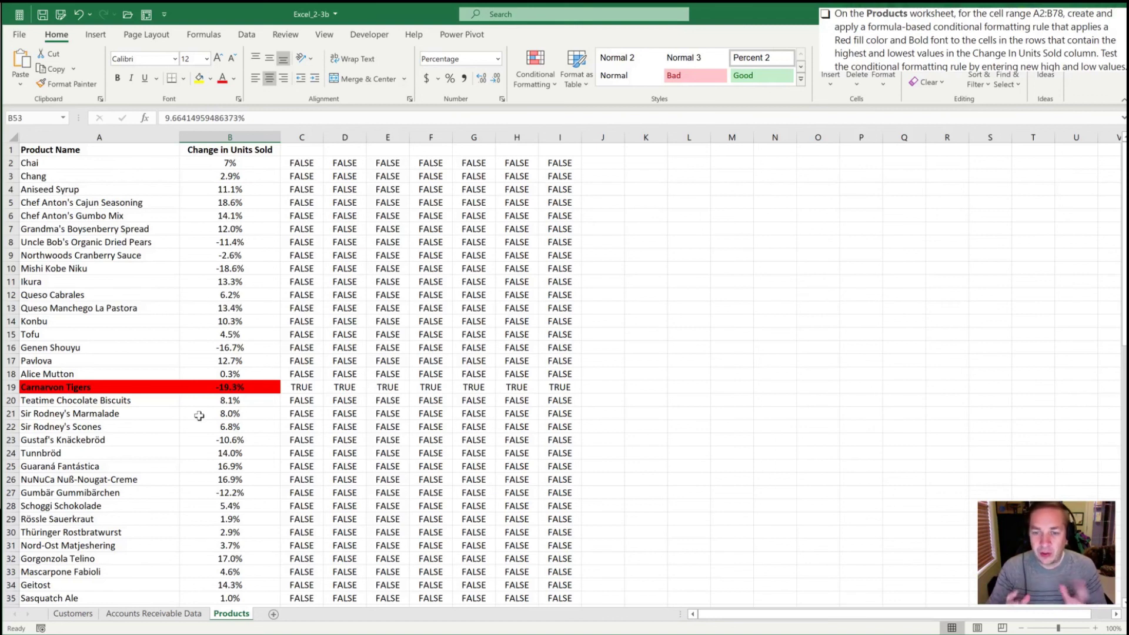
pyautogui.click(361, 267)
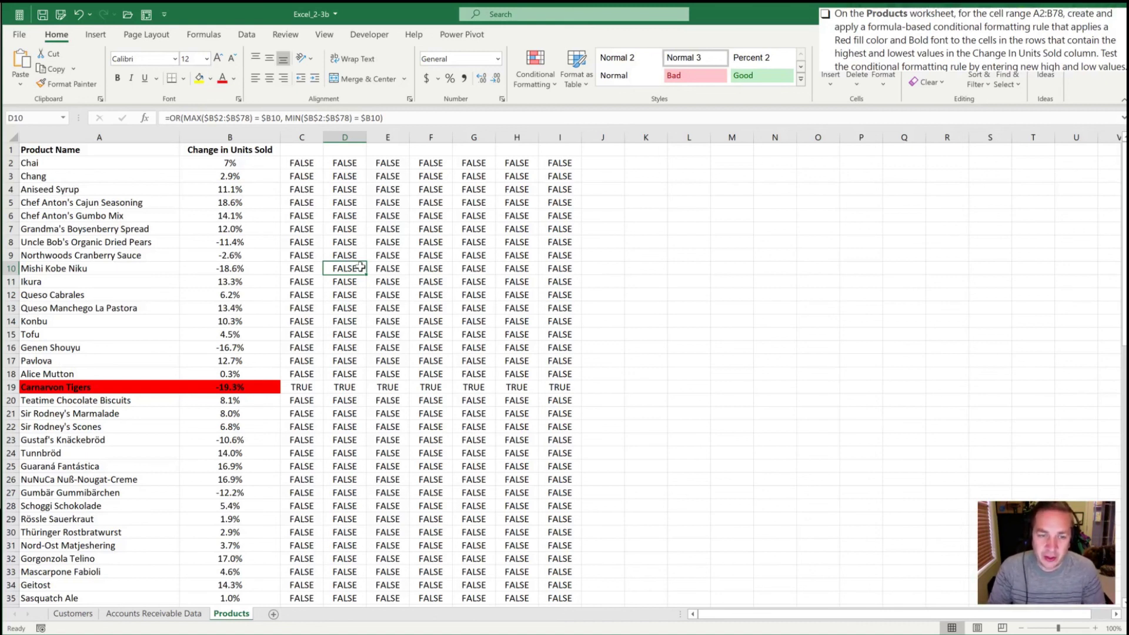
# Select C2:I78 and delete the helper TRUE/FALSE test formulas.
pyautogui.moveTo(302, 164); pyautogui.dragTo(300, 165)
pyautogui.hotkey('ctrl', 'shift', 'Right')
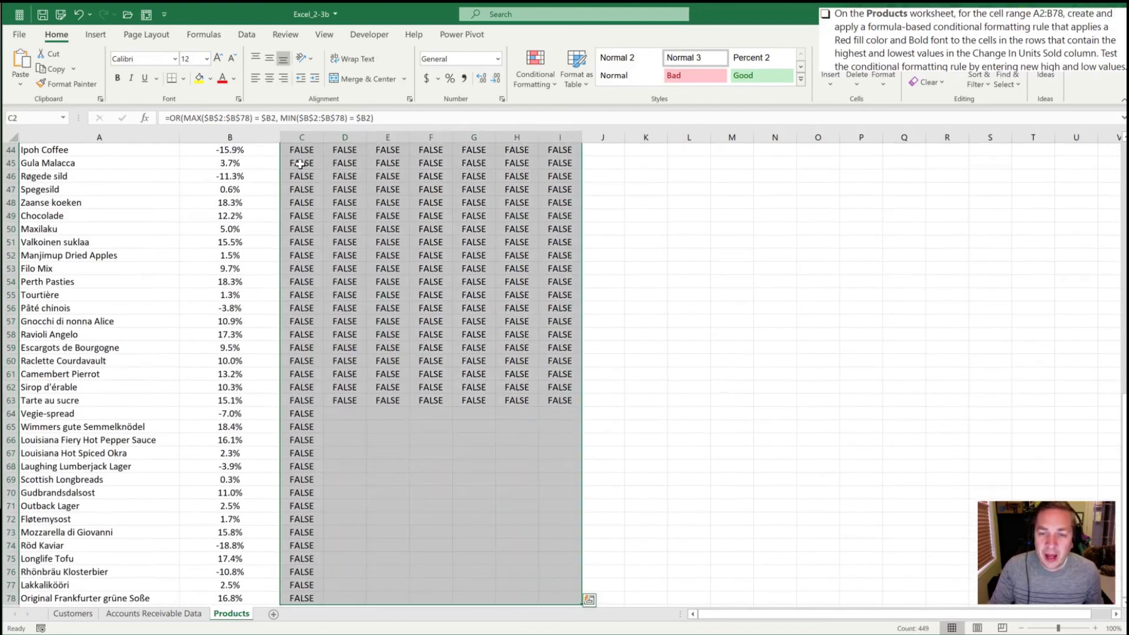
pyautogui.press('Delete')
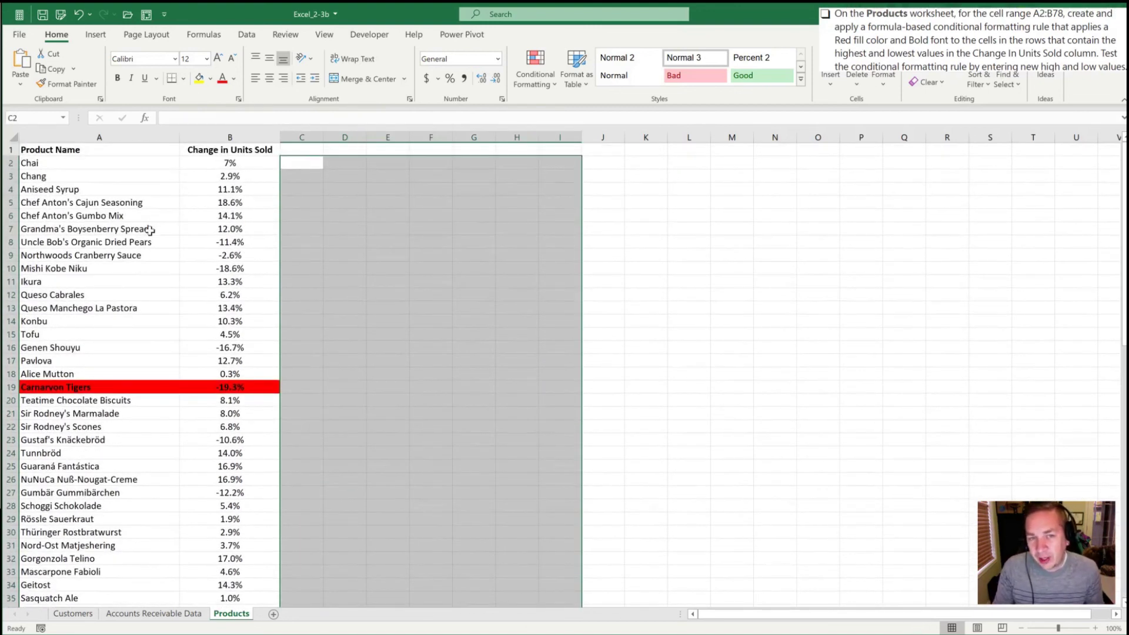